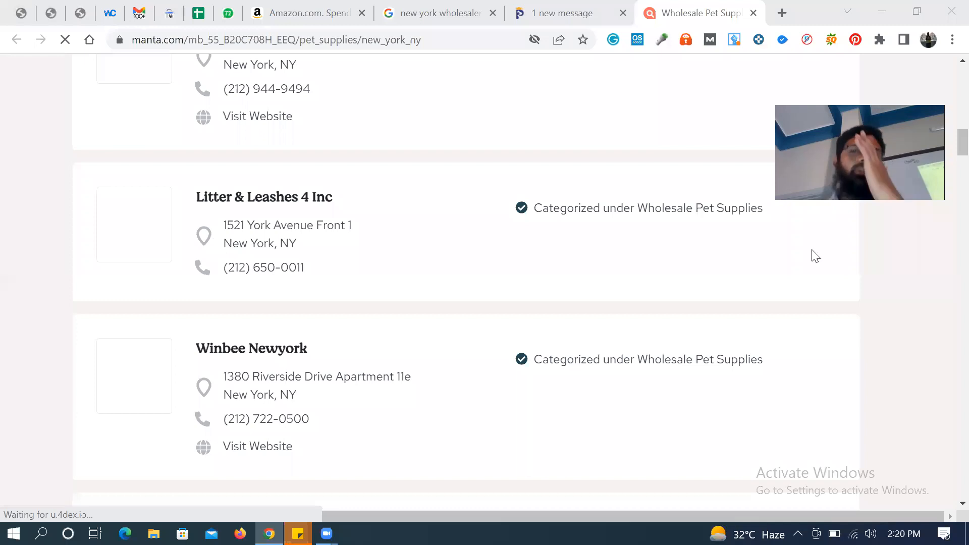
# Step: Look over the Manta wholesale pet supplies listings for New York, back up to the page heading
pyautogui.click(814, 255)
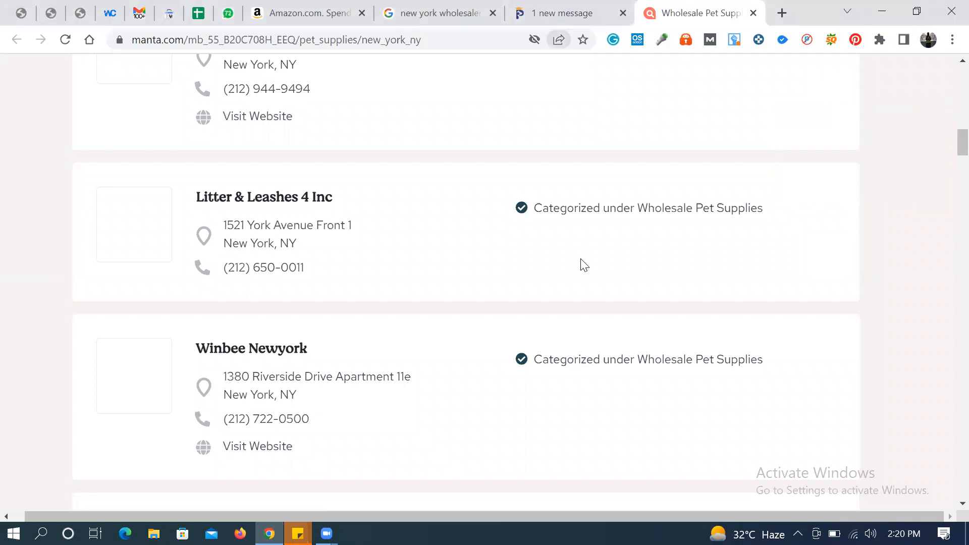
pyautogui.scroll(-7, 583, 265)
pyautogui.scroll(10, 584, 264)
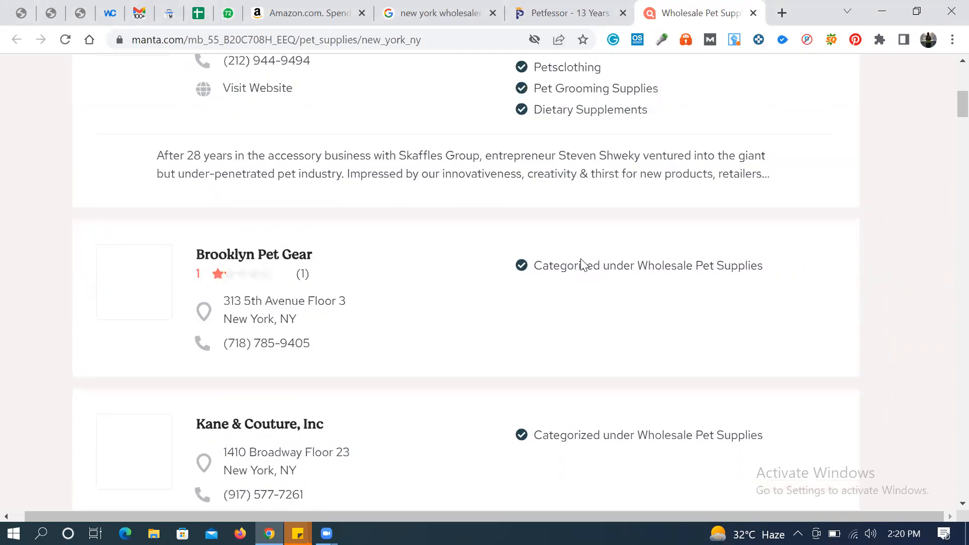
pyautogui.scroll(9, 584, 265)
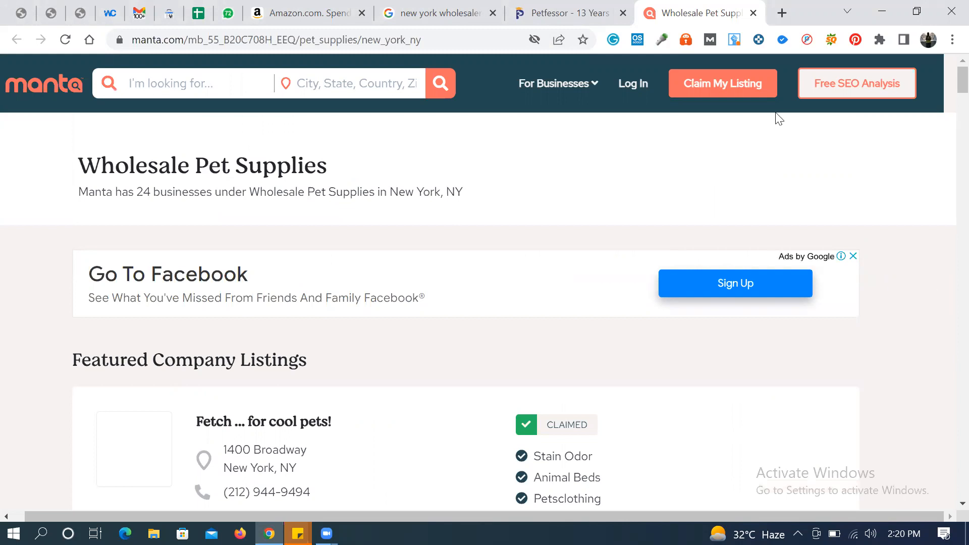
pyautogui.moveTo(516, 92)
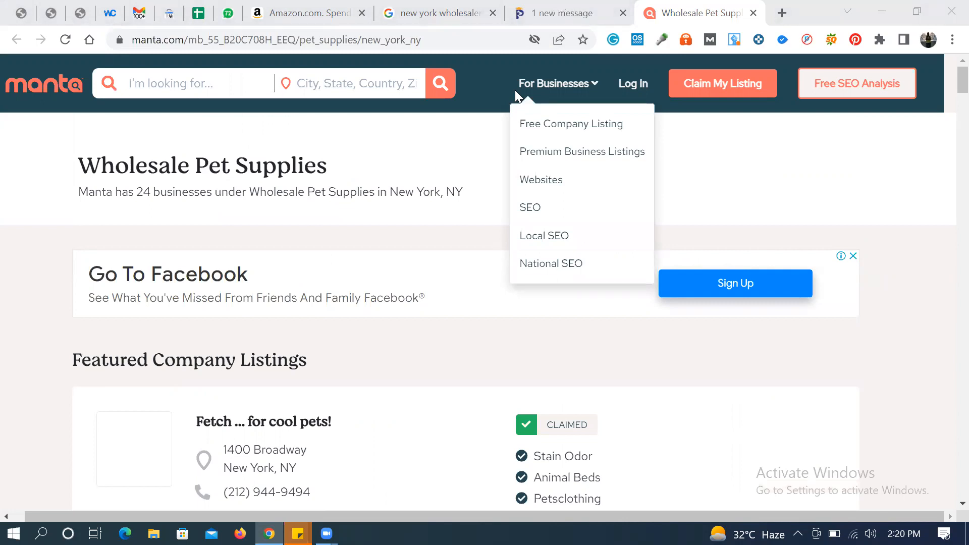
# Step: Switch to the Google results and review the query "new york wholesalers in petsupplies"
pyautogui.click(465, 7)
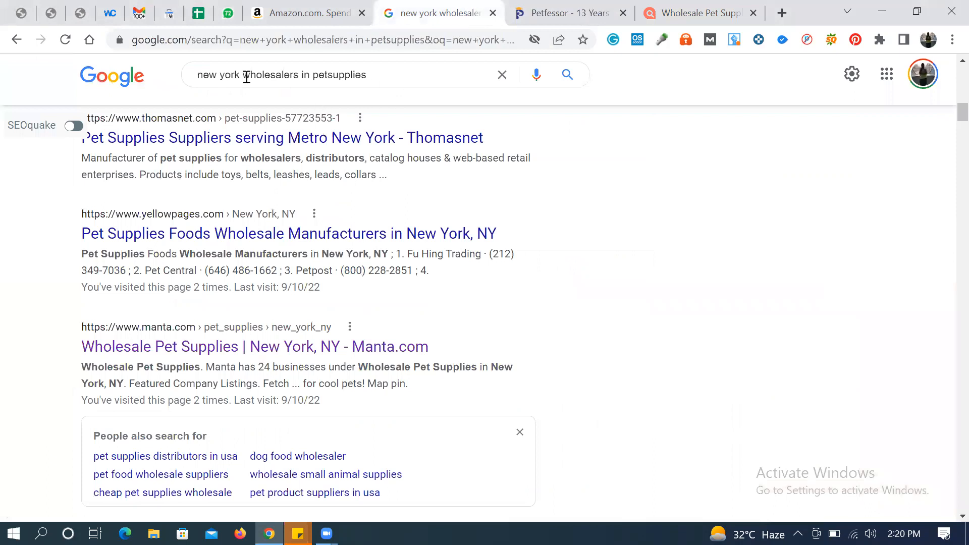
pyautogui.doubleClick(342, 74)
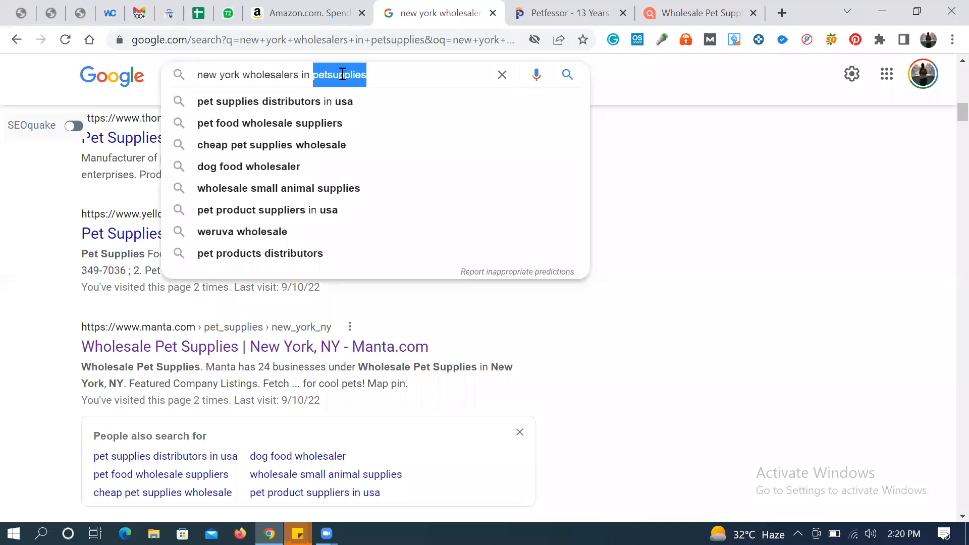
pyautogui.click(664, 172)
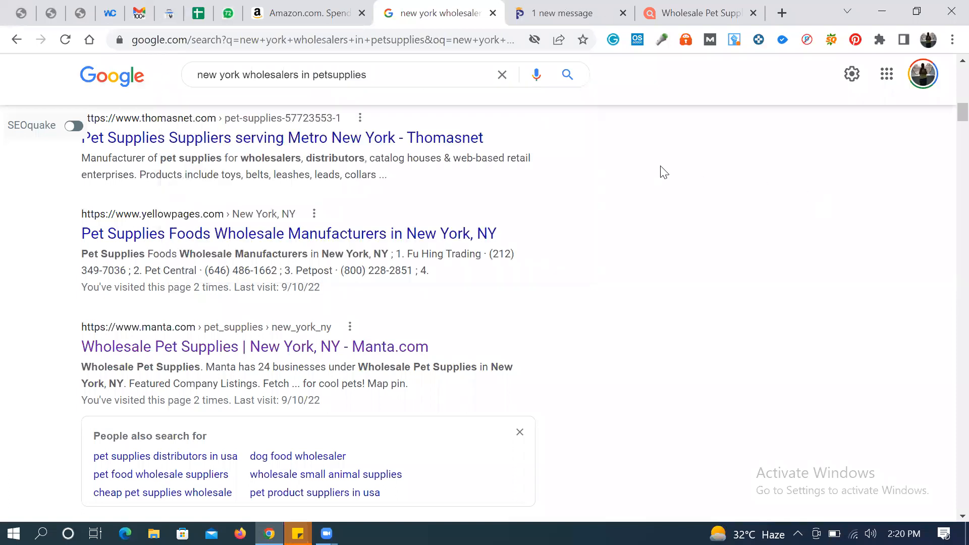
# Step: Switch to the Petfessor site, dismiss its promotional popup and examine the supplier information on the home page
pyautogui.click(544, 6)
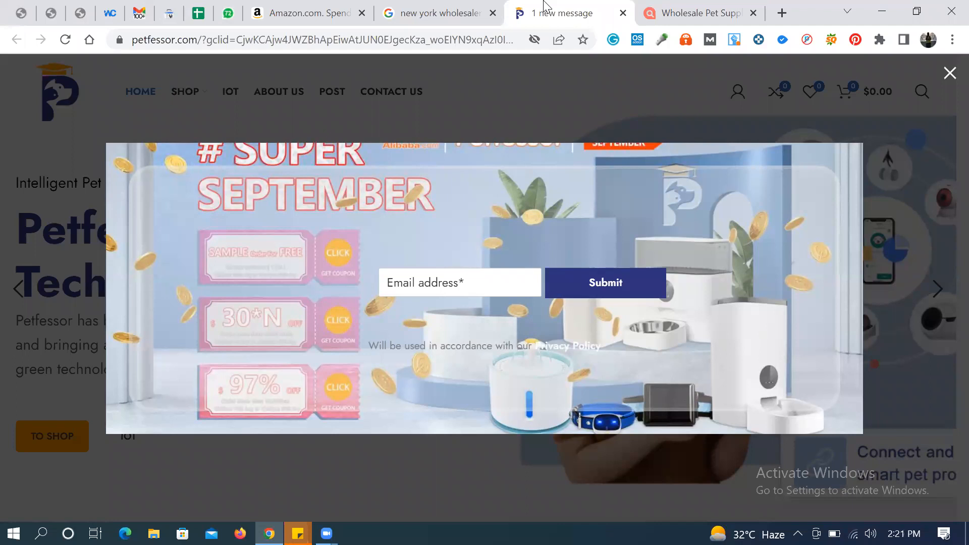
pyautogui.click(950, 76)
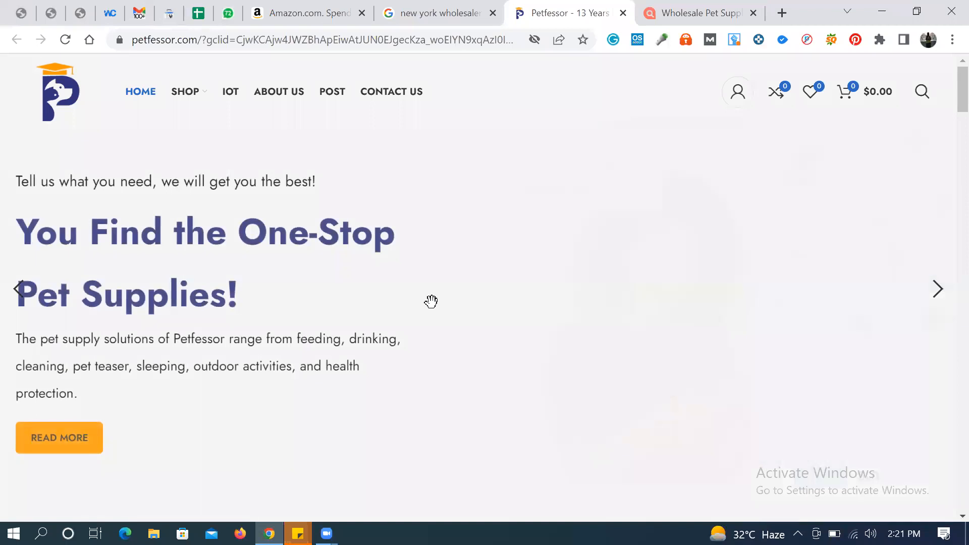
pyautogui.scroll(-7, 431, 301)
pyautogui.scroll(3, 432, 305)
pyautogui.scroll(3, 433, 308)
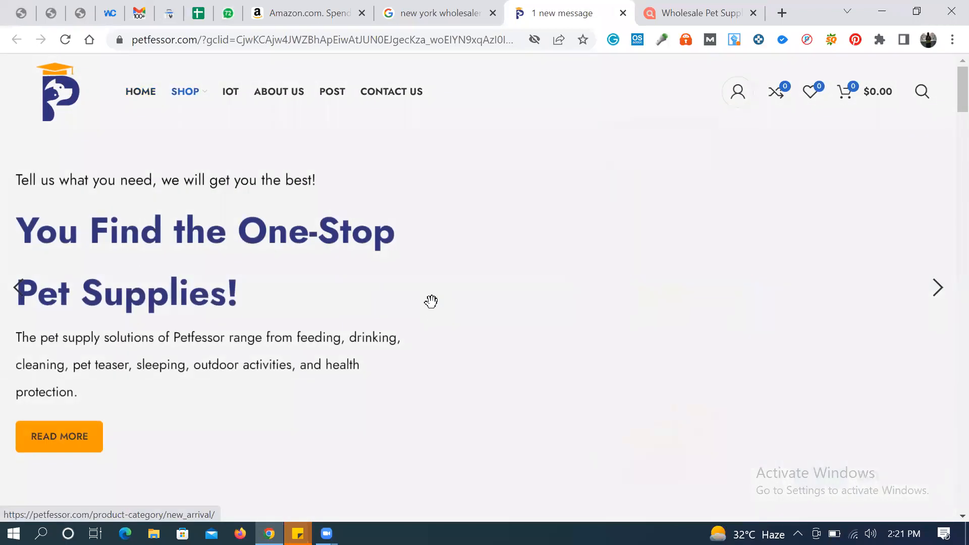
pyautogui.scroll(-10, 433, 303)
pyautogui.scroll(-3, 433, 303)
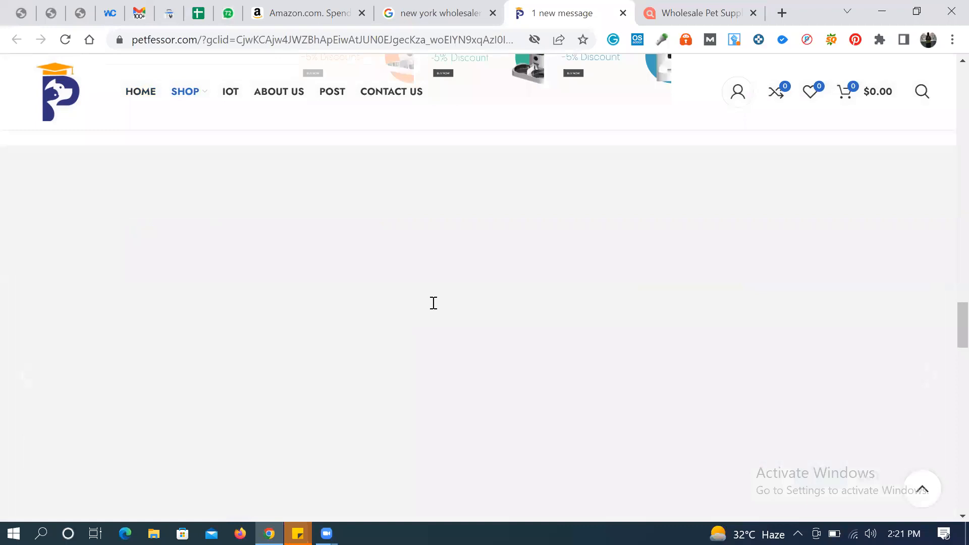
pyautogui.scroll(5, 432, 303)
pyautogui.scroll(2, 436, 309)
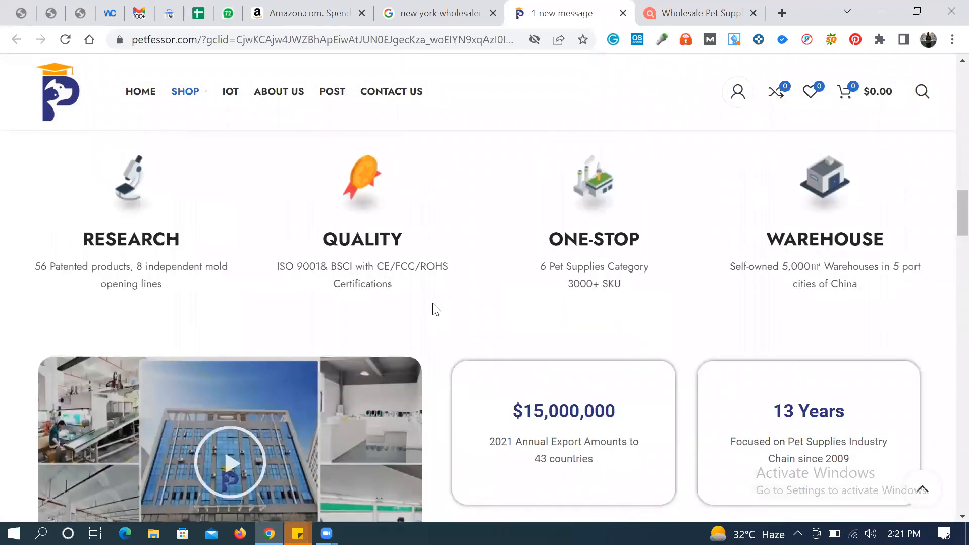
# Step: Switch to Amazon and look through the product sections on its home page
pyautogui.click(282, 7)
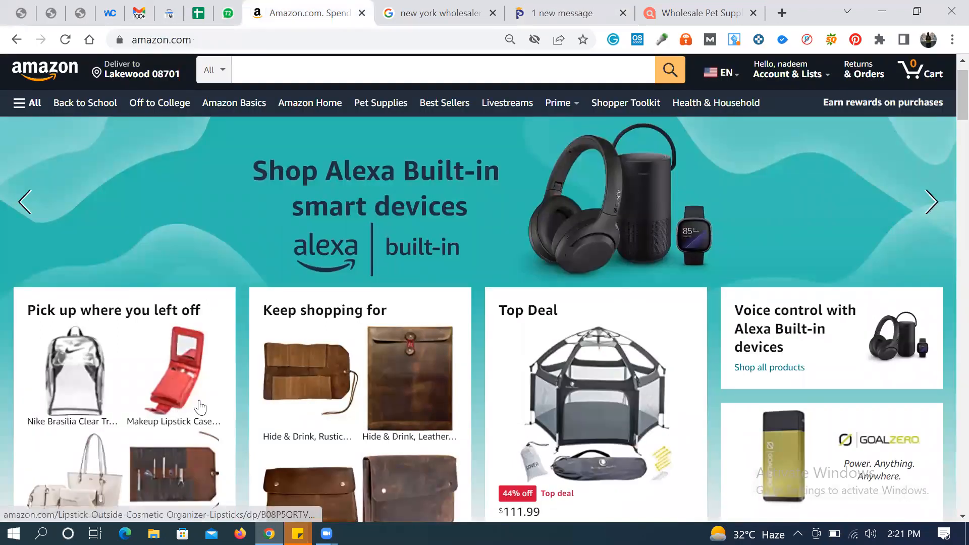
pyautogui.scroll(-8, 196, 405)
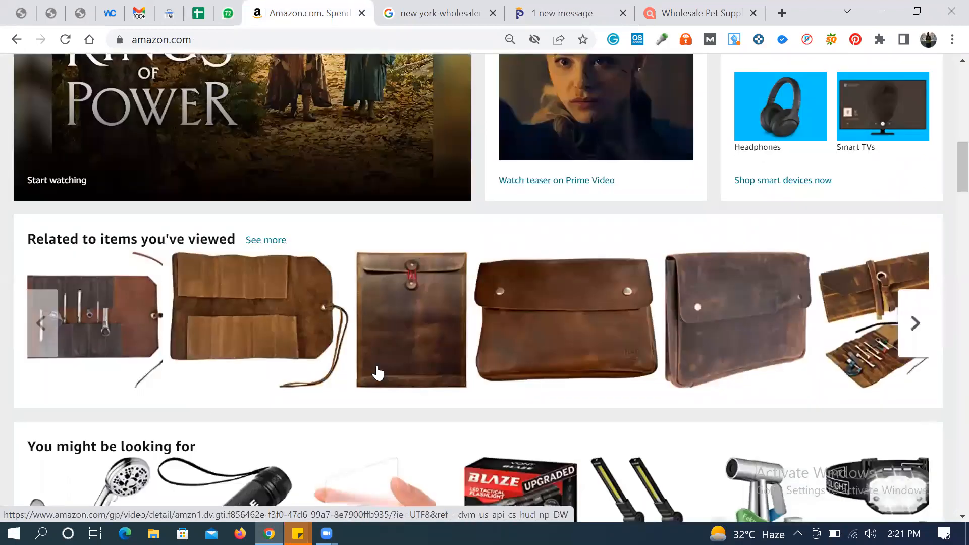
pyautogui.scroll(8, 377, 373)
pyautogui.scroll(2, 313, 146)
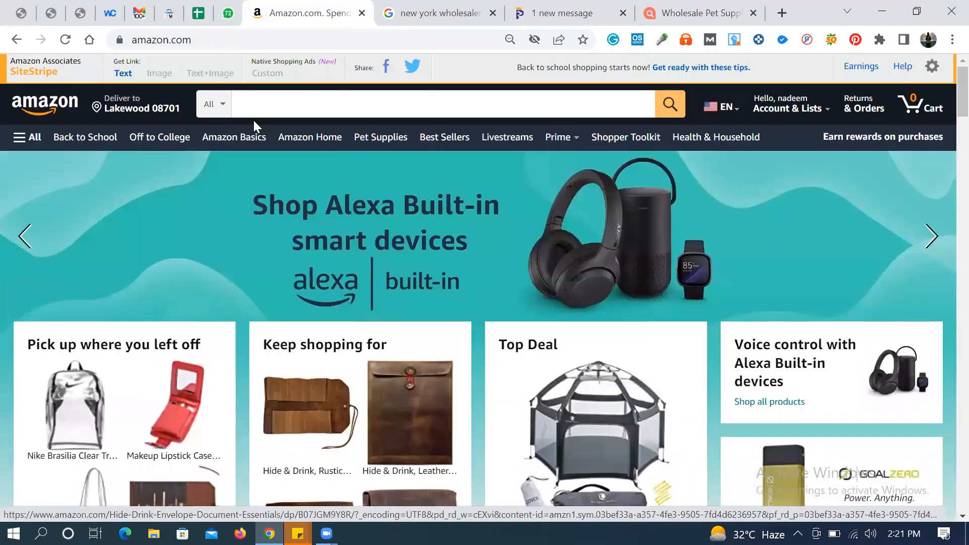
# Step: Browse the Amazon search departments and choose Home & Business Services
pyautogui.click(223, 111)
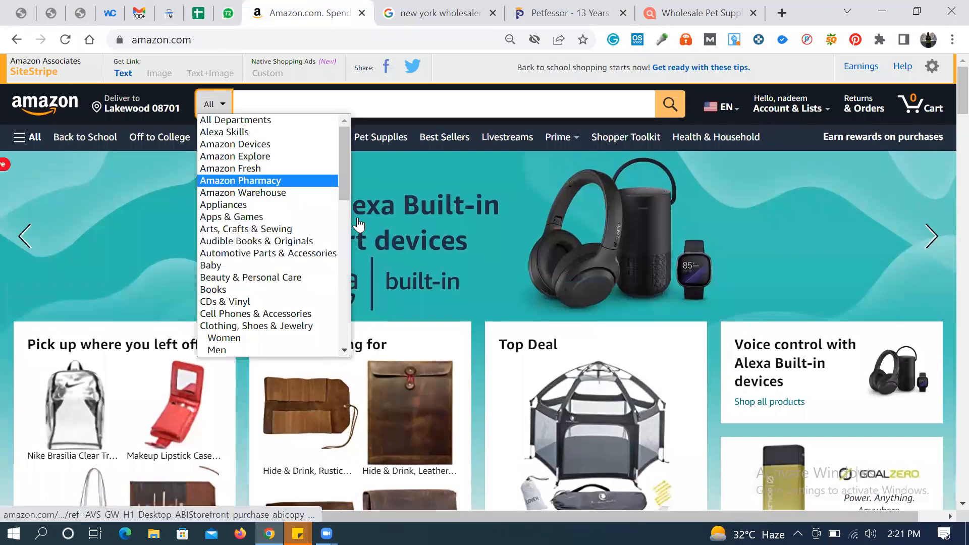
pyautogui.press('k')
pyautogui.press('Down')
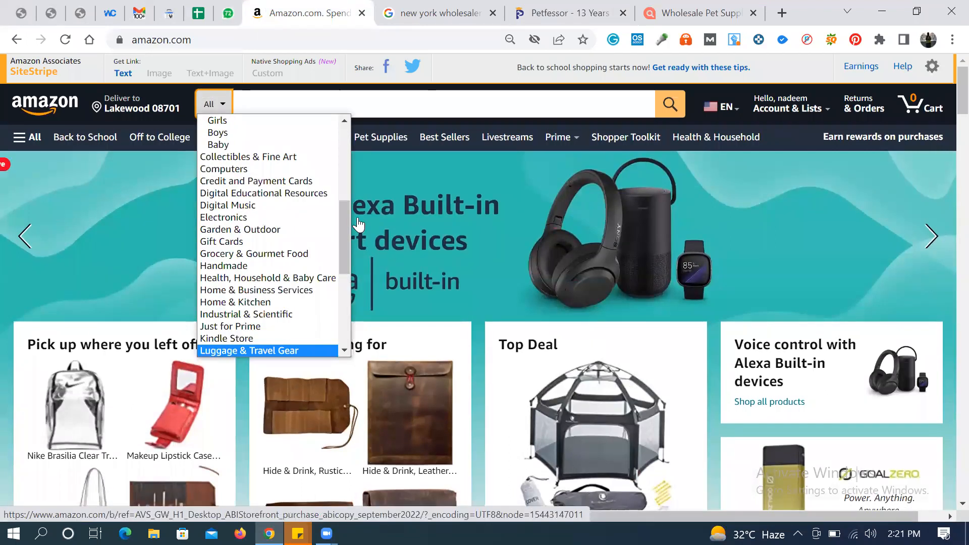
pyautogui.press('o')
pyautogui.press('Down')
pyautogui.press('Down')
pyautogui.press('Down')
pyautogui.press('Down')
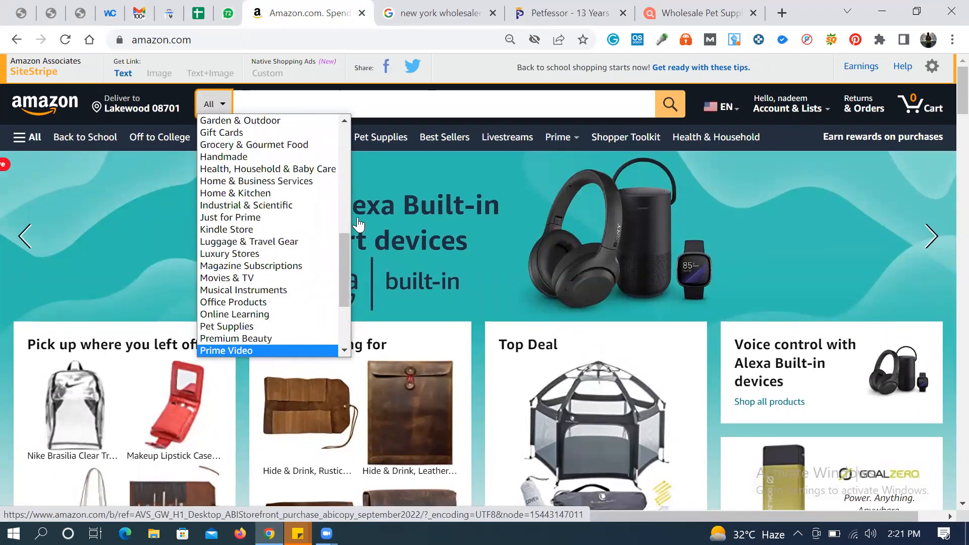
pyautogui.press('Down')
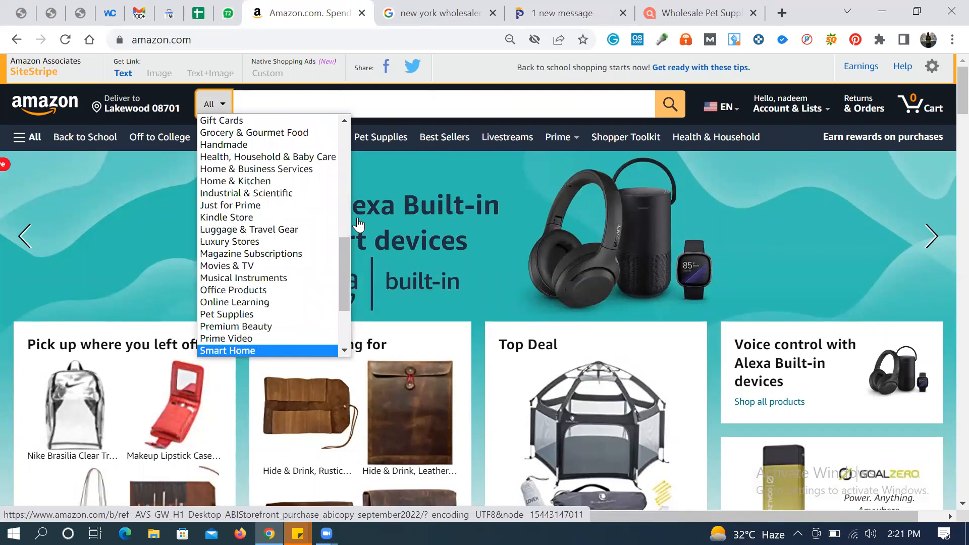
pyautogui.press('j')
pyautogui.click(278, 169)
# Step: Set the search department to Home & Kitchen and run the search without a keyword
pyautogui.click(276, 107)
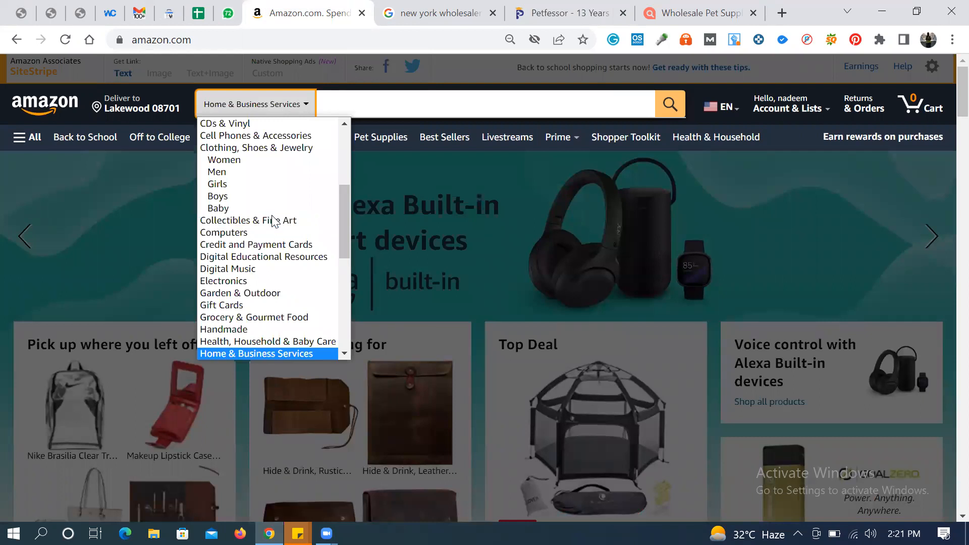
pyautogui.press('Down')
pyautogui.press('Return')
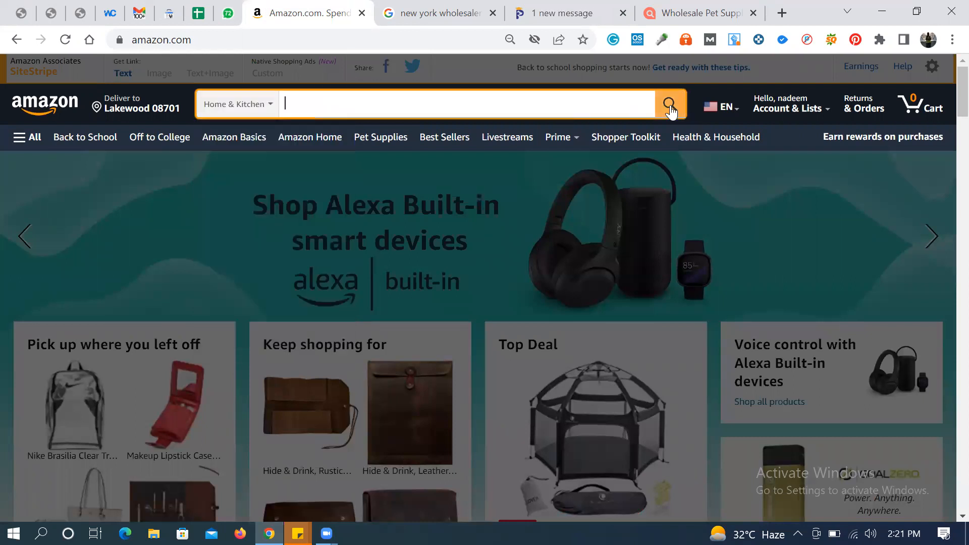
pyautogui.click(670, 109)
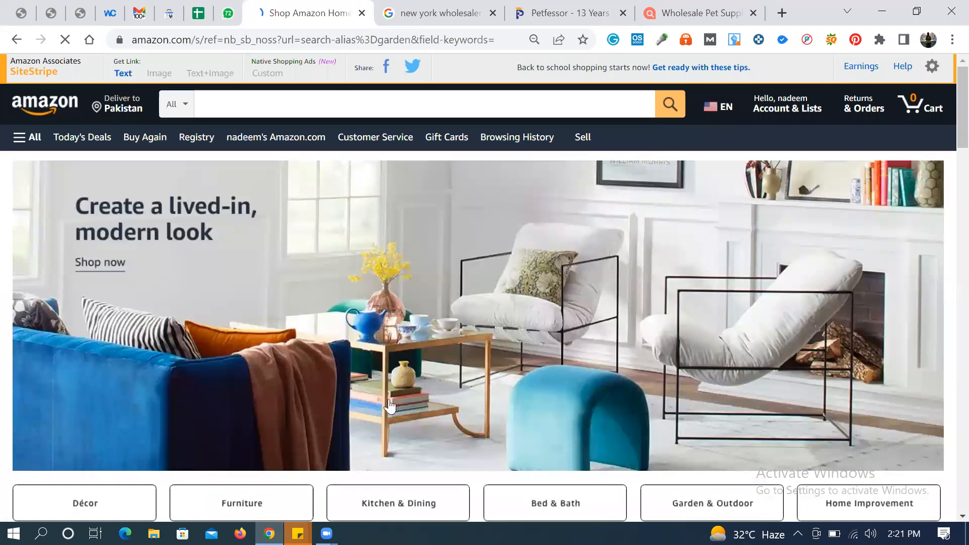
# Step: Open the Customers' Most-Loved Home & Kitchen collection from the Home & Kitchen page
pyautogui.scroll(-15, 387, 407)
pyautogui.scroll(-6, 387, 408)
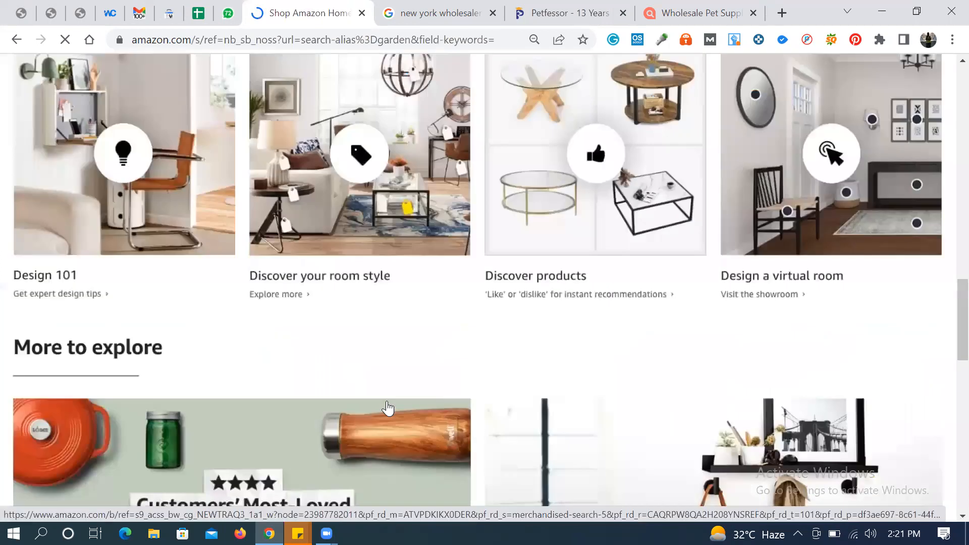
pyautogui.scroll(-6, 387, 406)
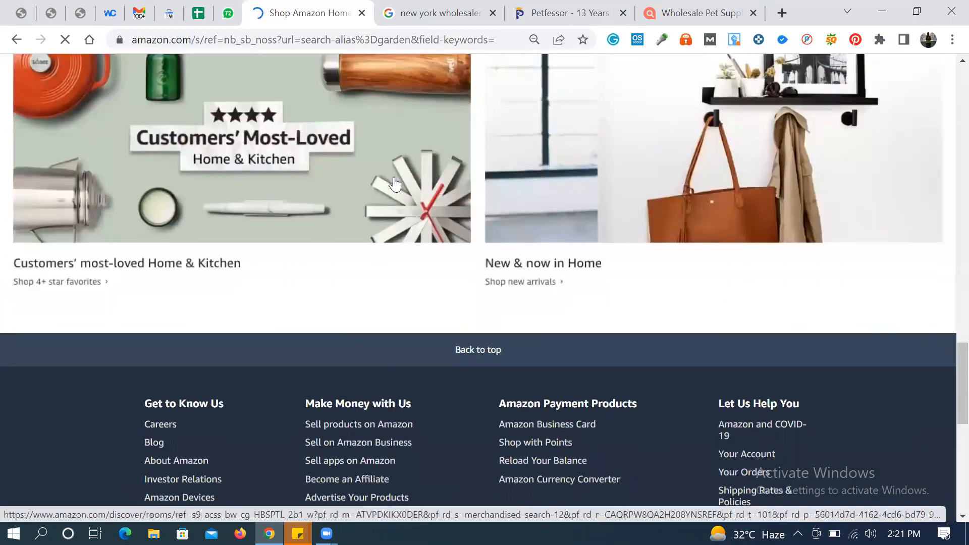
pyautogui.click(397, 148)
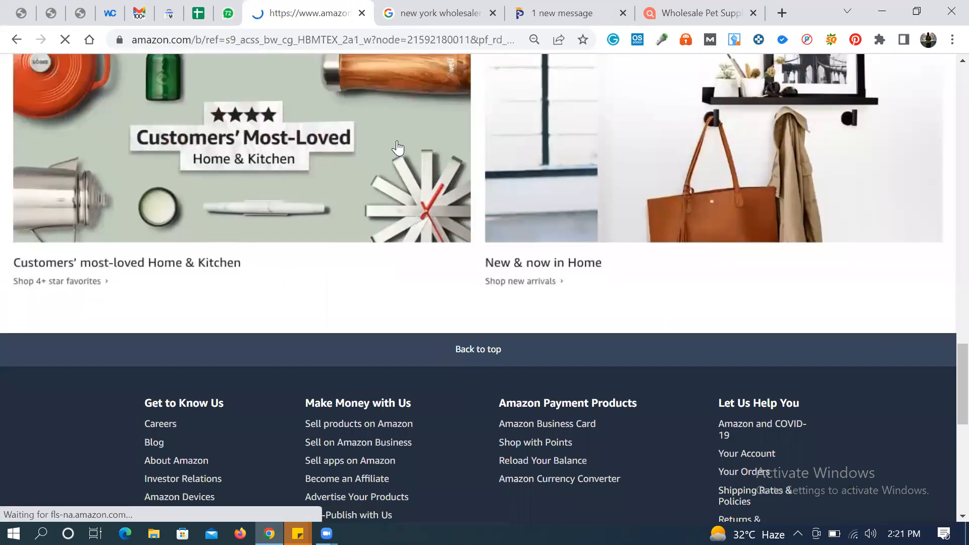
# Step: Close the Google results for New York pet supply wholesalers and return to the Amazon page
pyautogui.click(485, 14)
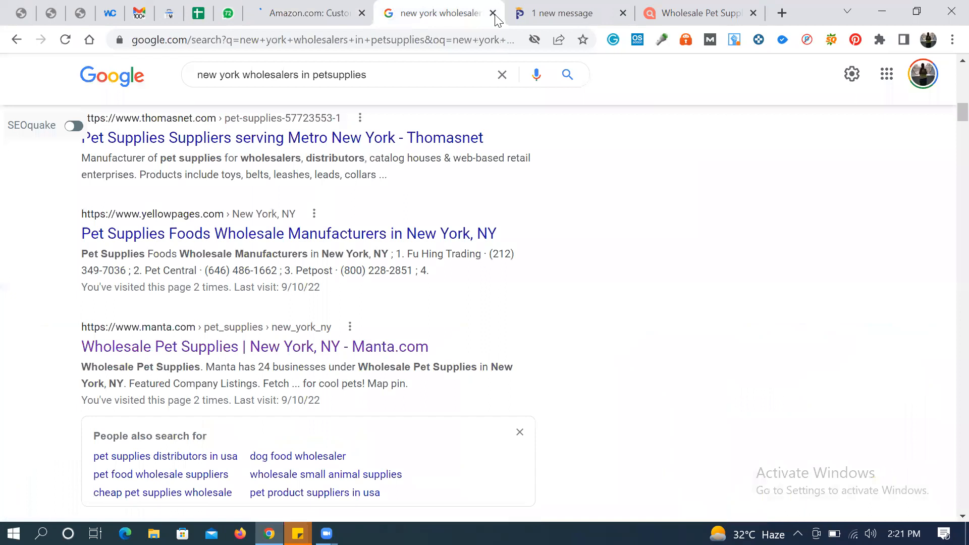
pyautogui.click(493, 13)
pyautogui.click(335, 7)
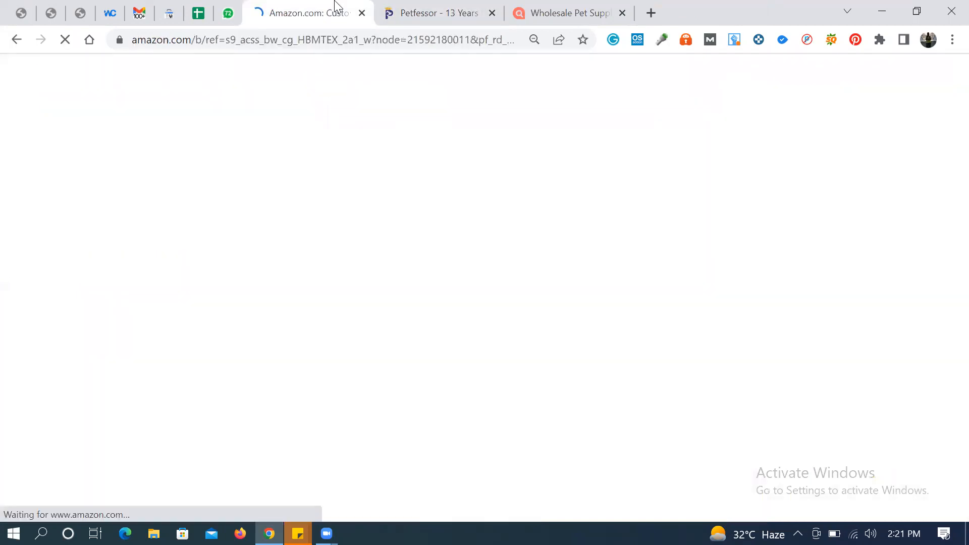
# Step: Open the full list of results for the customers' most-loved home products
pyautogui.scroll(-8, 547, 274)
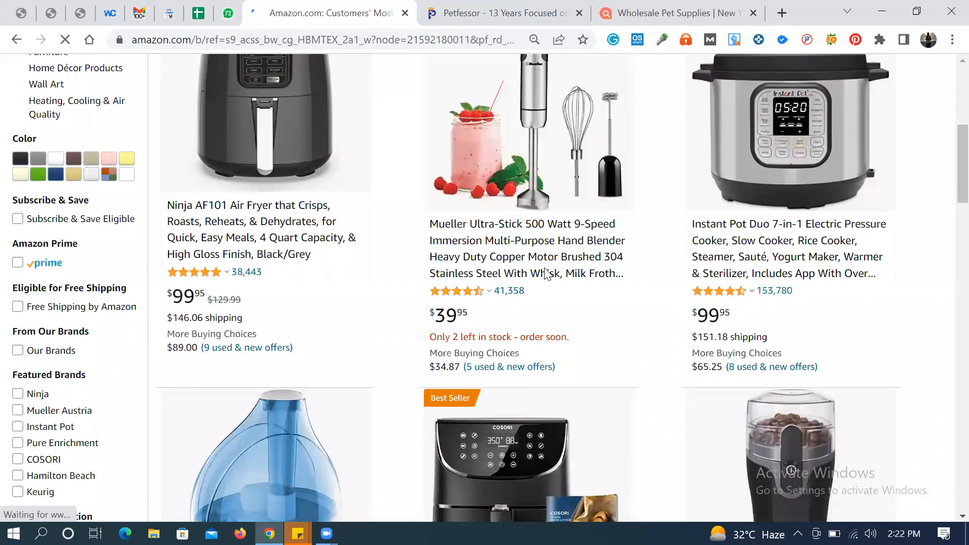
pyautogui.scroll(-1, 545, 273)
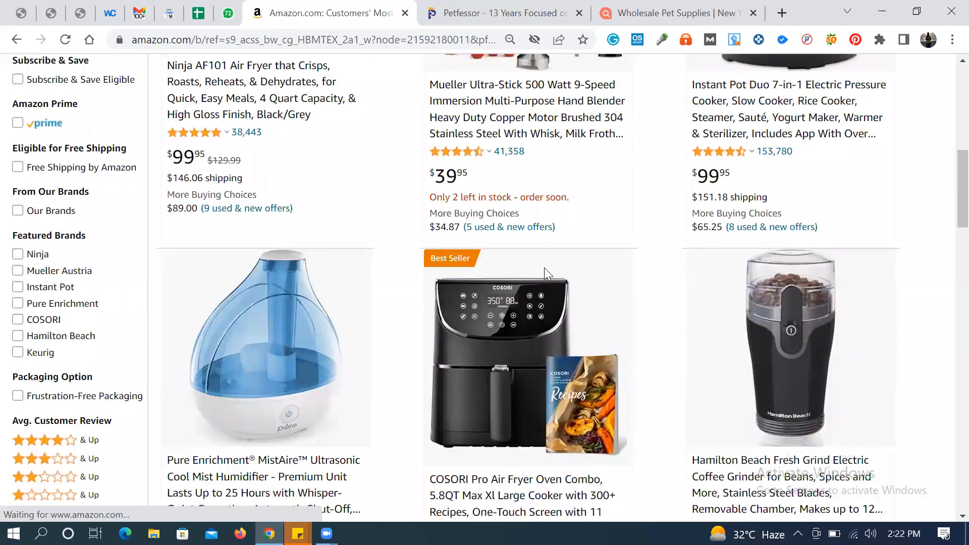
pyautogui.scroll(-15, 544, 267)
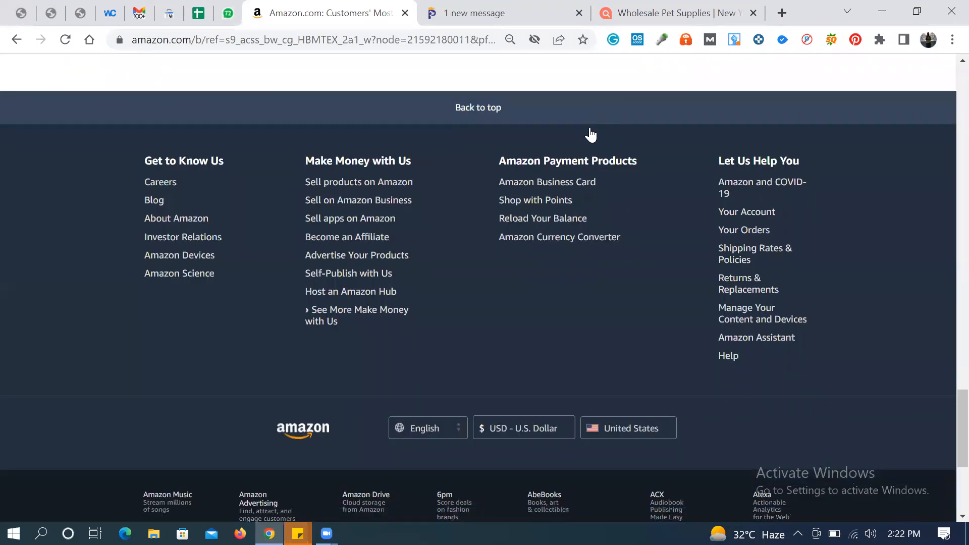
pyautogui.scroll(4, 588, 136)
pyautogui.click(550, 248)
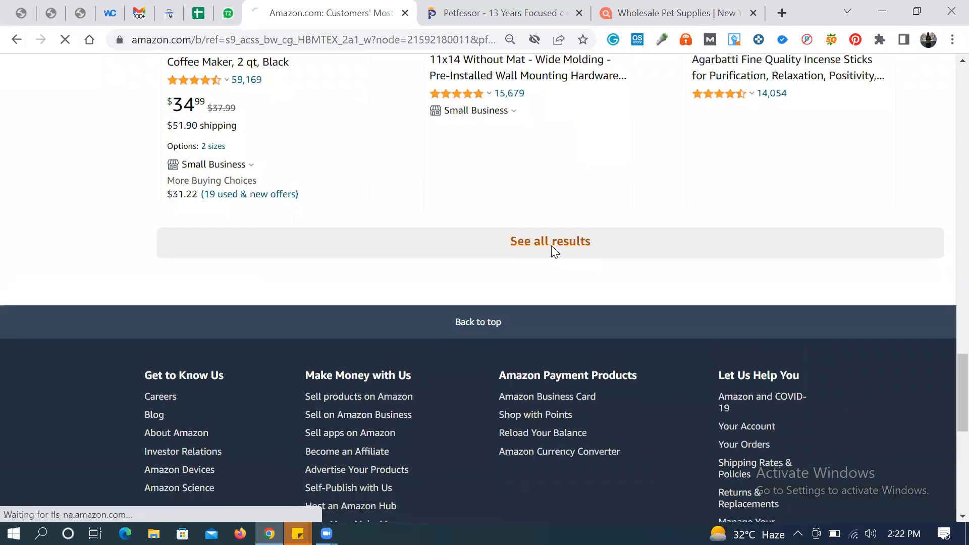
# Step: Examine the most-loved home products, including their prices, category ranks and seller information
pyautogui.scroll(6, 551, 246)
pyautogui.scroll(5, 552, 252)
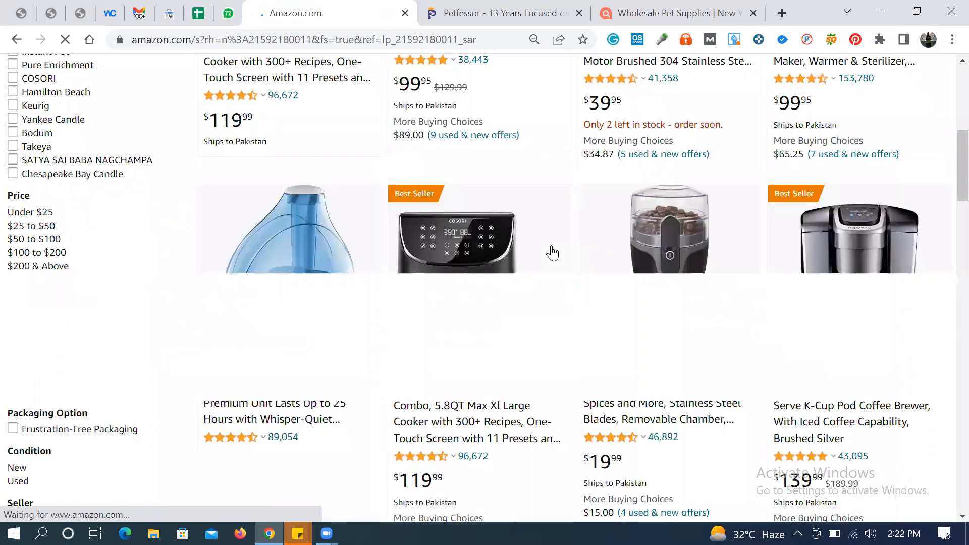
pyautogui.scroll(-1, 552, 253)
pyautogui.scroll(5, 552, 253)
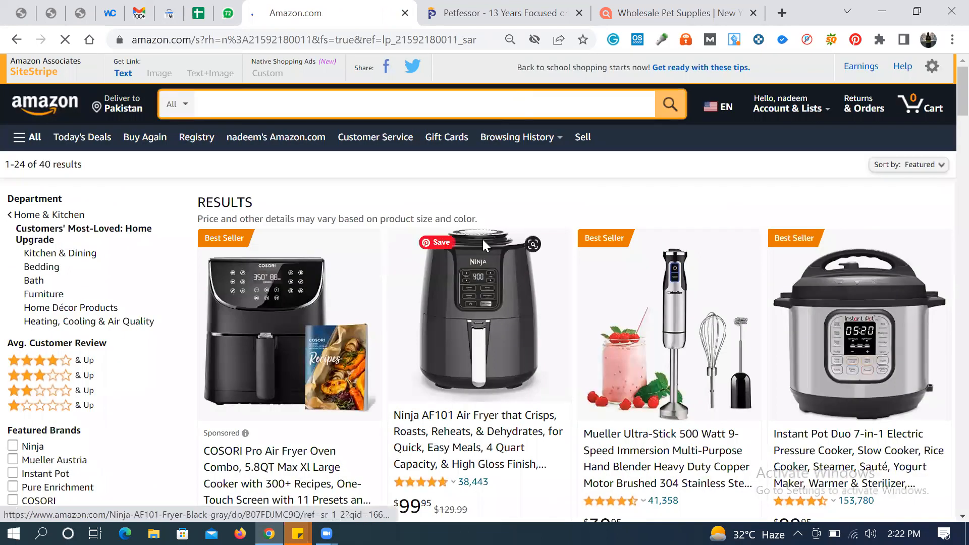
pyautogui.scroll(-10, 482, 239)
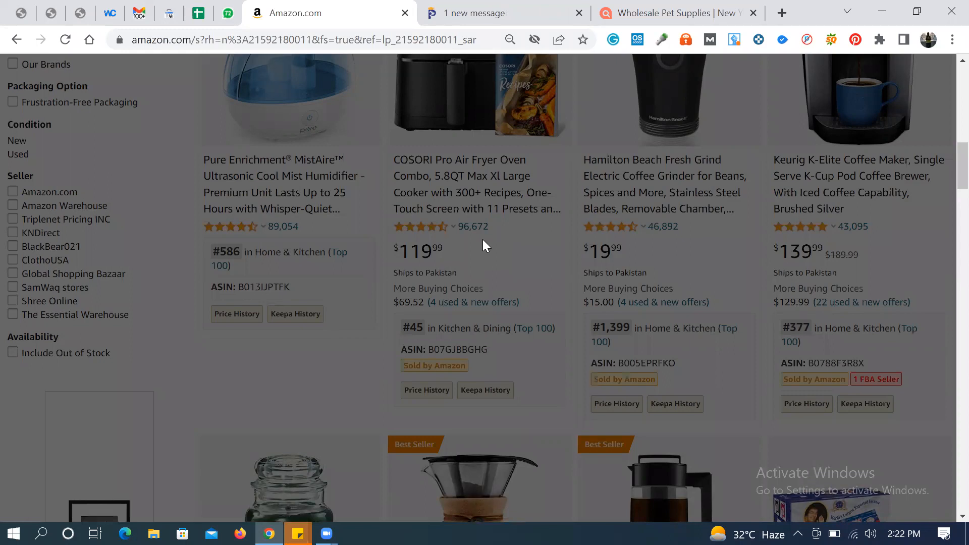
pyautogui.scroll(-3, 651, 326)
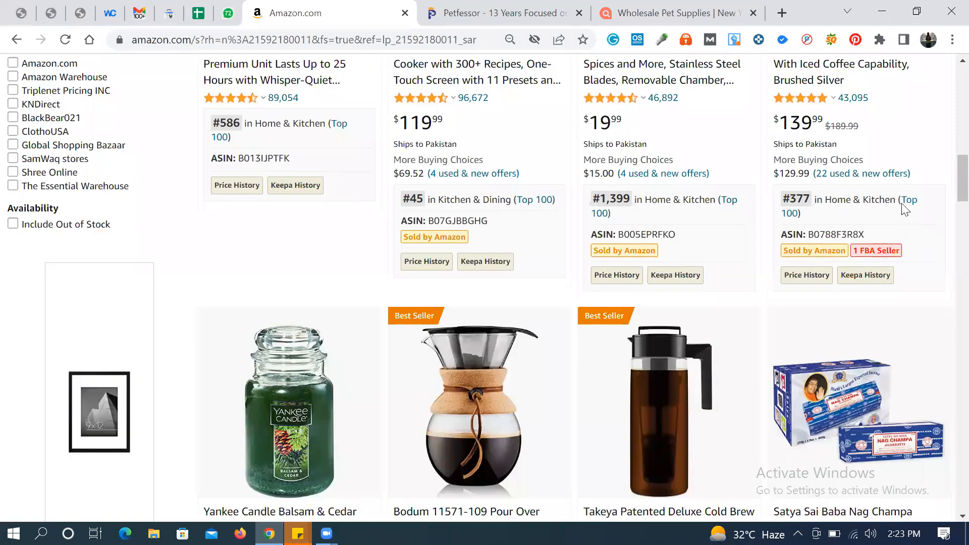
# Step: Open the Hamilton Beach Fresh Grind coffee grinder from the results in a new tab and look over its product details
pyautogui.moveTo(806, 275)
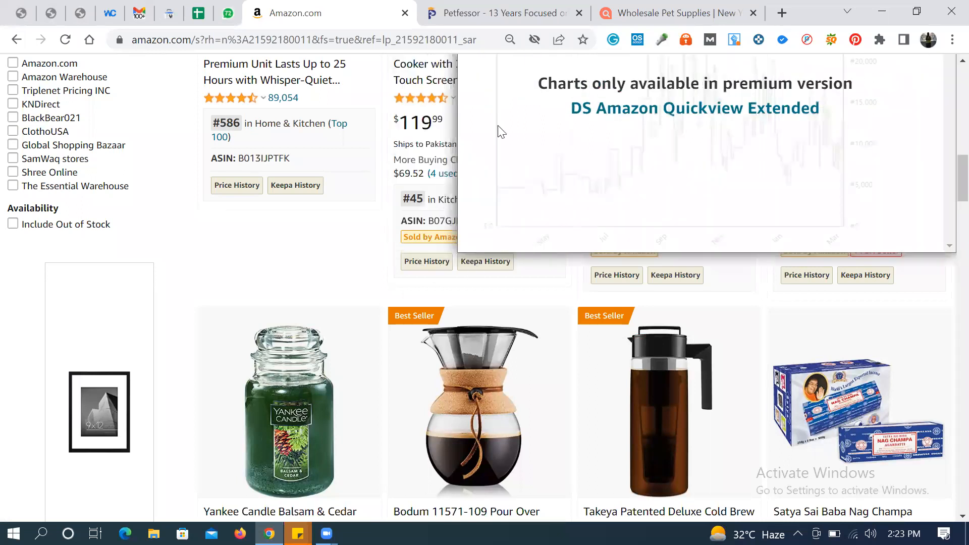
pyautogui.moveTo(450, 266)
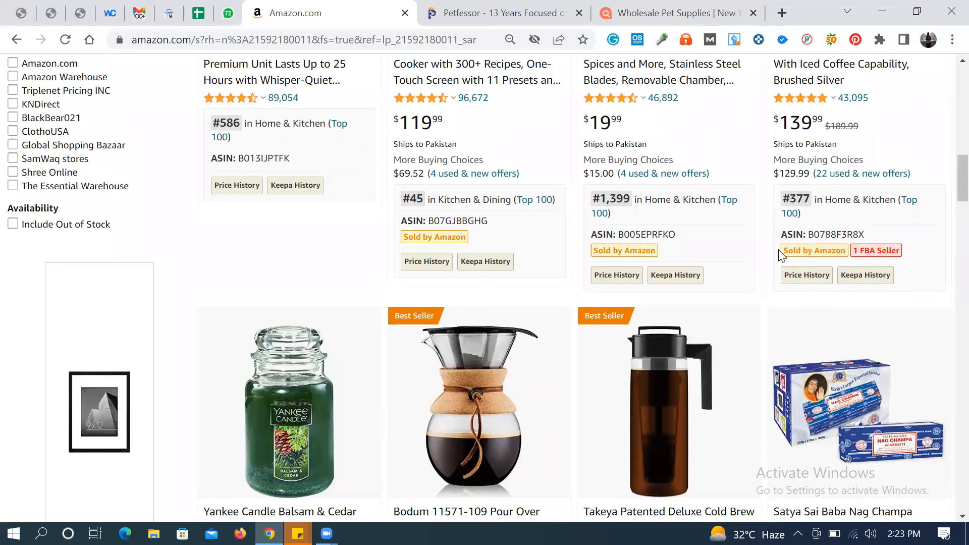
pyautogui.middleClick(645, 70)
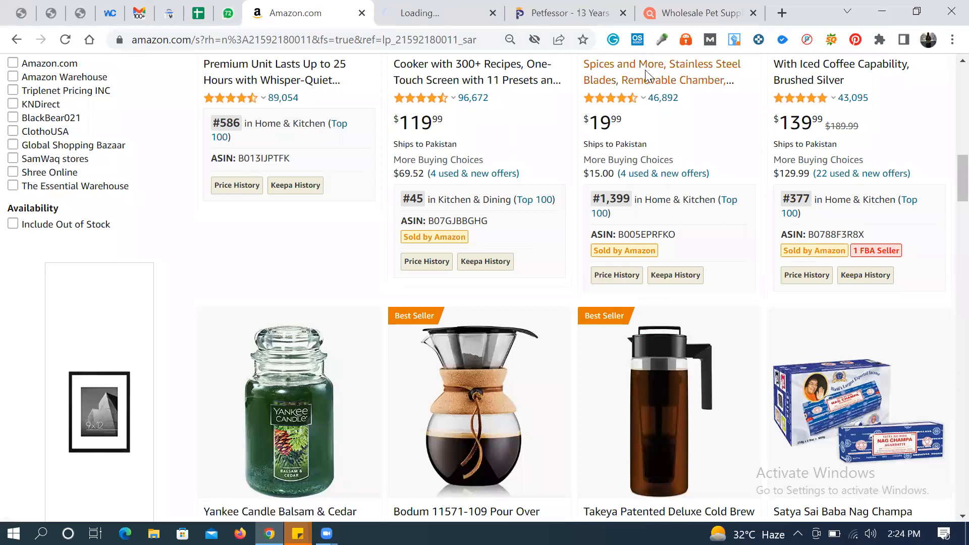
pyautogui.hotkey('ctrl', 'Tab')
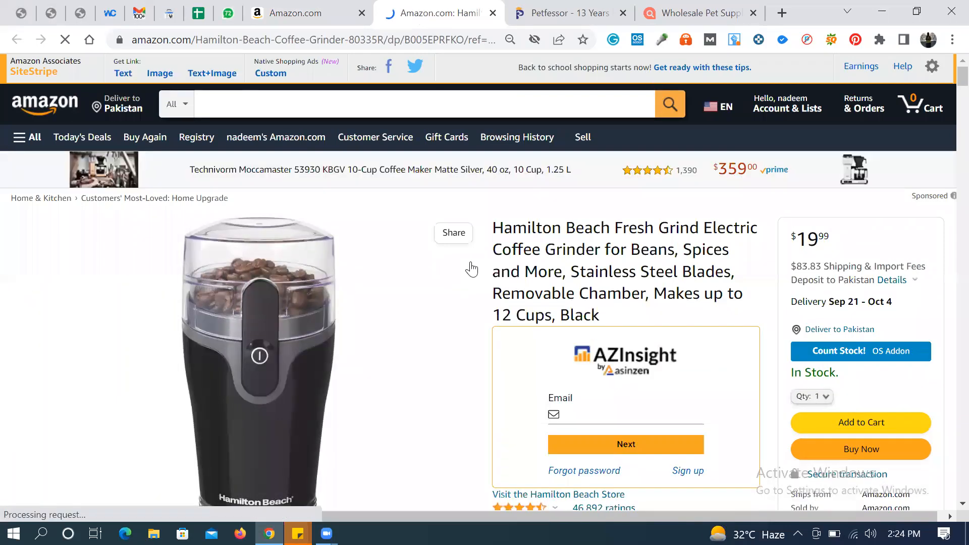
pyautogui.scroll(-4, 471, 269)
pyautogui.scroll(-3, 471, 269)
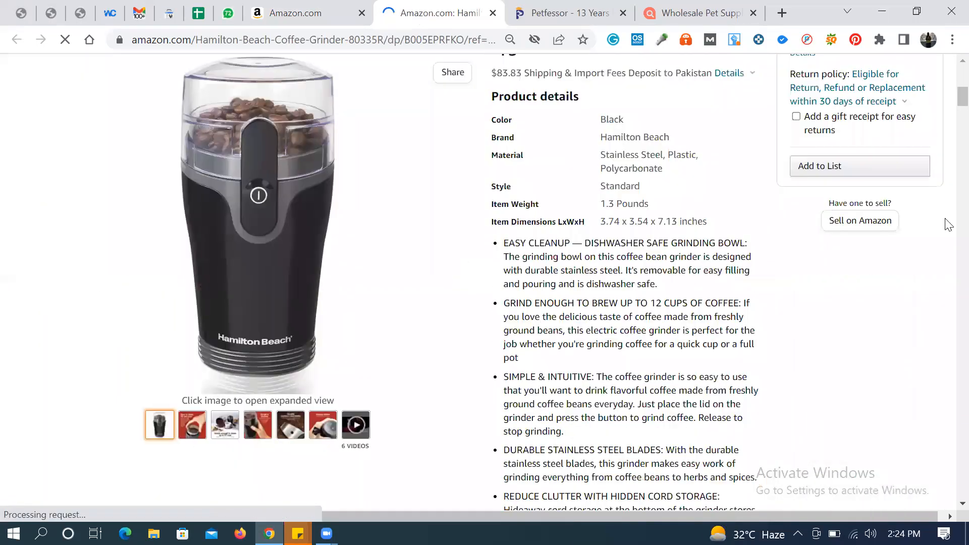
pyautogui.scroll(2, 664, 188)
pyautogui.scroll(-3, 630, 273)
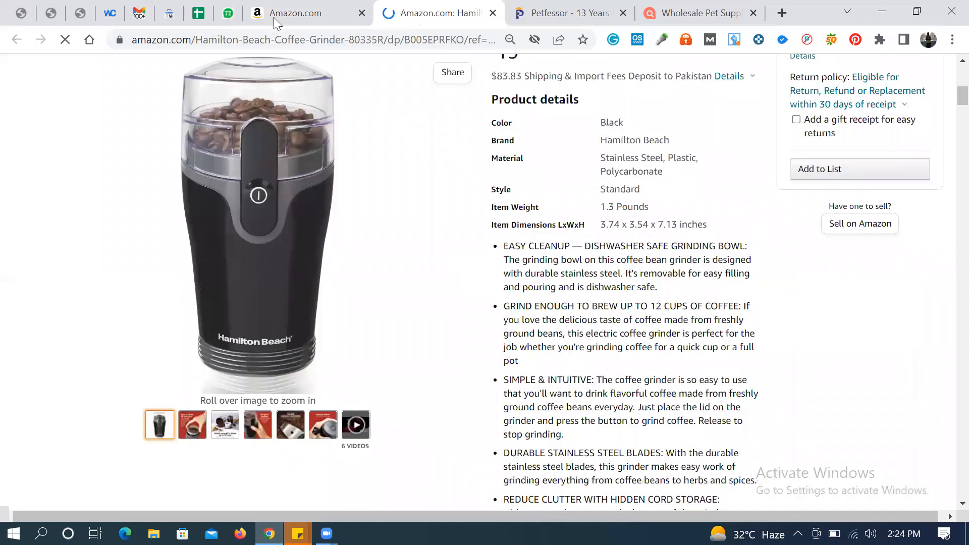
# Step: Return to the most-loved results and check the Home & Kitchen rank of the Bodum pour over coffee maker
pyautogui.hotkey('ctrl', 'shift', 'Tab')
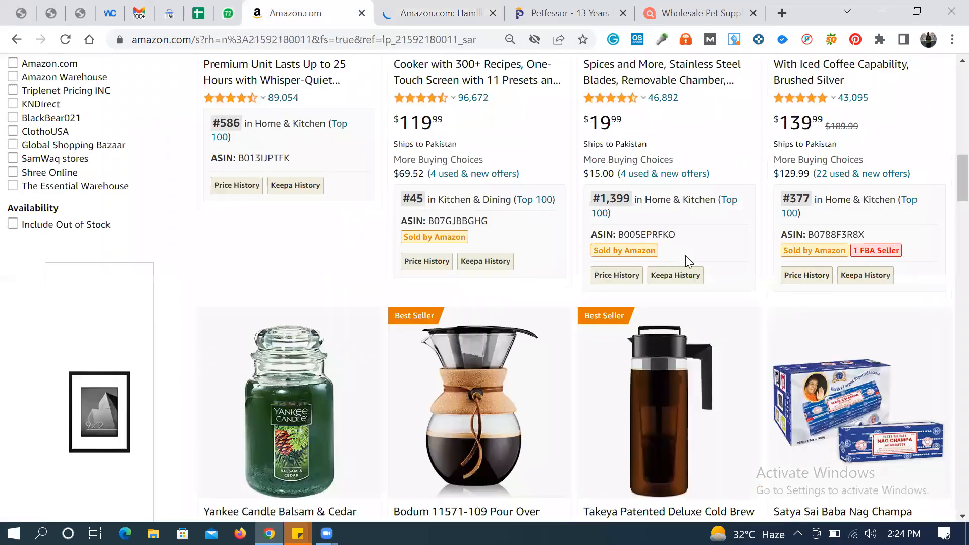
pyautogui.scroll(-6, 487, 306)
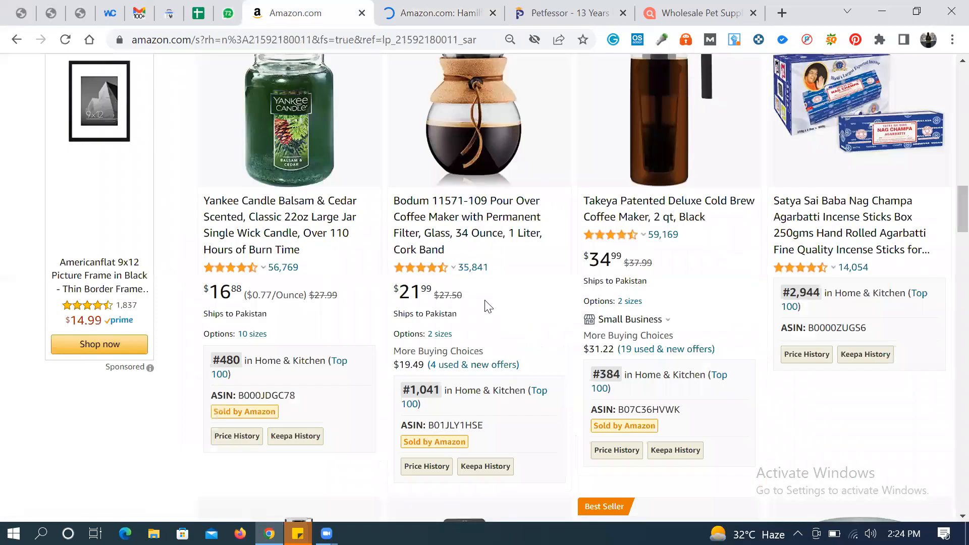
pyautogui.scroll(-2, 488, 306)
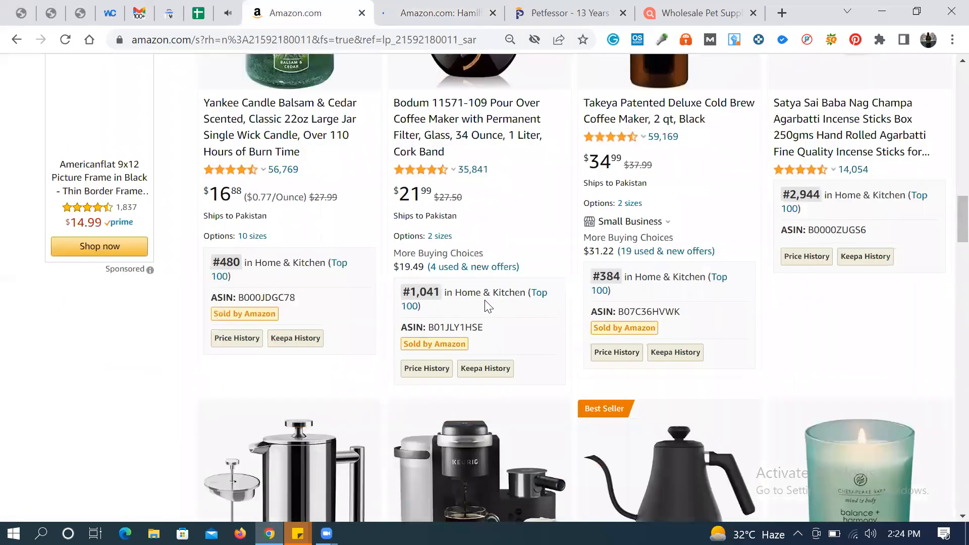
pyautogui.doubleClick(415, 294)
pyautogui.moveTo(438, 296); pyautogui.dragTo(438, 296)
# Step: Switch back to the Hamilton Beach grinder page and review its price, seller and item details
pyautogui.hotkey('ctrl', 'Tab')
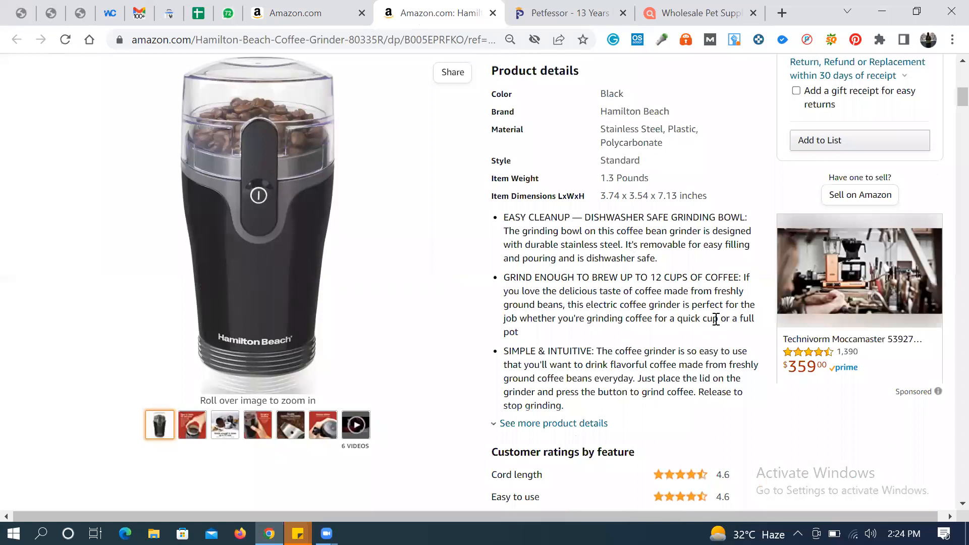
pyautogui.scroll(-1, 715, 319)
pyautogui.scroll(5, 715, 319)
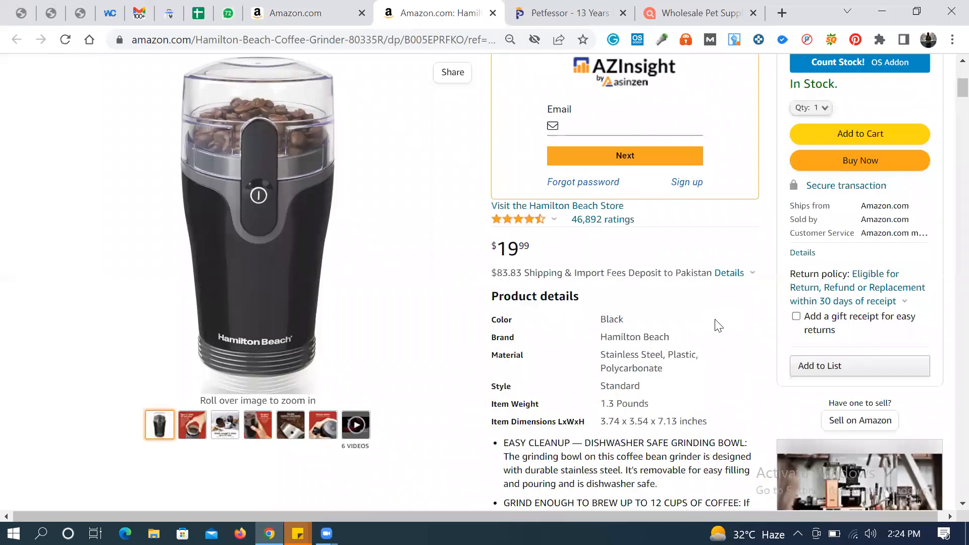
pyautogui.scroll(2, 716, 322)
pyautogui.scroll(3, 717, 323)
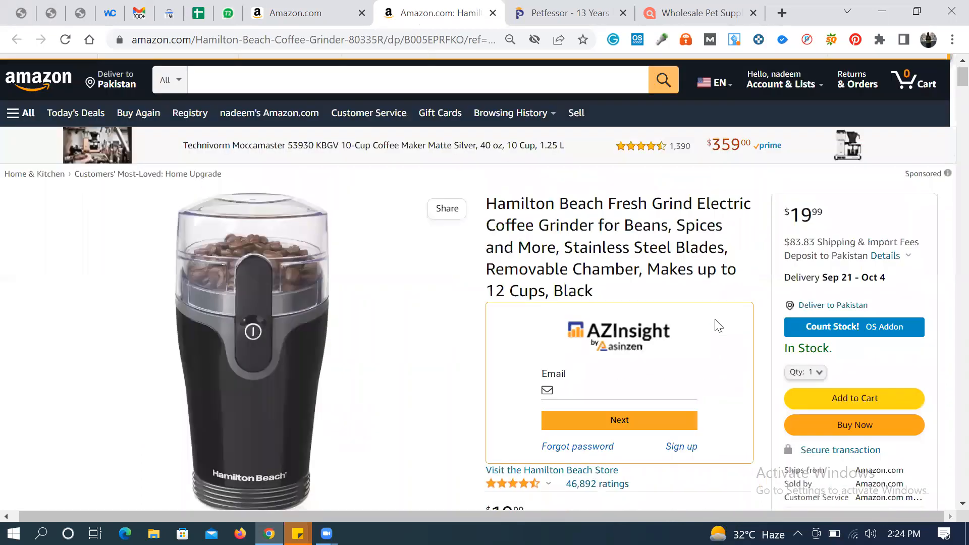
pyautogui.scroll(-6, 716, 319)
pyautogui.scroll(5, 20, 166)
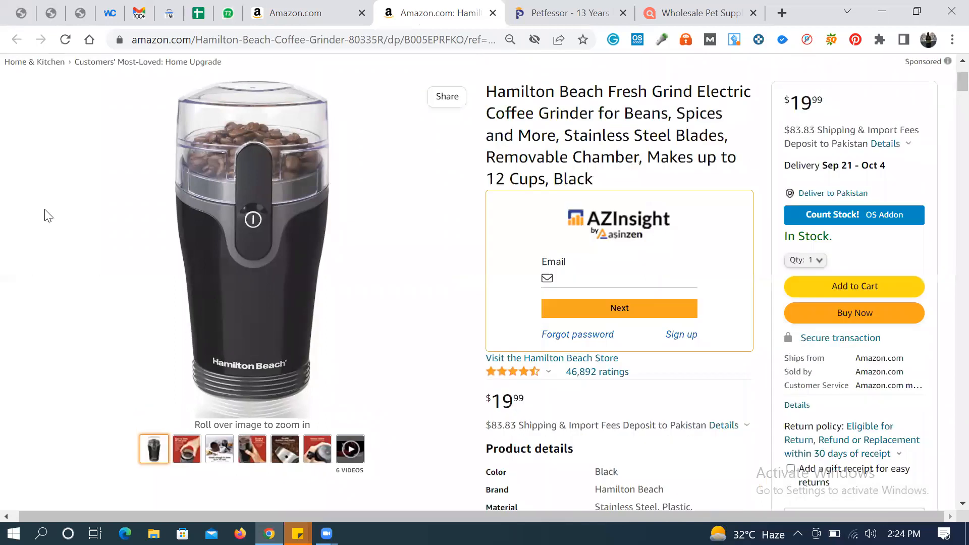
pyautogui.scroll(2, 31, 206)
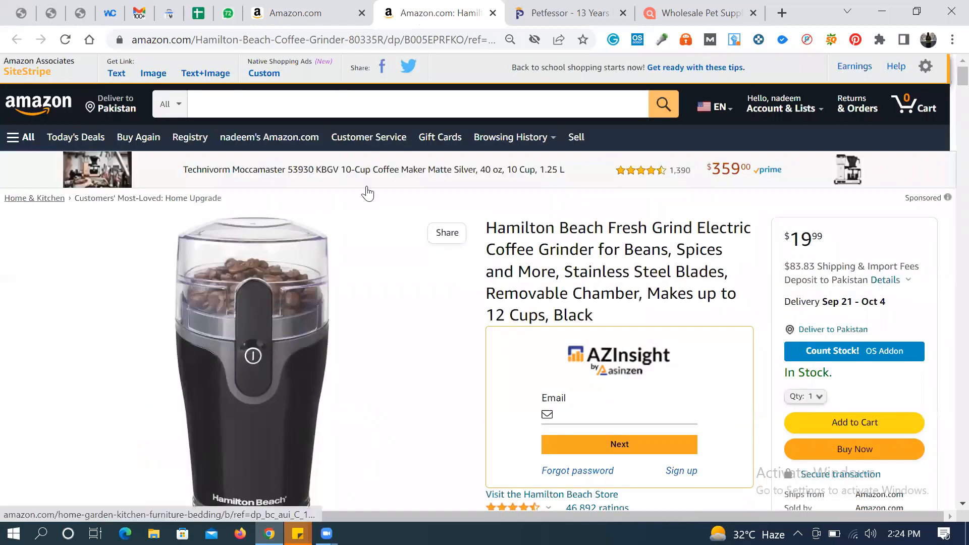
# Step: Find the Best Sellers Rank in the grinder's product information and highlight its Home & Kitchen rank number
pyautogui.scroll(-10, 651, 308)
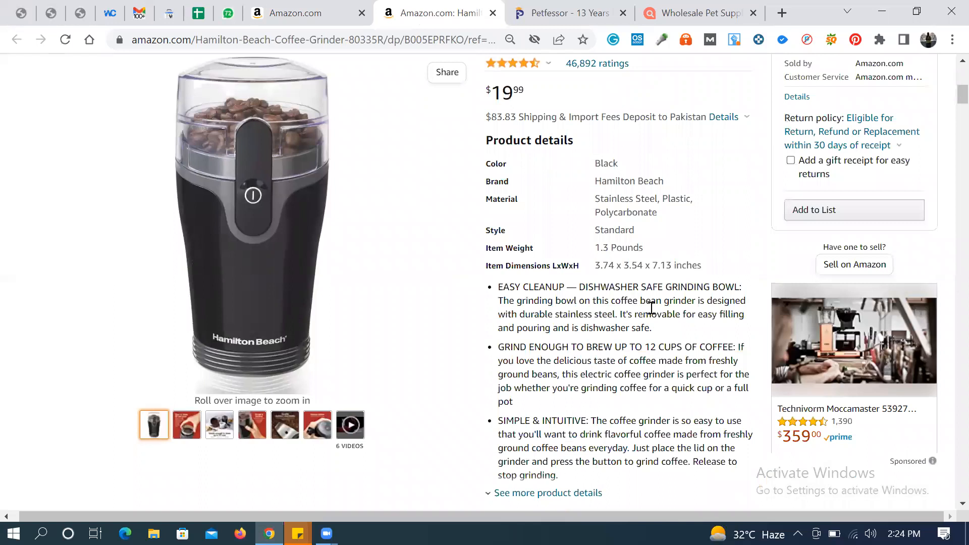
pyautogui.scroll(-3, 651, 308)
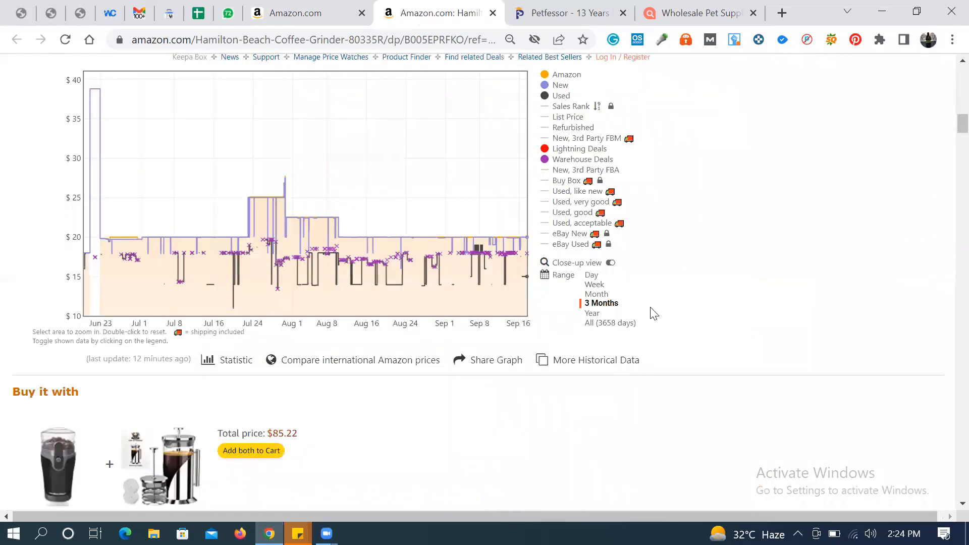
pyautogui.scroll(-10, 654, 313)
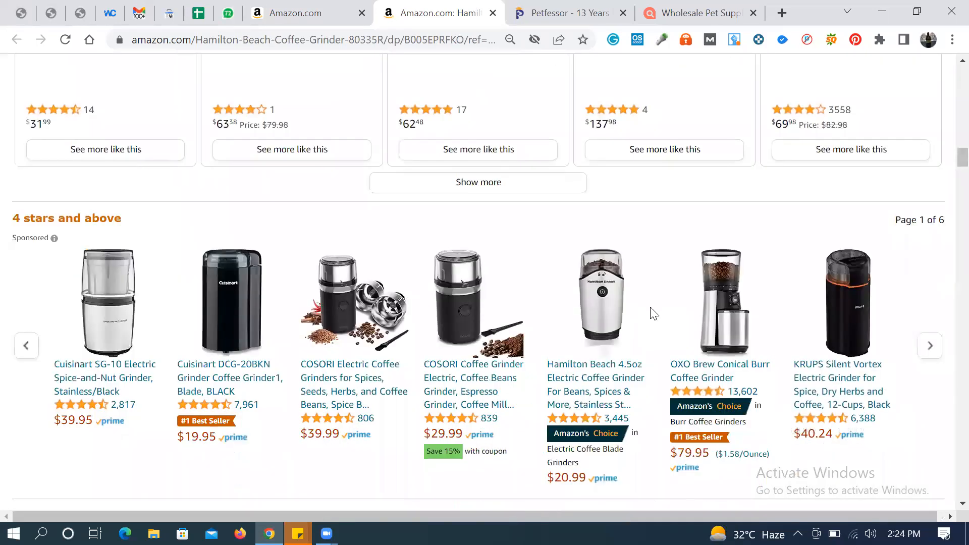
pyautogui.scroll(-10, 654, 314)
pyautogui.scroll(-10, 653, 313)
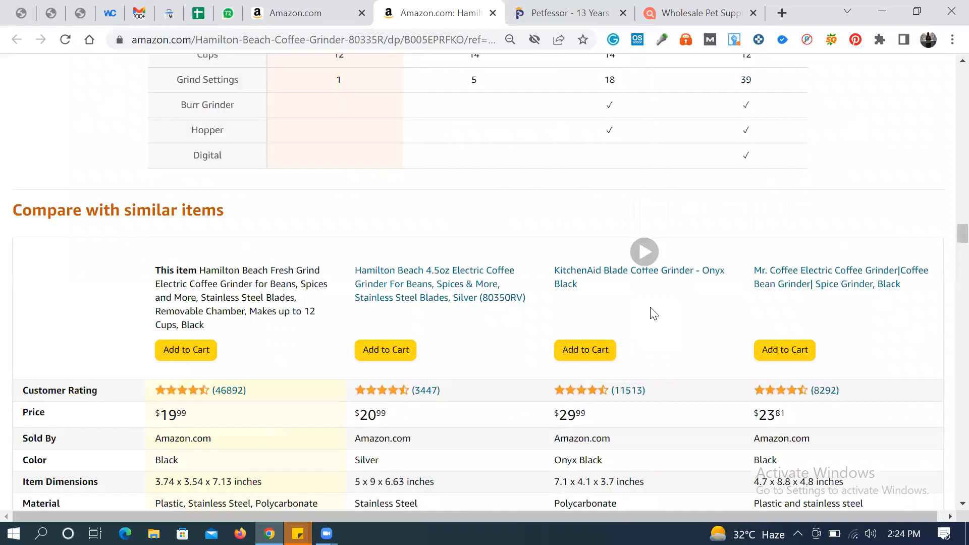
pyautogui.scroll(-5, 654, 314)
pyautogui.scroll(-3, 654, 313)
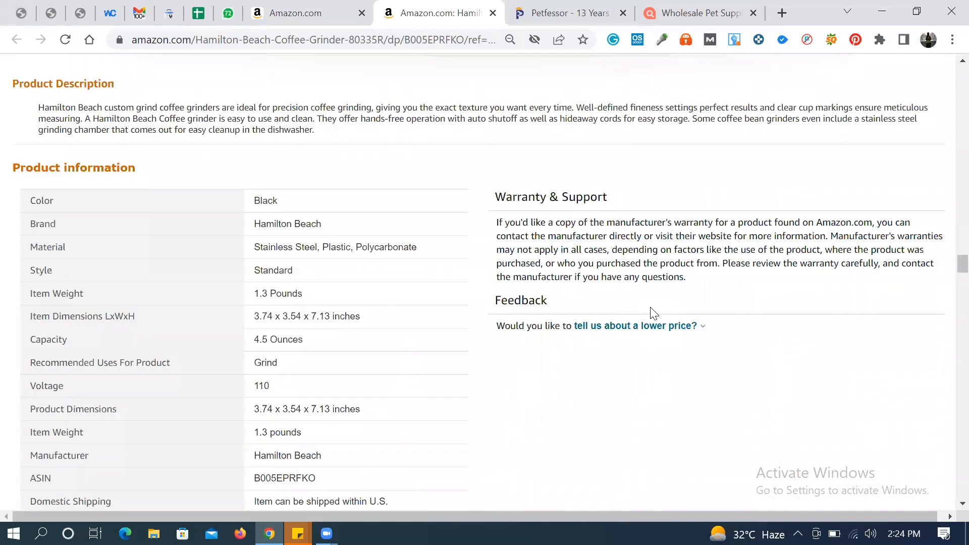
pyautogui.scroll(-2, 653, 313)
pyautogui.scroll(-2, 654, 313)
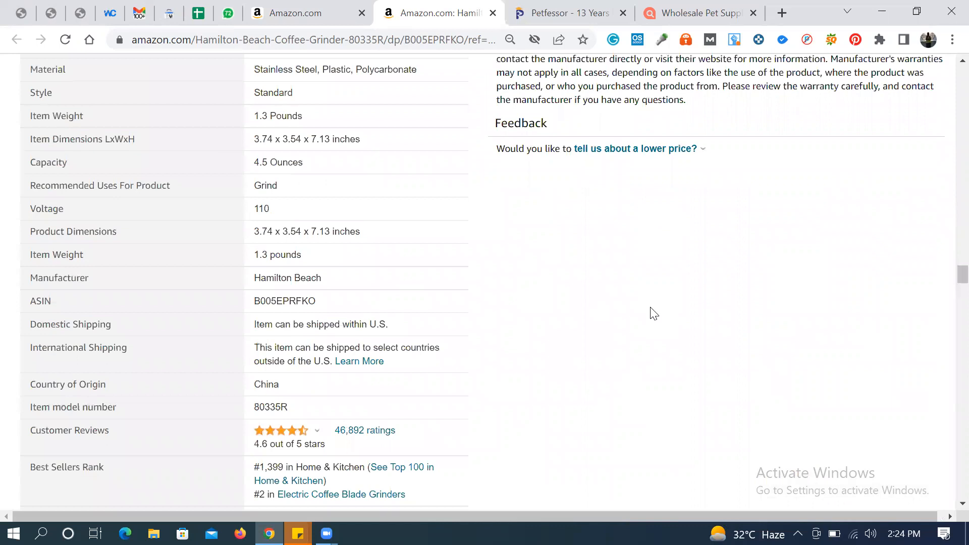
pyautogui.scroll(-1, 654, 314)
pyautogui.scroll(-1, 654, 314)
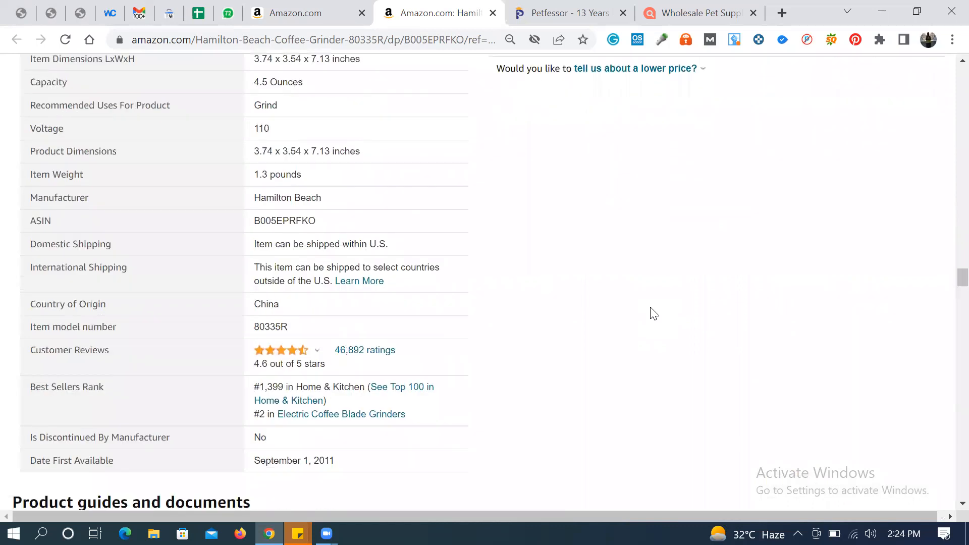
pyautogui.scroll(-1, 248, 330)
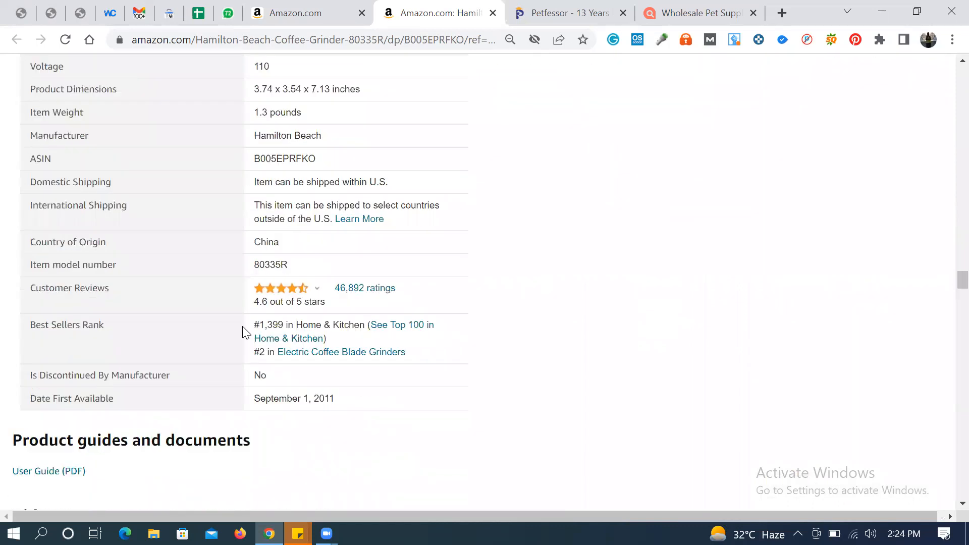
pyautogui.doubleClick(277, 324)
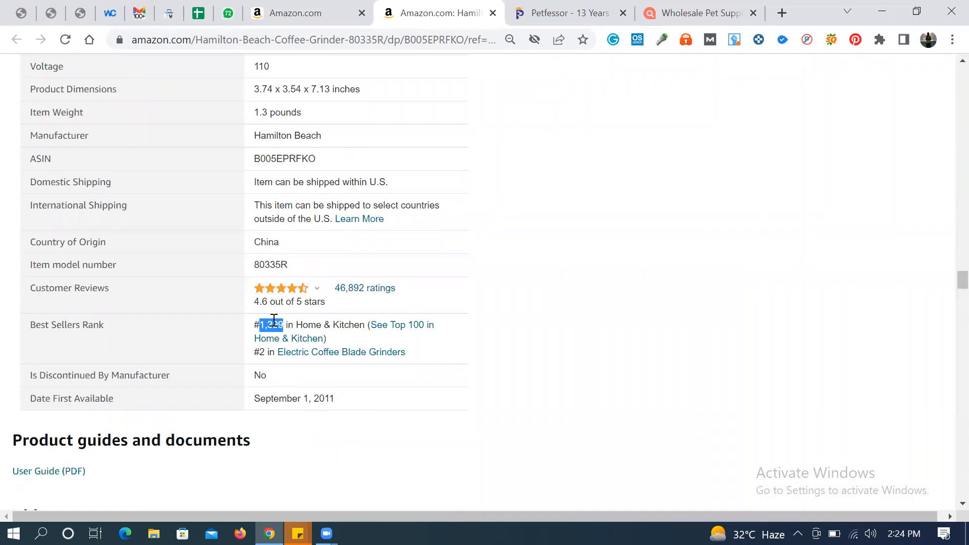
# Step: Return to the most-loved results, highlight the Bodum coffee maker's rank and compare the ranks of the remaining first-page products
pyautogui.click(330, 7)
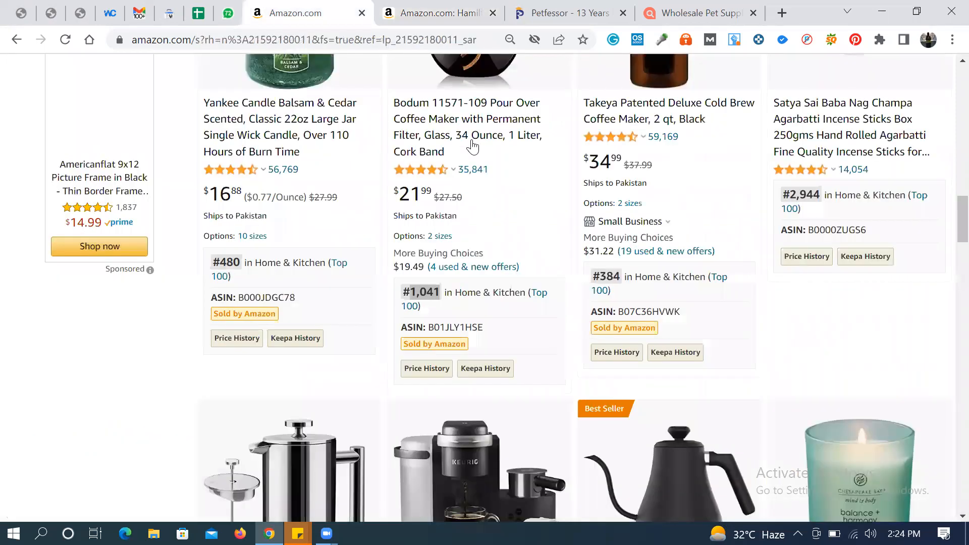
pyautogui.doubleClick(421, 292)
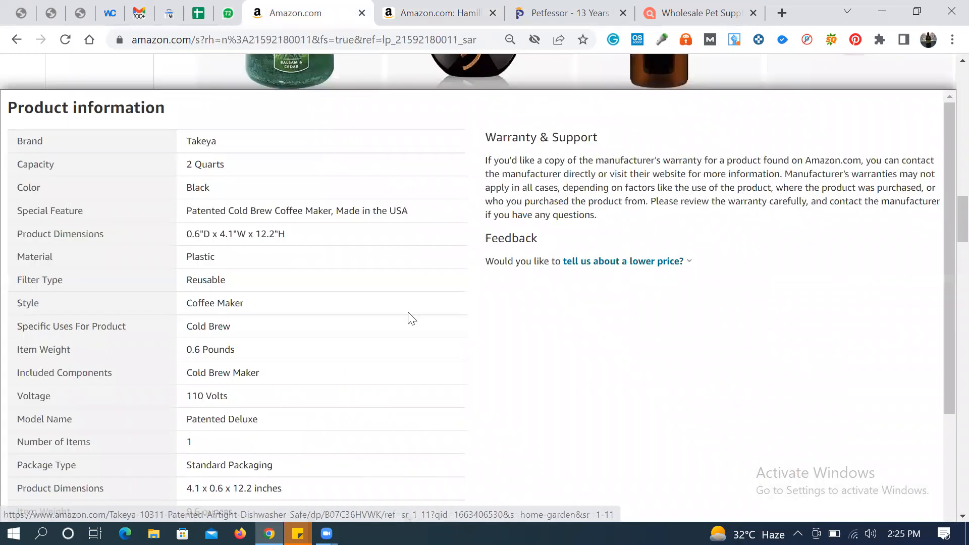
pyautogui.scroll(-1, 408, 313)
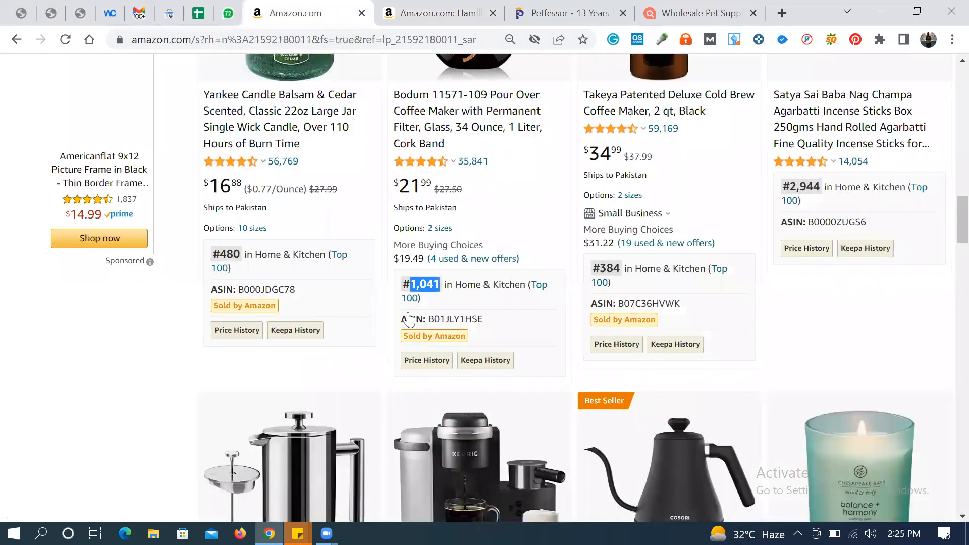
pyautogui.scroll(-5, 408, 318)
pyautogui.scroll(-7, 408, 319)
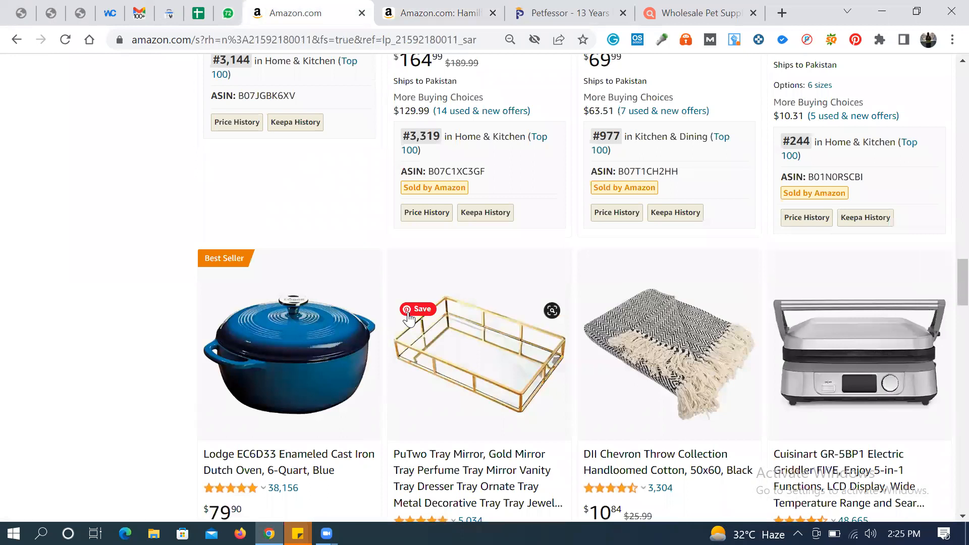
pyautogui.scroll(-17, 409, 318)
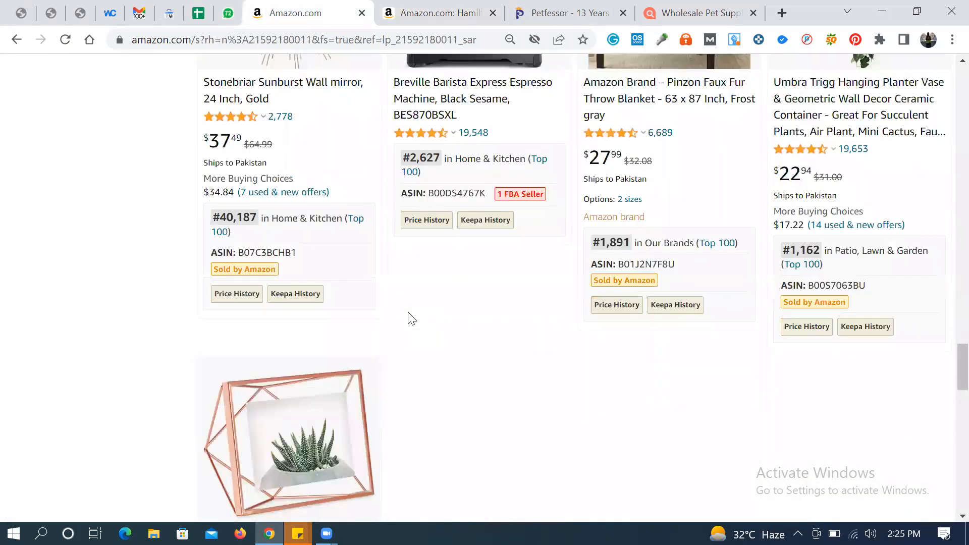
pyautogui.scroll(-7, 408, 319)
pyautogui.scroll(14, 408, 319)
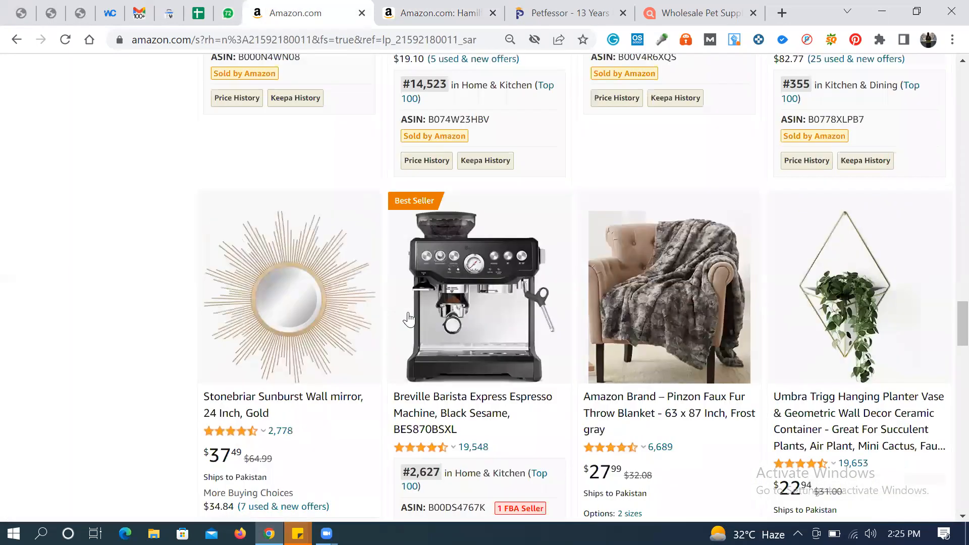
pyautogui.scroll(-10, 408, 318)
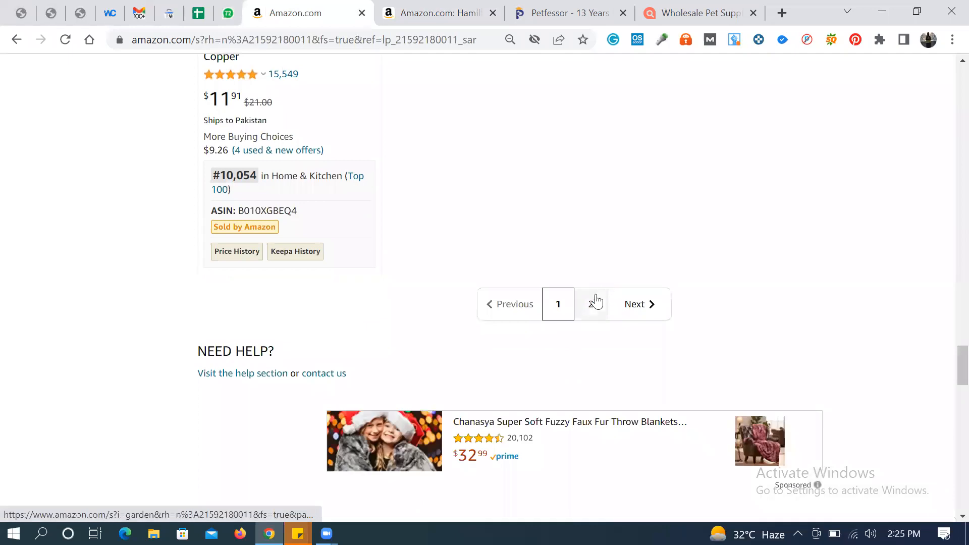
# Step: Open page 2 of the most-loved home product results and look through the listed items
pyautogui.click(593, 299)
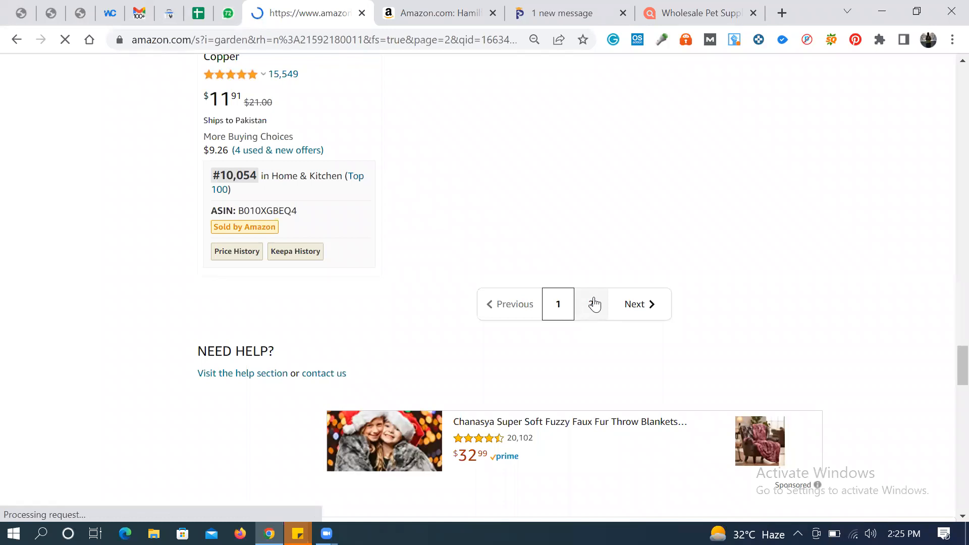
pyautogui.scroll(-7, 594, 304)
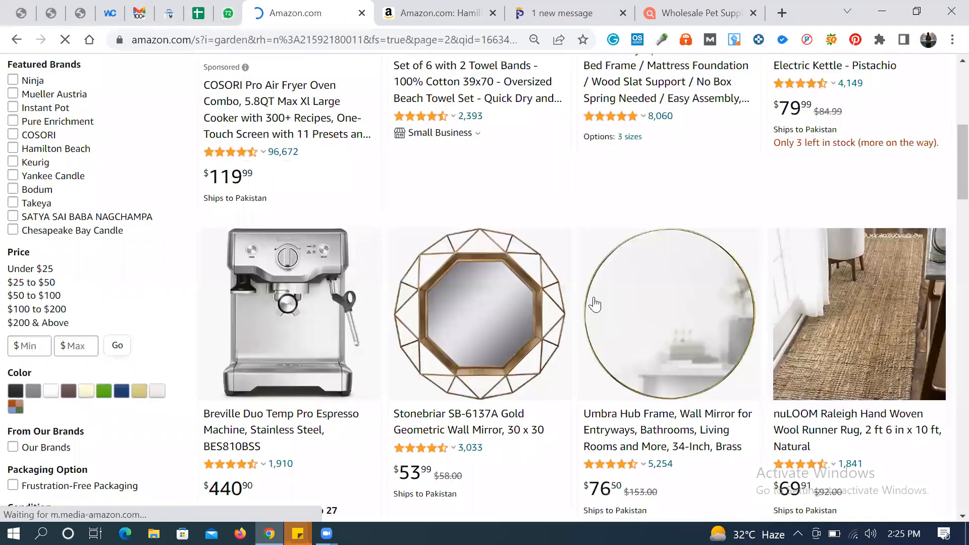
pyautogui.scroll(-1, 594, 304)
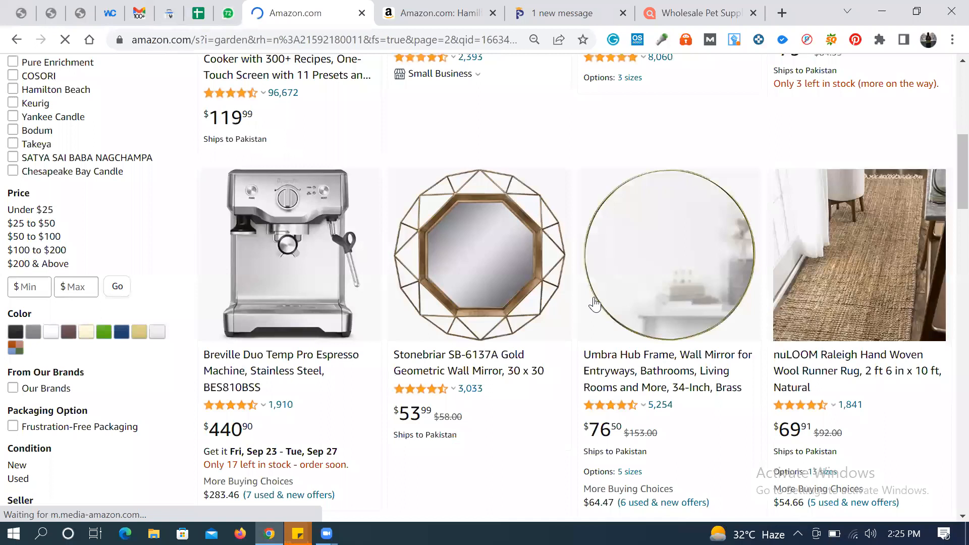
pyautogui.scroll(-10, 594, 304)
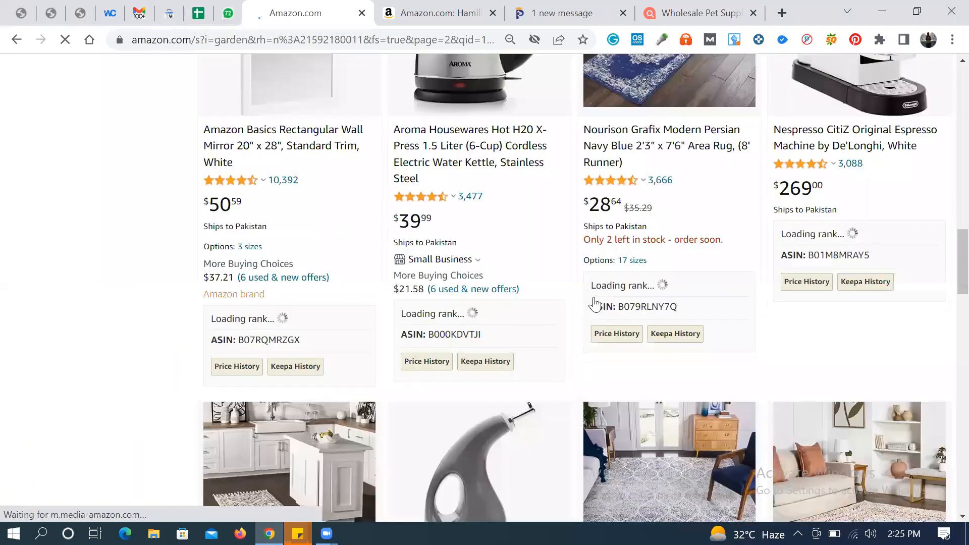
pyautogui.scroll(-5, 594, 304)
pyautogui.scroll(2, 594, 304)
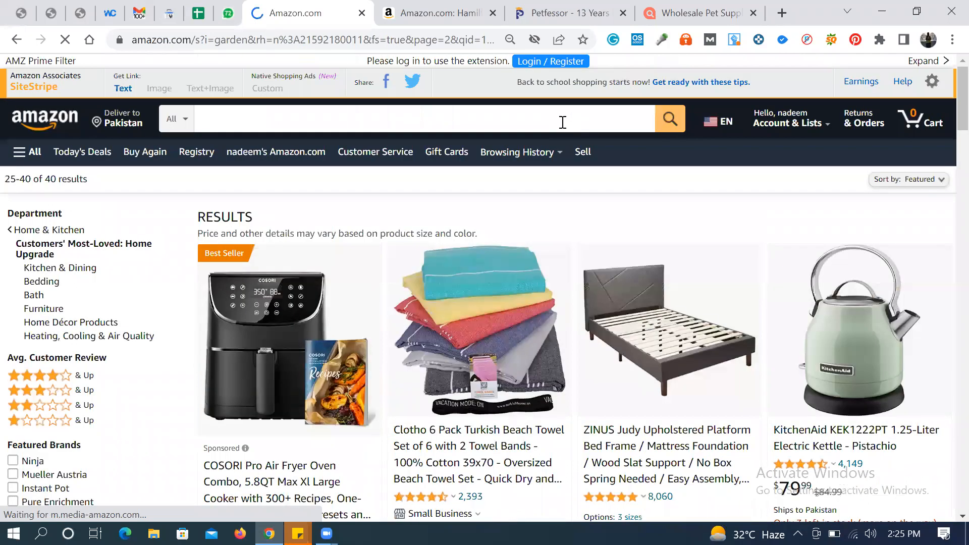
# Step: Search Amazon for "knife block without knives" using the suggested search terms for knives
pyautogui.click(562, 122)
pyautogui.write('k')
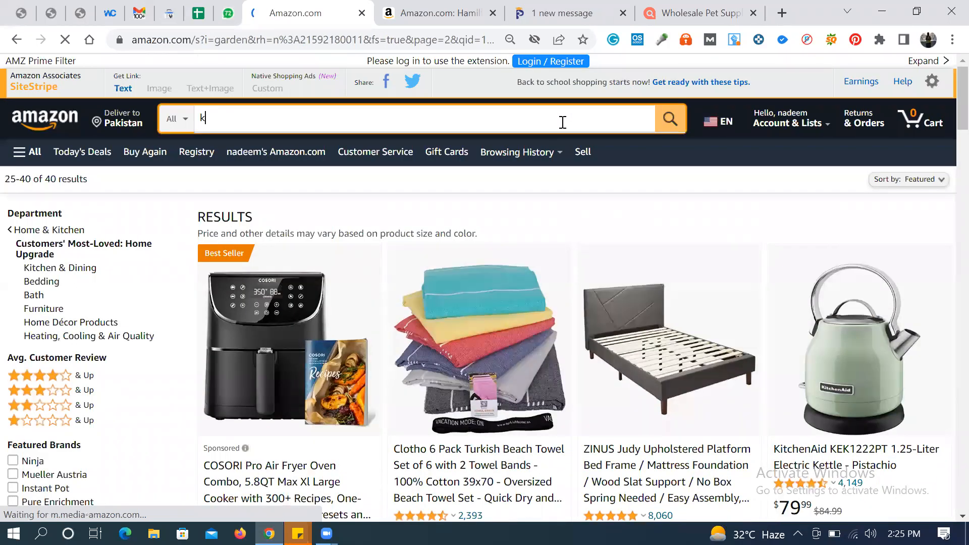
pyautogui.write('infi')
pyautogui.write('e')
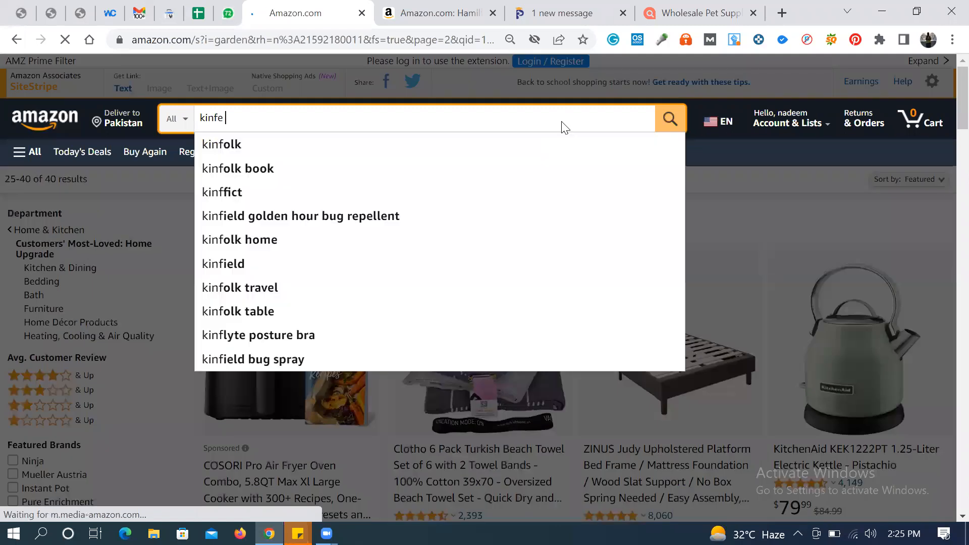
pyautogui.press('Down')
pyautogui.press('Down')
pyautogui.press('Down')
pyautogui.press('Down')
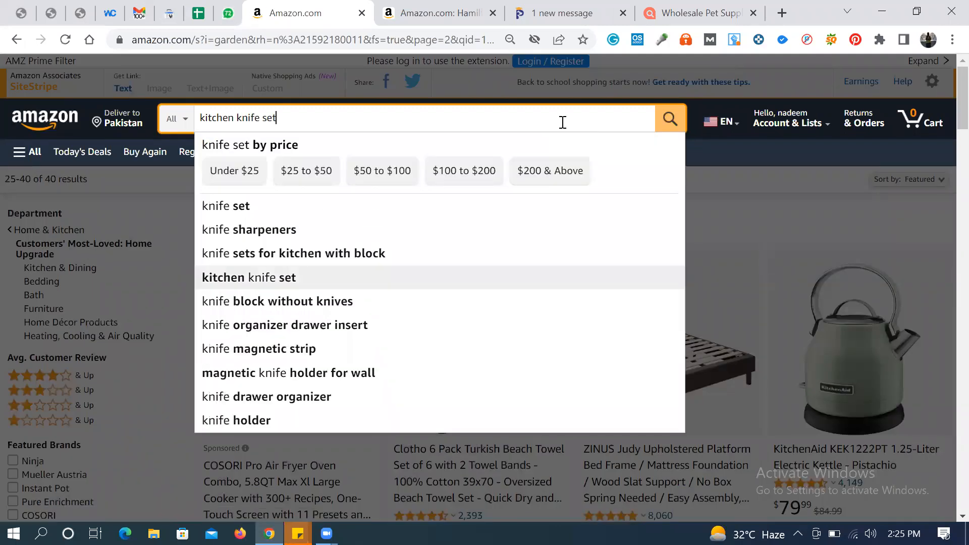
pyautogui.press('Down')
pyautogui.press('Return')
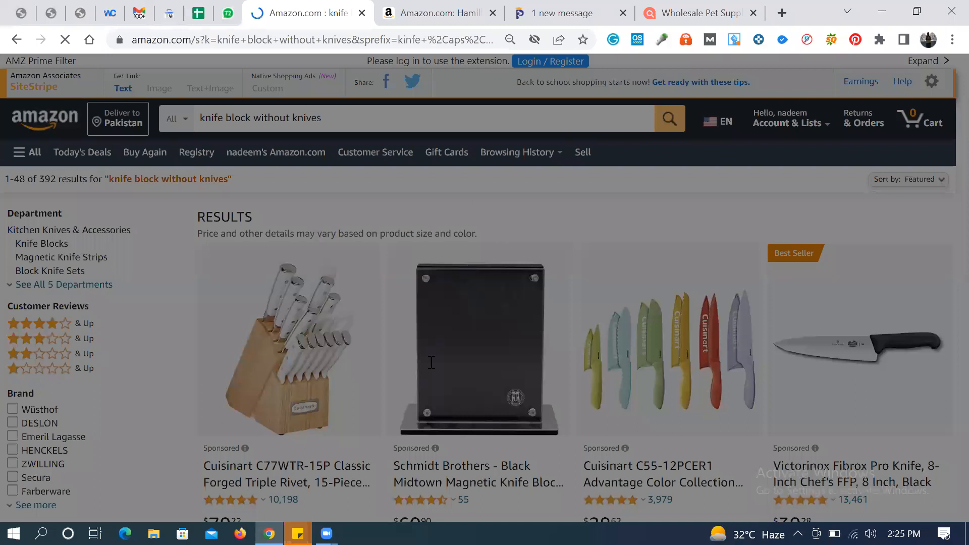
# Step: Set the delivery location to the US ZIP code 42101 and continue to the refreshed results
pyautogui.click(447, 360)
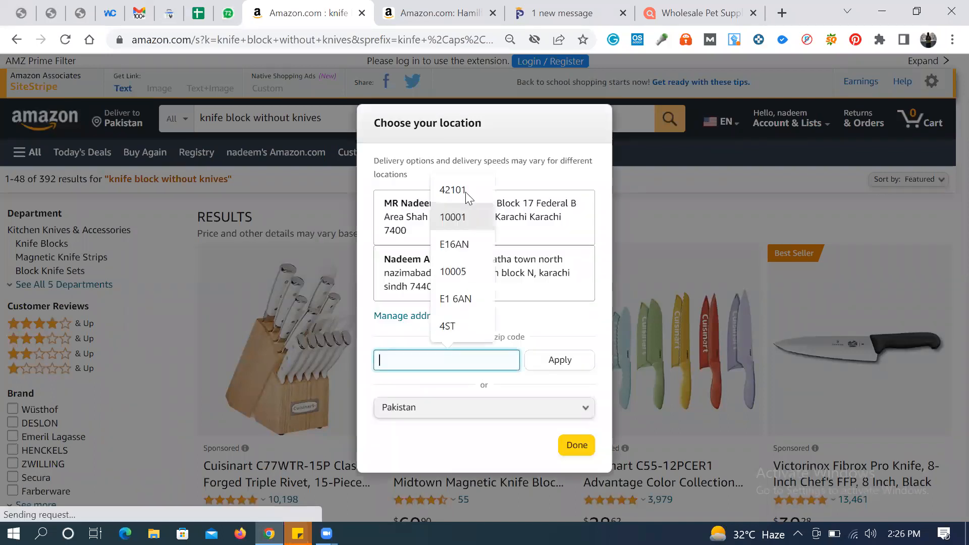
pyautogui.click(554, 360)
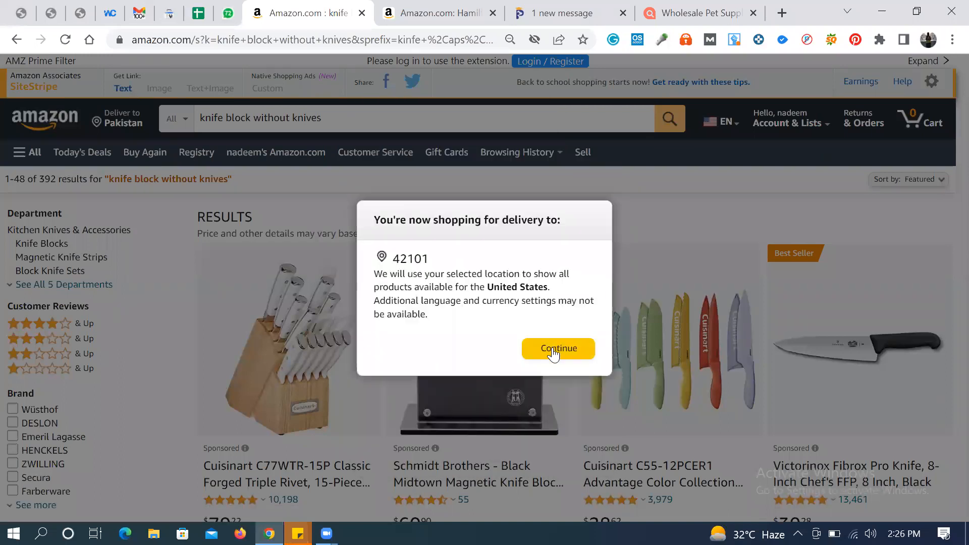
pyautogui.click(552, 348)
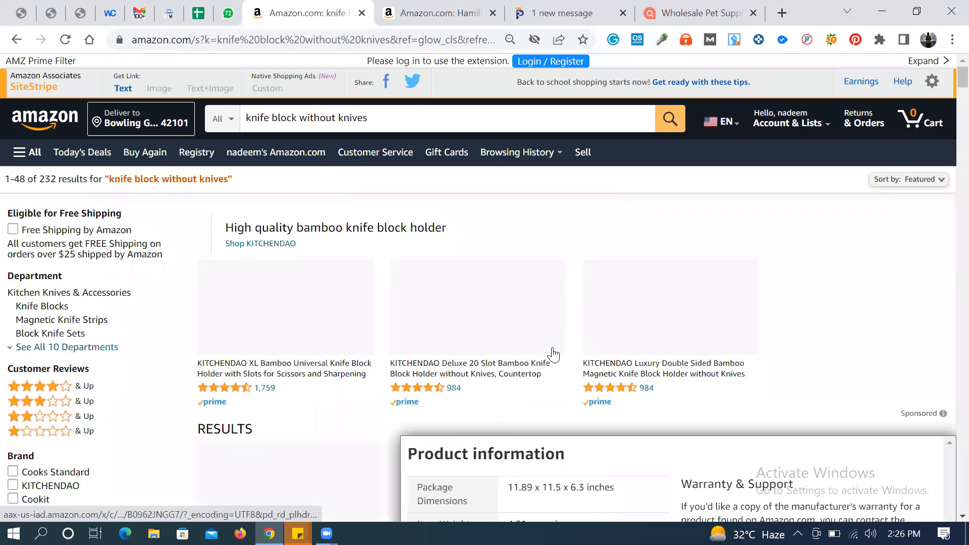
# Step: Compare the Kitchen & Dining ranks, prices and FBA seller labels of the first rows of knife block results
pyautogui.scroll(-1, 553, 355)
pyautogui.scroll(-2, 554, 354)
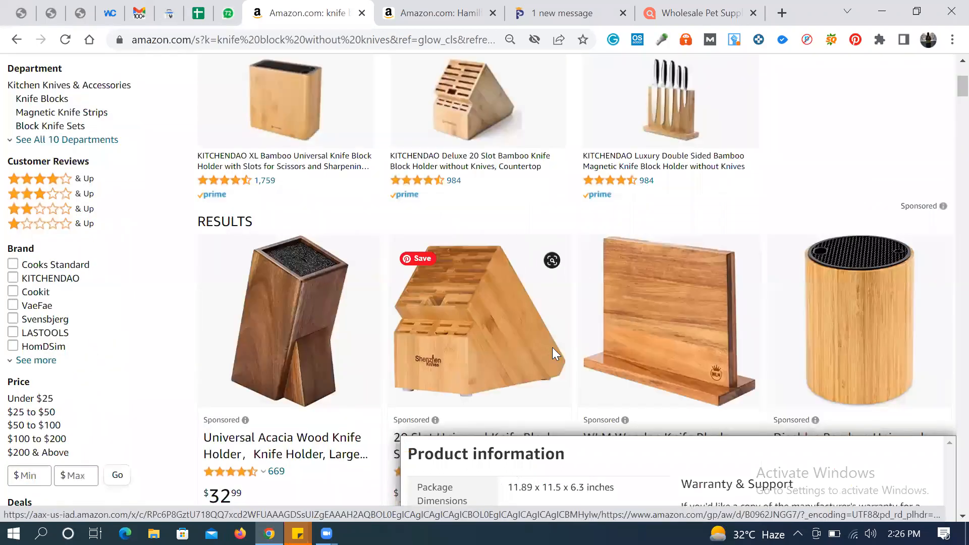
pyautogui.scroll(-2, 553, 353)
pyautogui.scroll(-1, 553, 355)
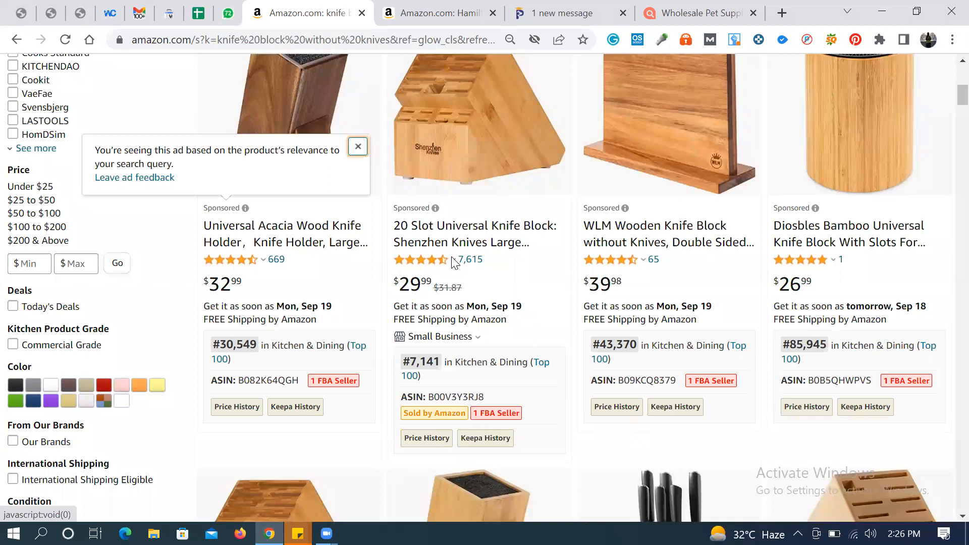
pyautogui.scroll(-9, 459, 247)
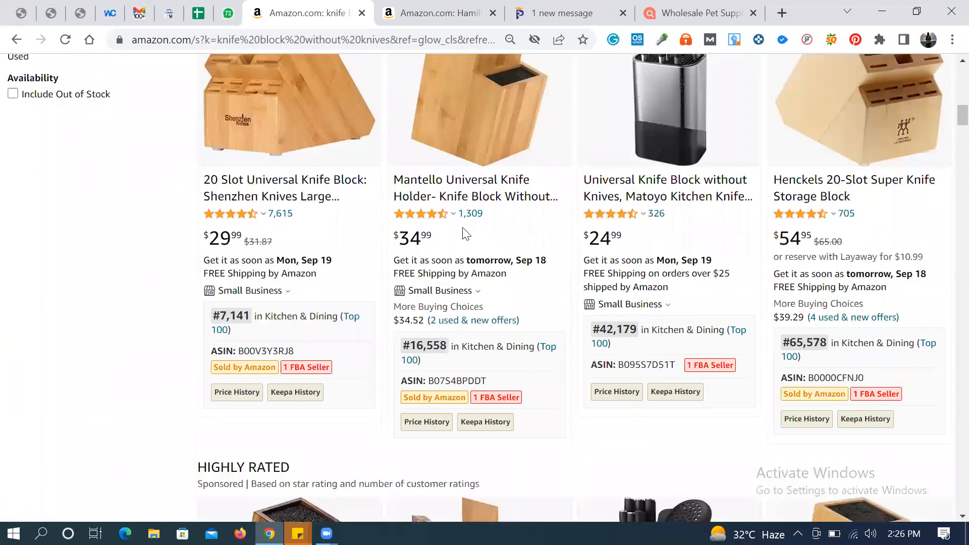
pyautogui.scroll(-3, 465, 235)
pyautogui.scroll(-1, 275, 236)
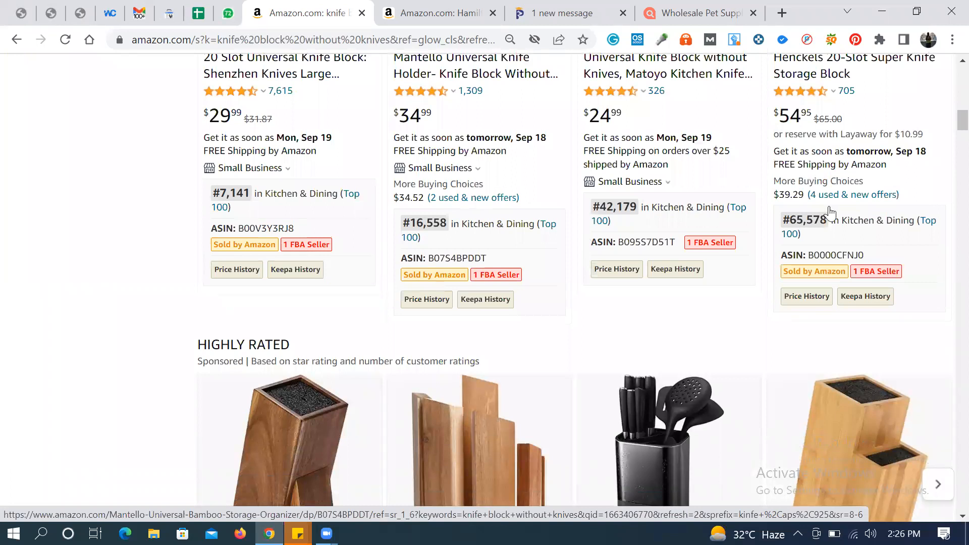
pyautogui.scroll(-1, 830, 213)
pyautogui.scroll(-4, 830, 213)
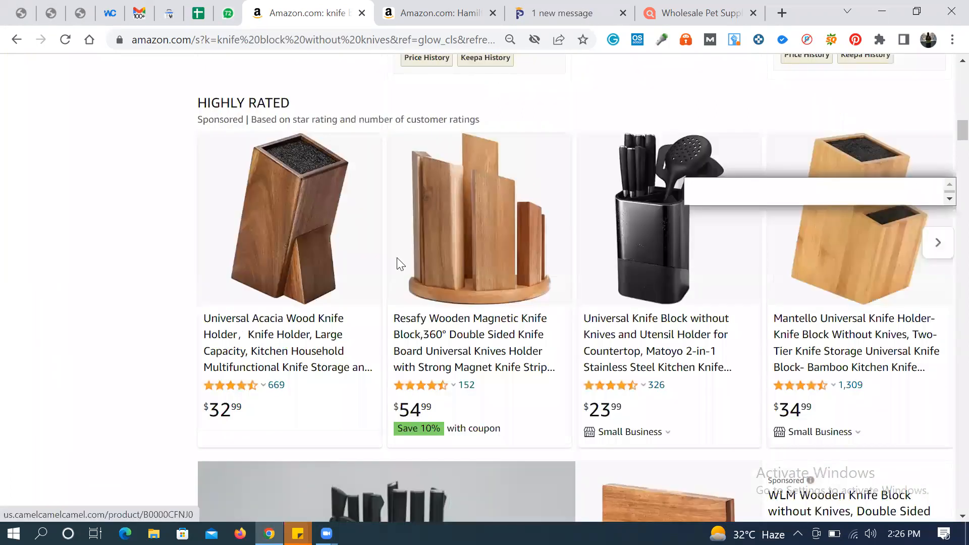
# Step: Look through the highly rated and additional knife block results, checking their ranks and number of FBA sellers
pyautogui.scroll(-2, 397, 257)
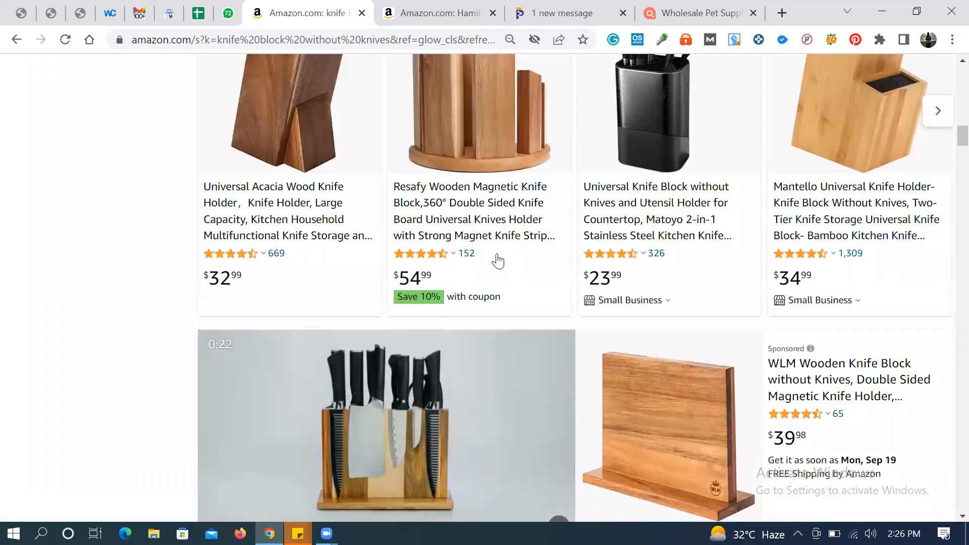
pyautogui.scroll(-10, 498, 260)
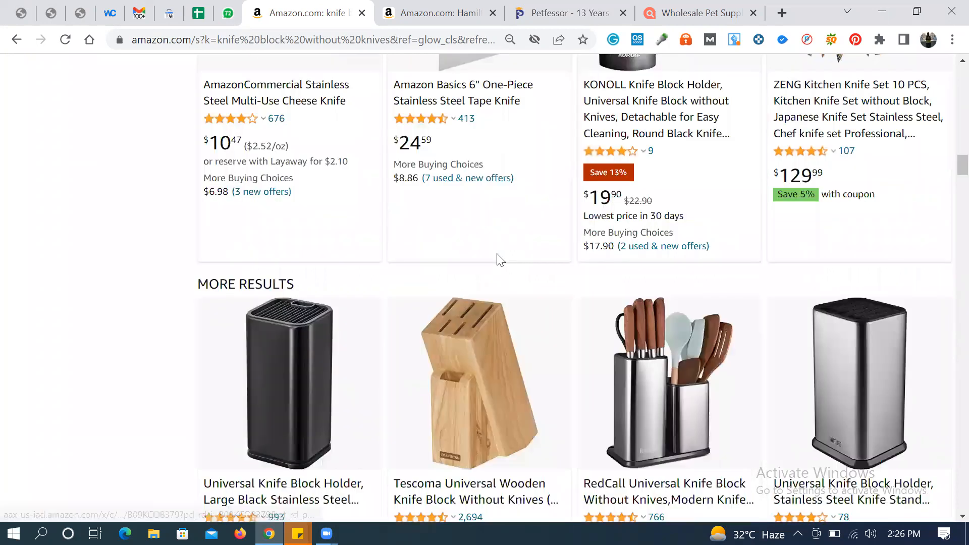
pyautogui.scroll(-7, 499, 260)
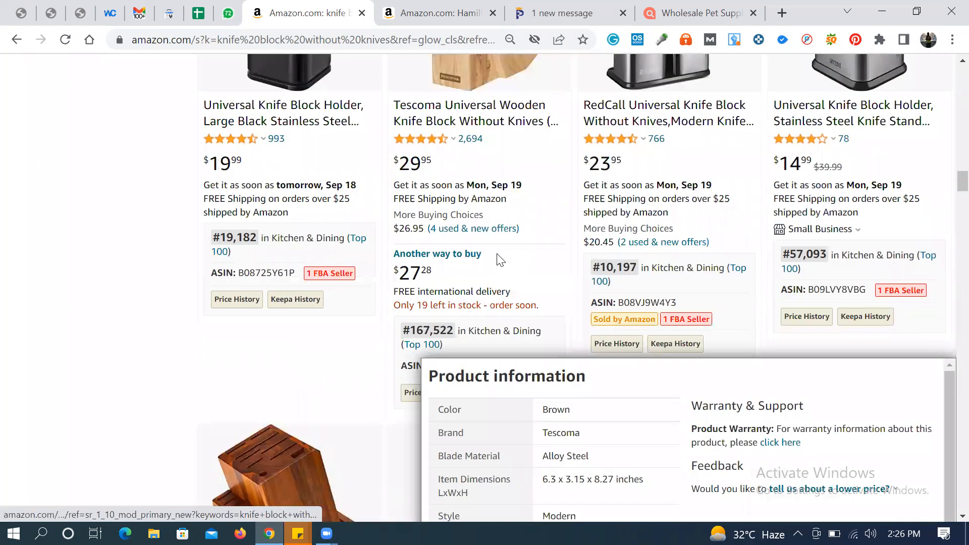
pyautogui.scroll(-2, 499, 260)
pyautogui.scroll(1, 487, 292)
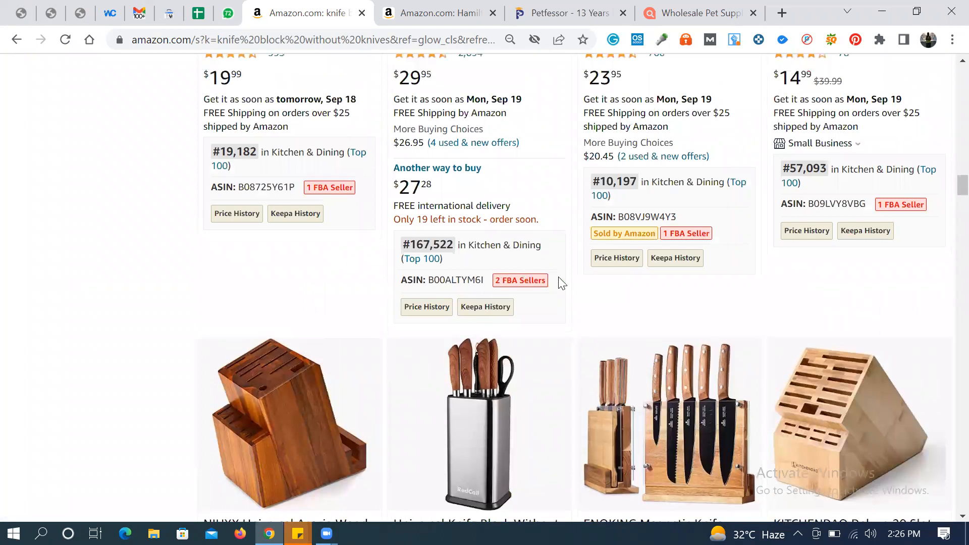
pyautogui.moveTo(396, 206)
pyautogui.scroll(-8, 427, 273)
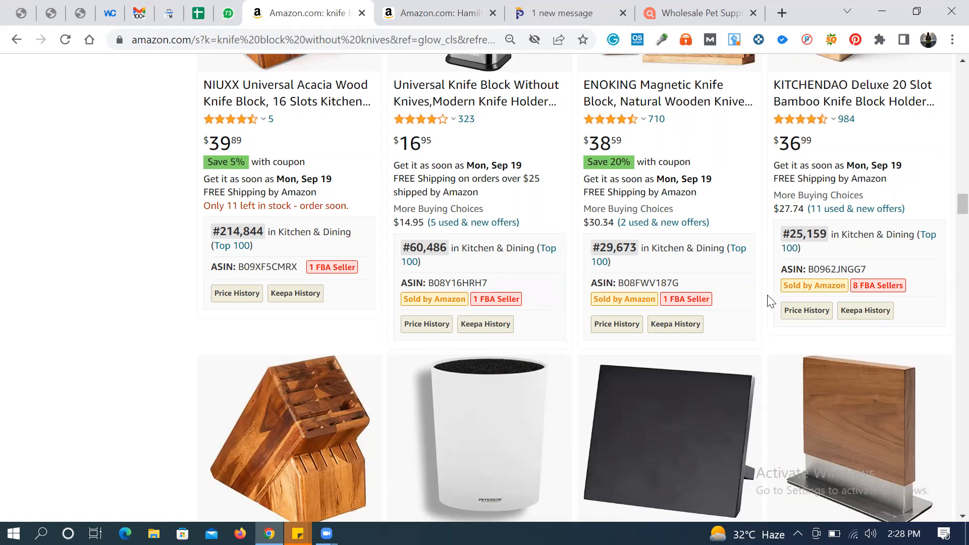
# Step: Open the KITCHENDAO Deluxe 20 Slot Bamboo Knife Block in a new tab and place that tab beside the search results
pyautogui.rightClick(865, 101)
pyautogui.click(874, 109)
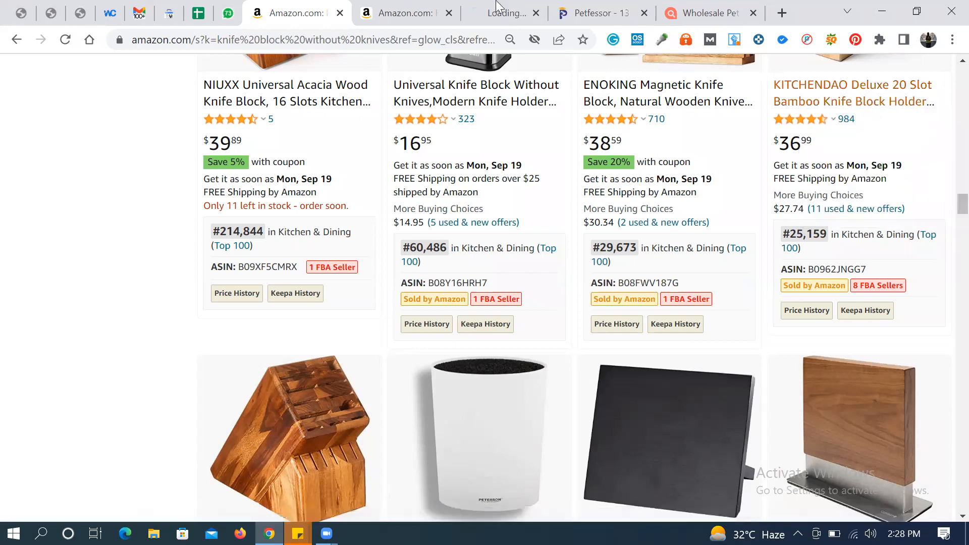
pyautogui.moveTo(487, 11); pyautogui.dragTo(399, 4)
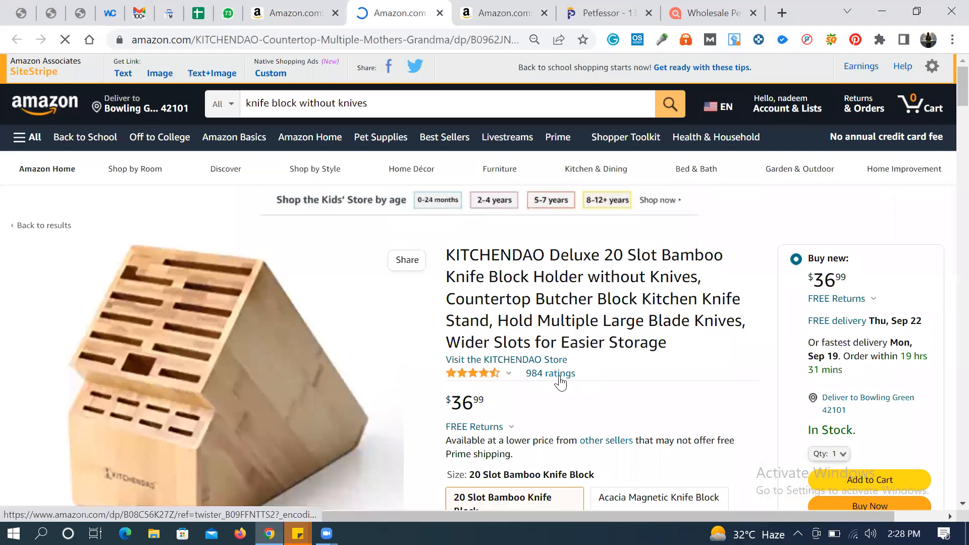
# Step: Look through the KITCHENDAO knife block page, from its product details and bundle offers to the brand and description sections
pyautogui.scroll(-8, 560, 383)
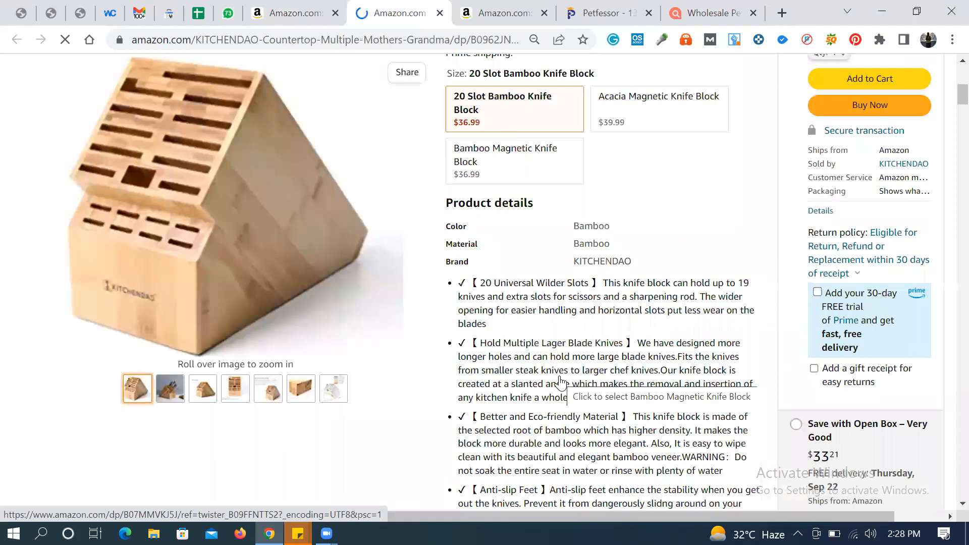
pyautogui.scroll(-7, 560, 383)
pyautogui.scroll(-8, 560, 382)
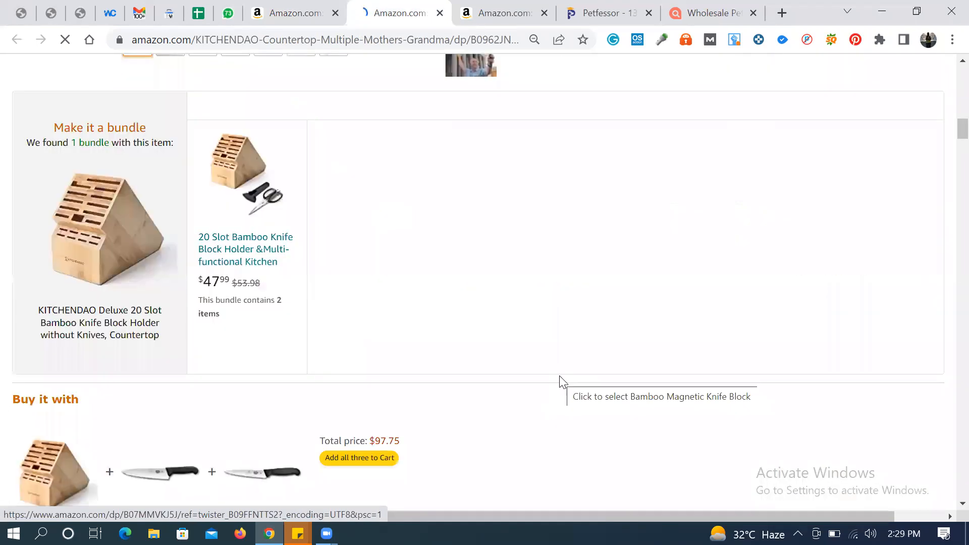
pyautogui.scroll(-4, 563, 382)
pyautogui.scroll(-2, 563, 382)
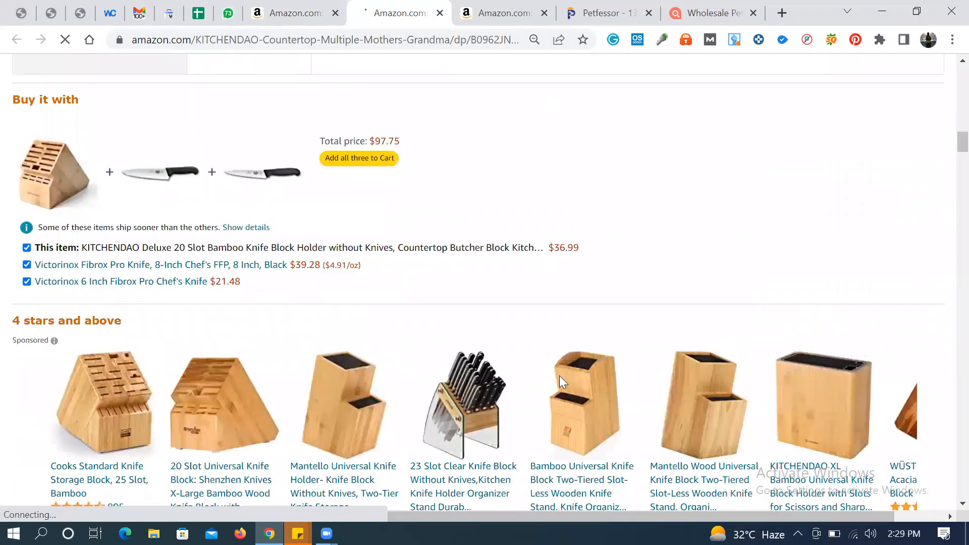
pyautogui.scroll(8, 559, 377)
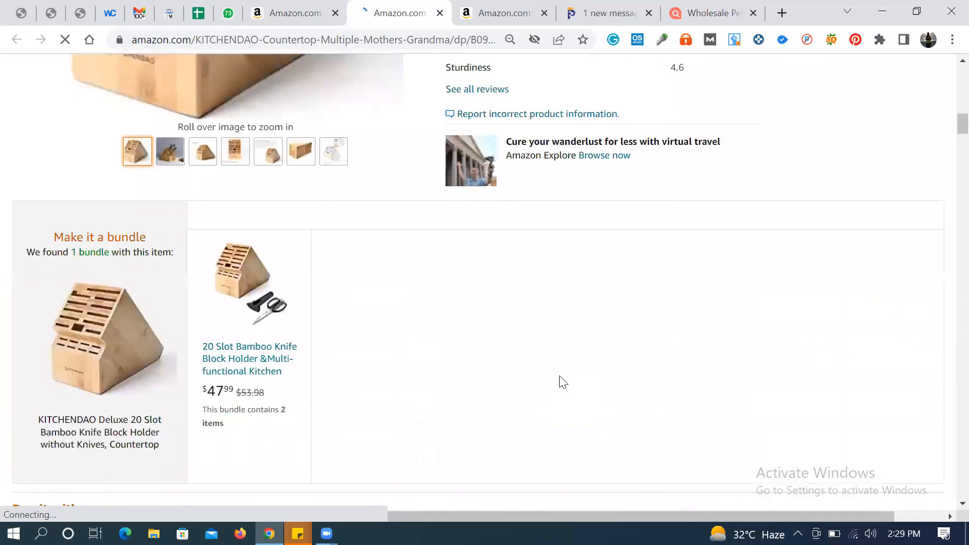
pyautogui.scroll(-4, 563, 382)
pyautogui.scroll(-4, 563, 382)
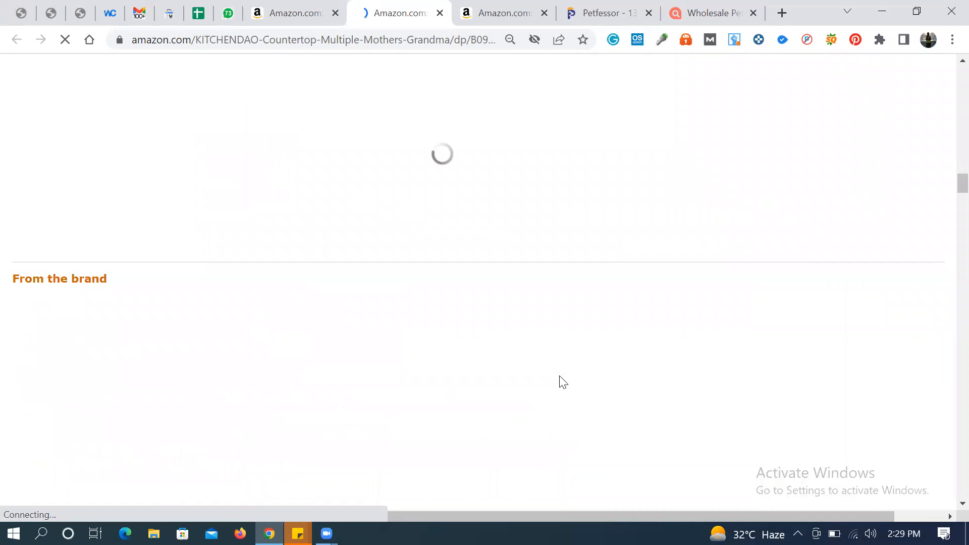
pyautogui.scroll(1, 559, 377)
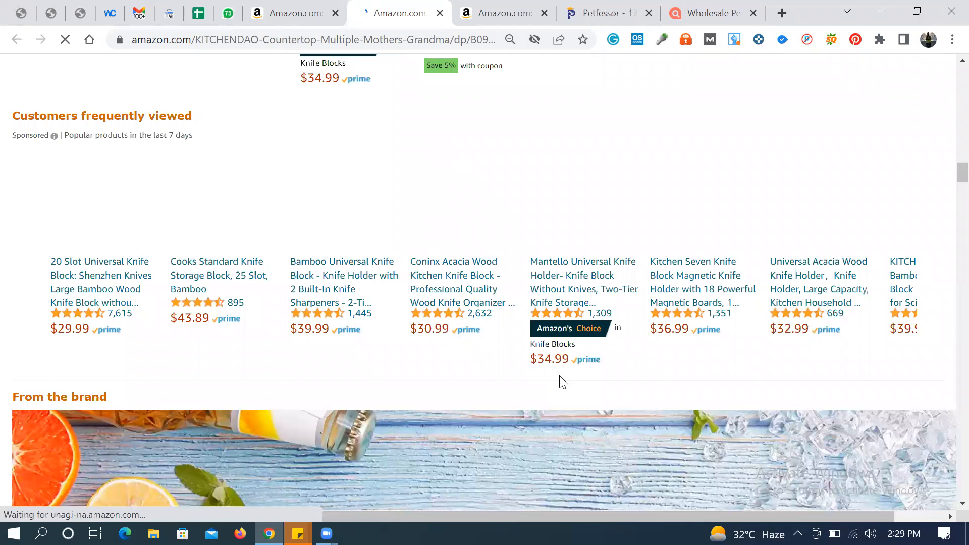
pyautogui.scroll(-10, 559, 377)
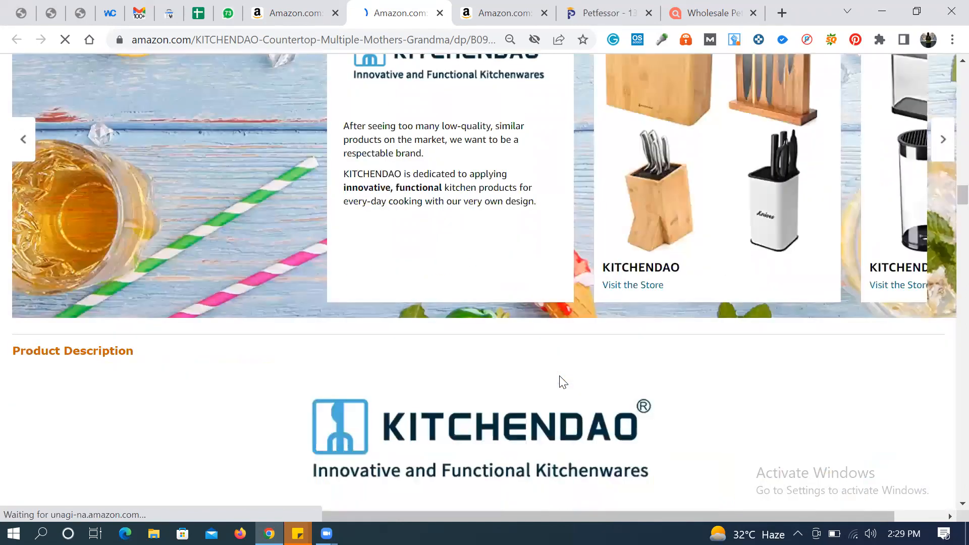
pyautogui.scroll(-7, 559, 377)
# Step: Go back to the Keepa price history graph beneath the product images and examine it
pyautogui.scroll(10, 559, 377)
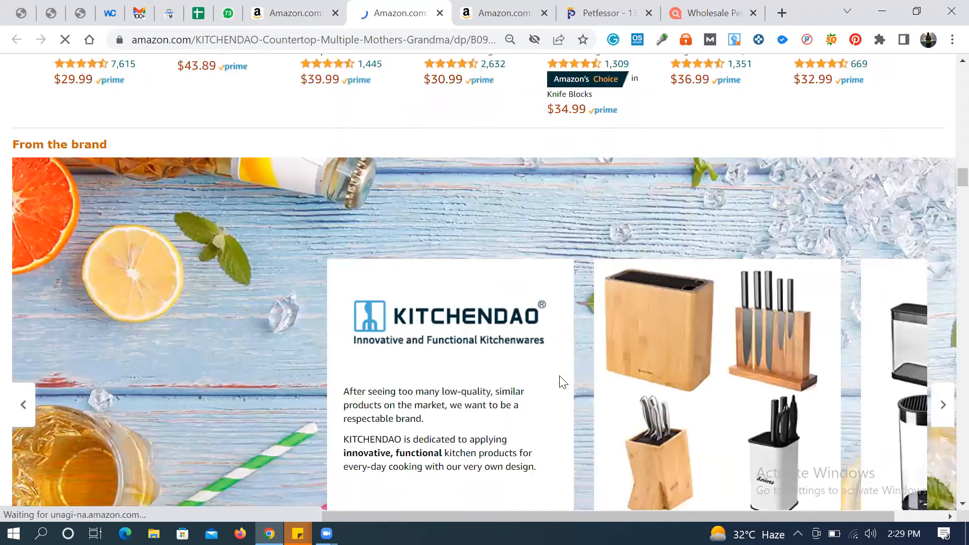
pyautogui.scroll(5, 560, 382)
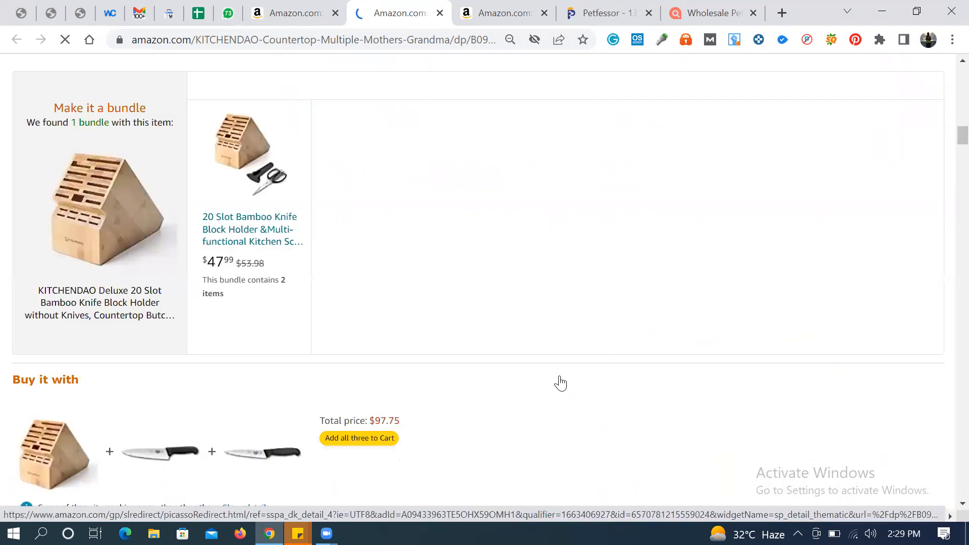
pyautogui.scroll(4, 563, 382)
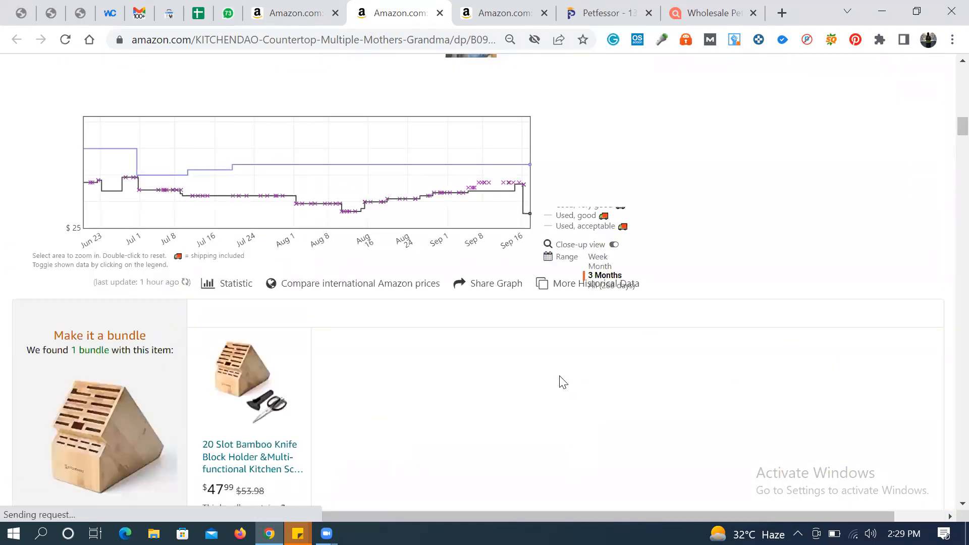
pyautogui.scroll(3, 563, 382)
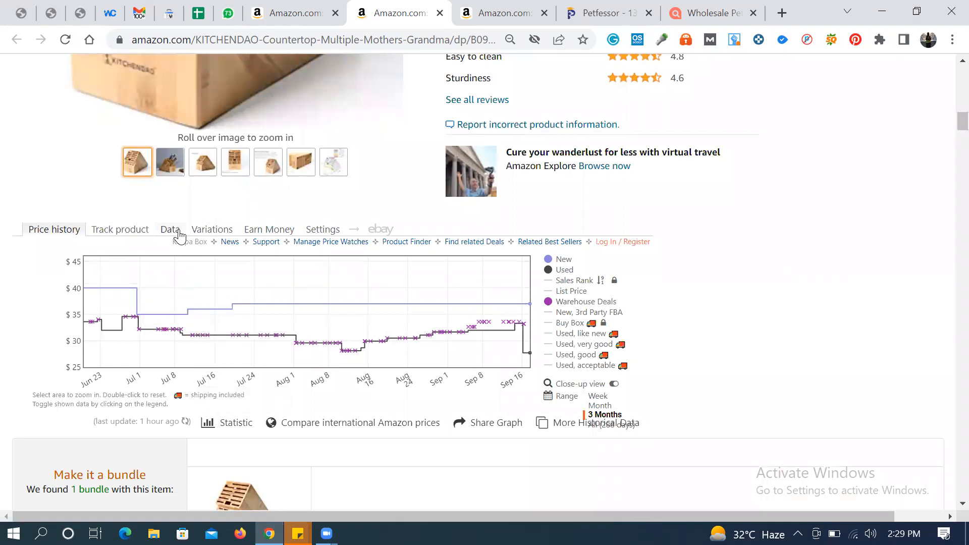
# Step: Open the Keepa login form and enter the account's username
pyautogui.click(607, 242)
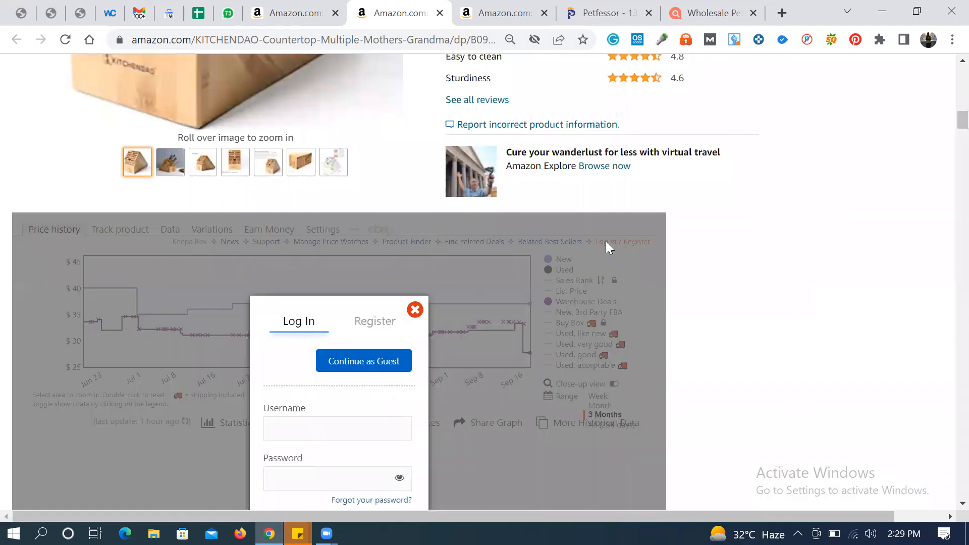
pyautogui.click(339, 432)
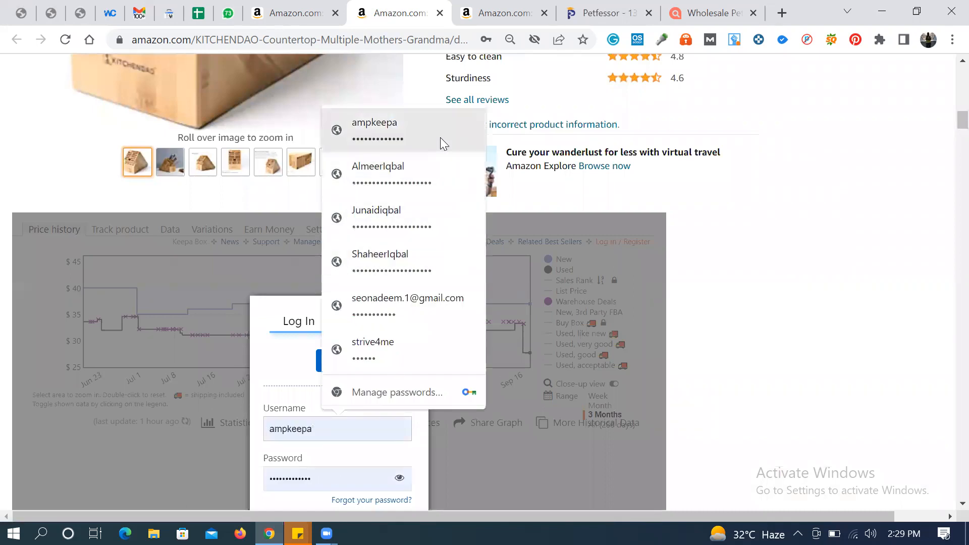
pyautogui.write('kamran22march')
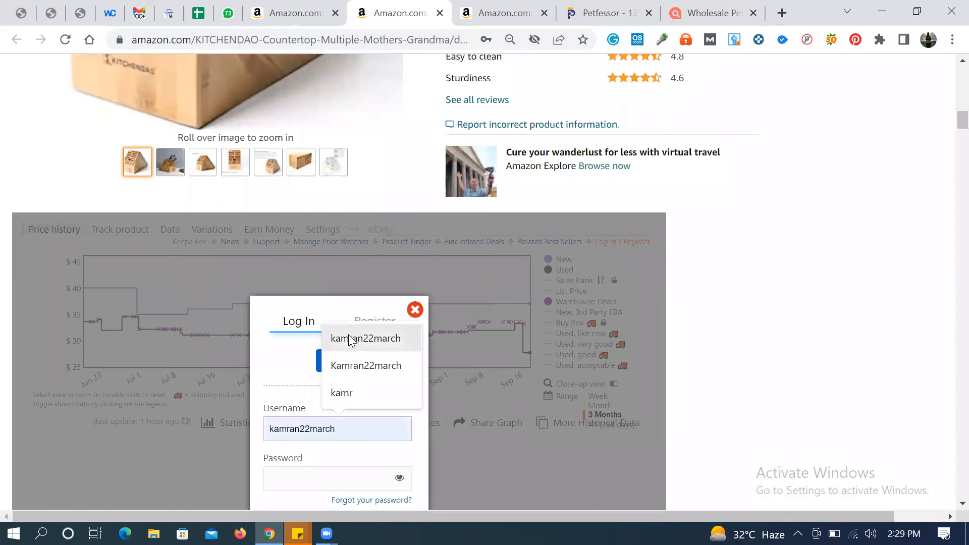
pyautogui.click(353, 339)
pyautogui.scroll(-2, 349, 462)
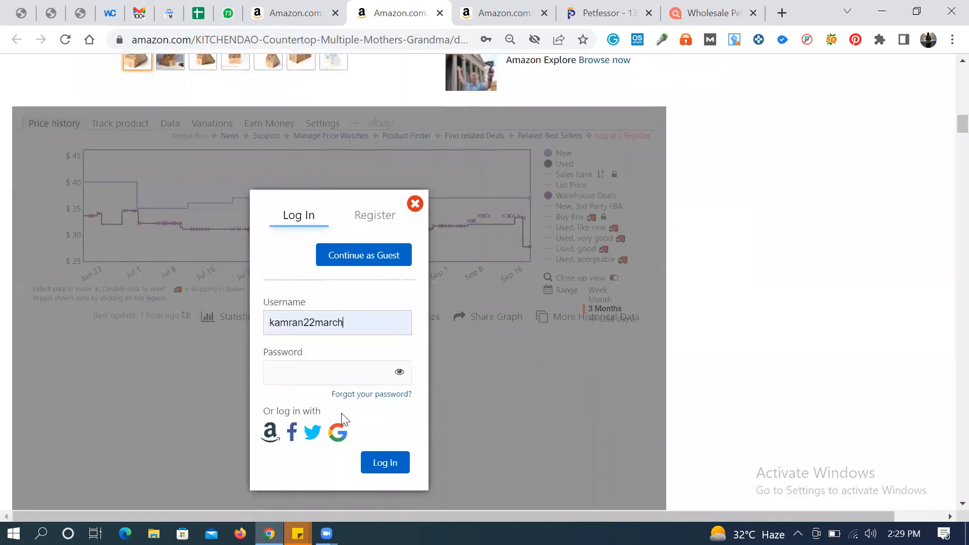
# Step: Enter the account password and log in to Keepa
pyautogui.click(341, 375)
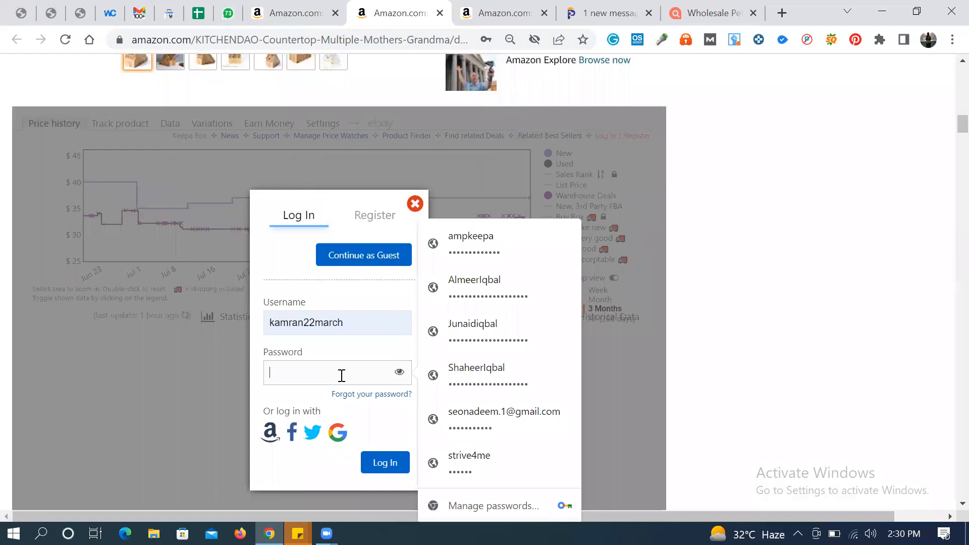
pyautogui.write('k')
pyautogui.write('••••••')
pyautogui.write('•')
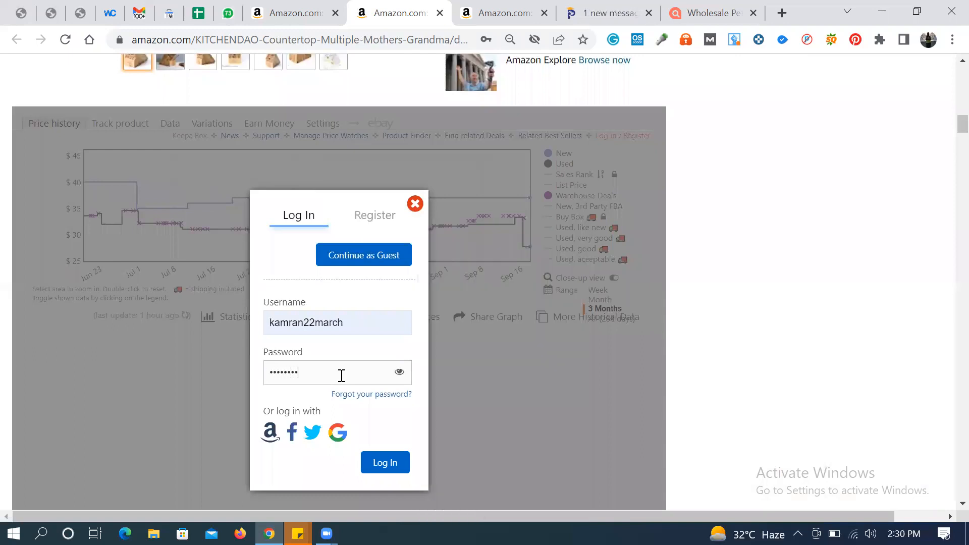
pyautogui.write('••••')
pyautogui.press('Return')
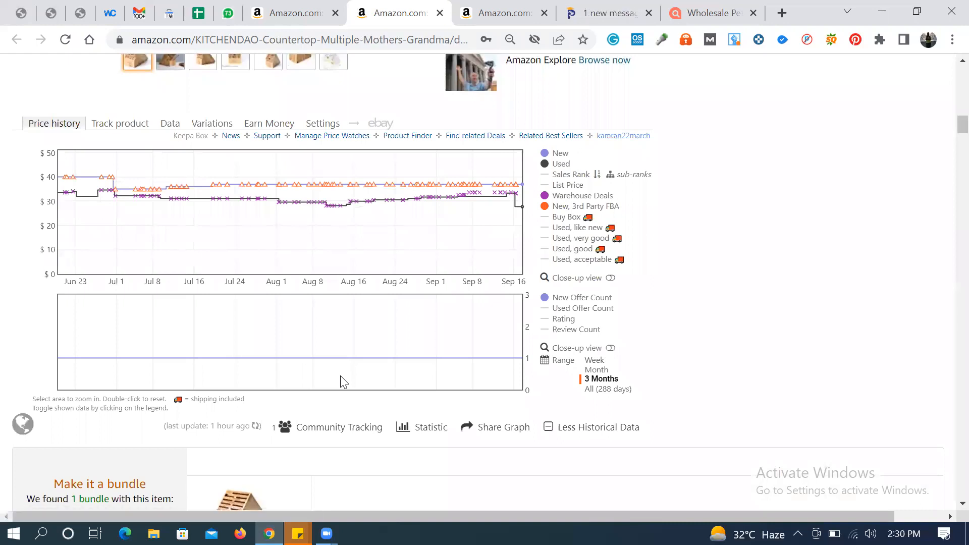
# Step: Review the knife block's product details and customer ratings above the graph, and return to the Keepa price history
pyautogui.scroll(6, 502, 199)
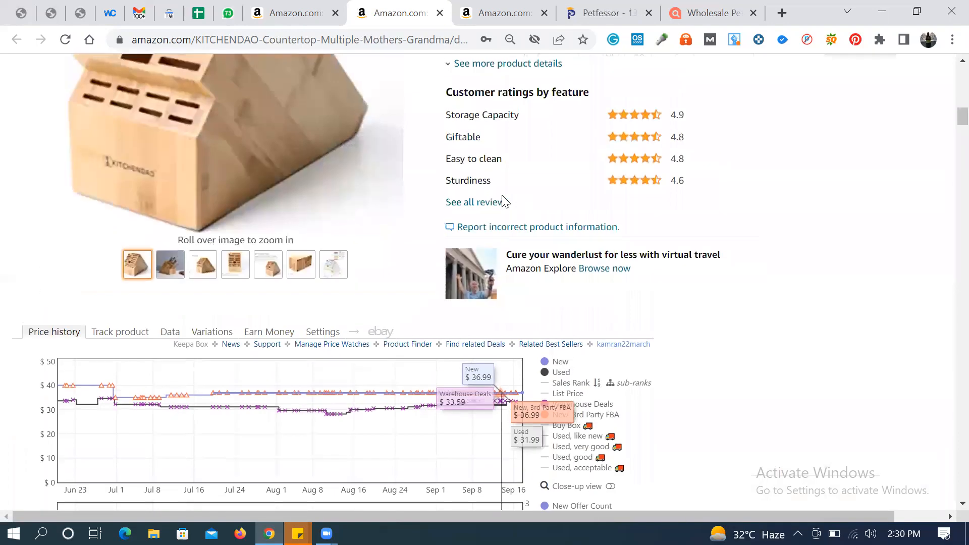
pyautogui.scroll(3, 502, 198)
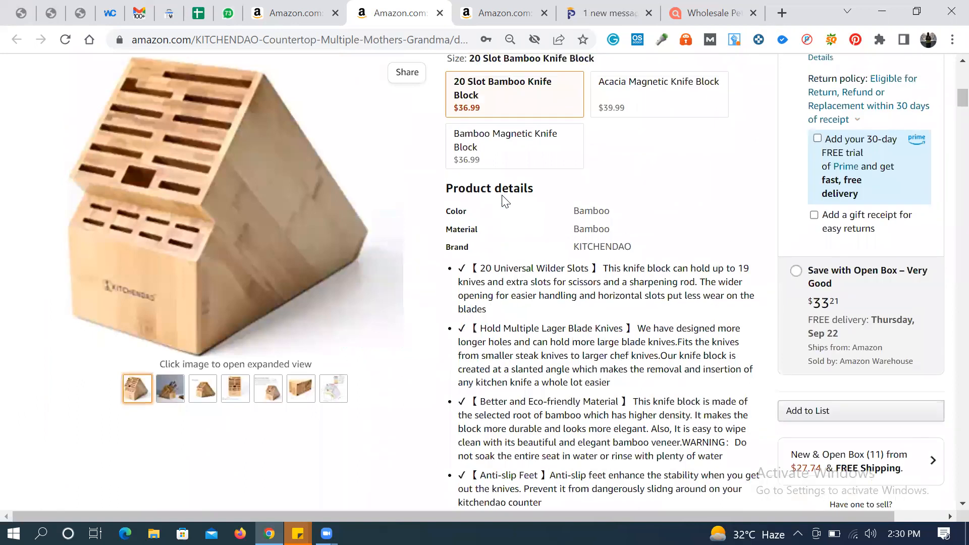
pyautogui.scroll(-4, 656, 152)
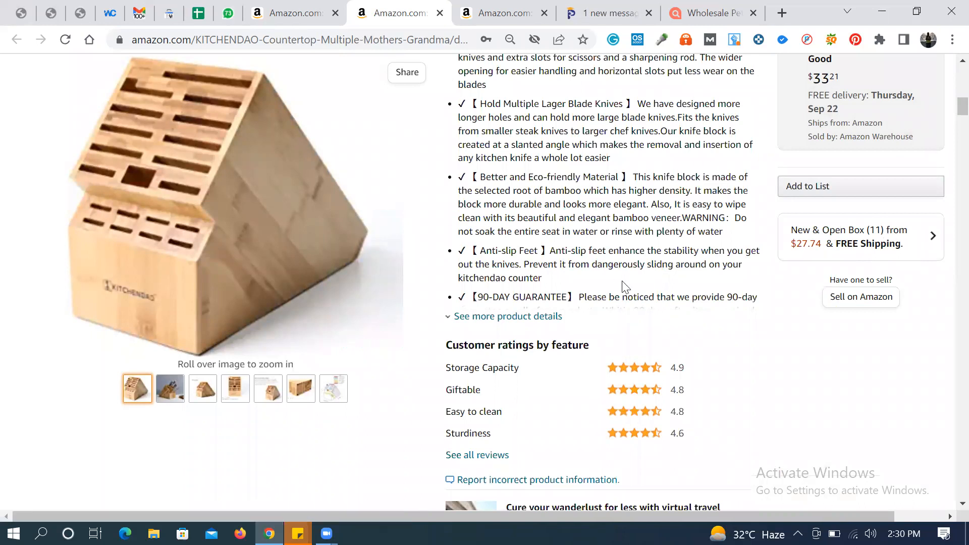
pyautogui.scroll(-6, 622, 282)
pyautogui.scroll(-3, 621, 280)
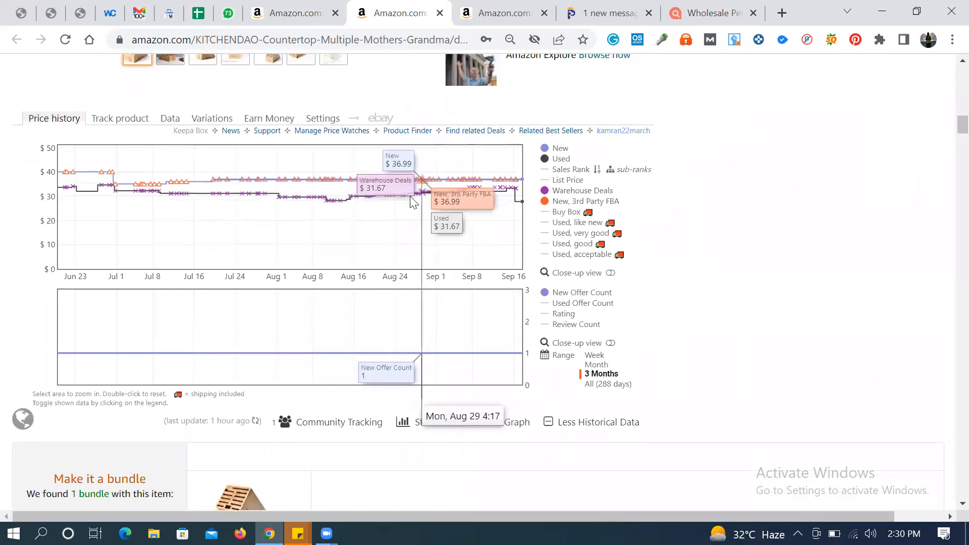
# Step: Open the Offers section of the Keepa product data and bring its offers table into view
pyautogui.click(170, 119)
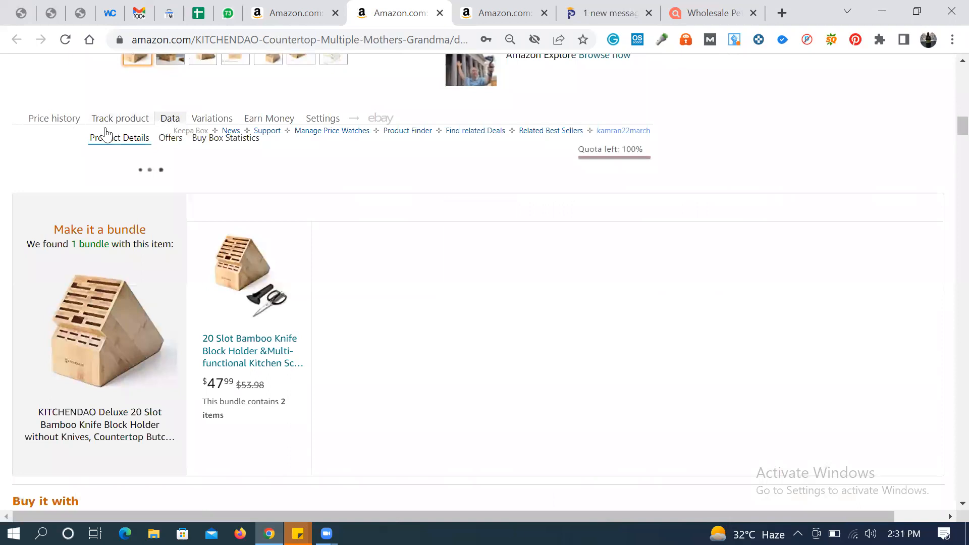
pyautogui.click(168, 144)
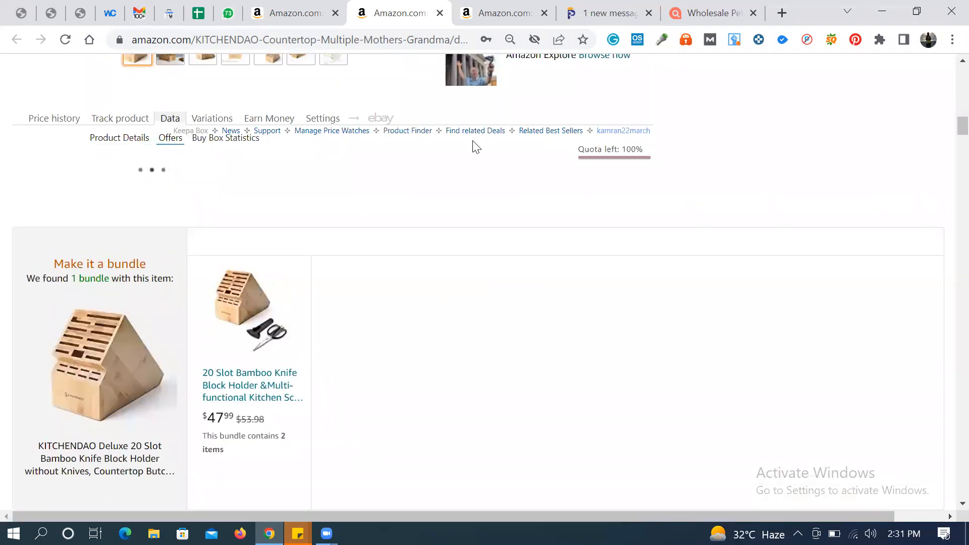
pyautogui.scroll(8, 473, 144)
pyautogui.scroll(10, 473, 145)
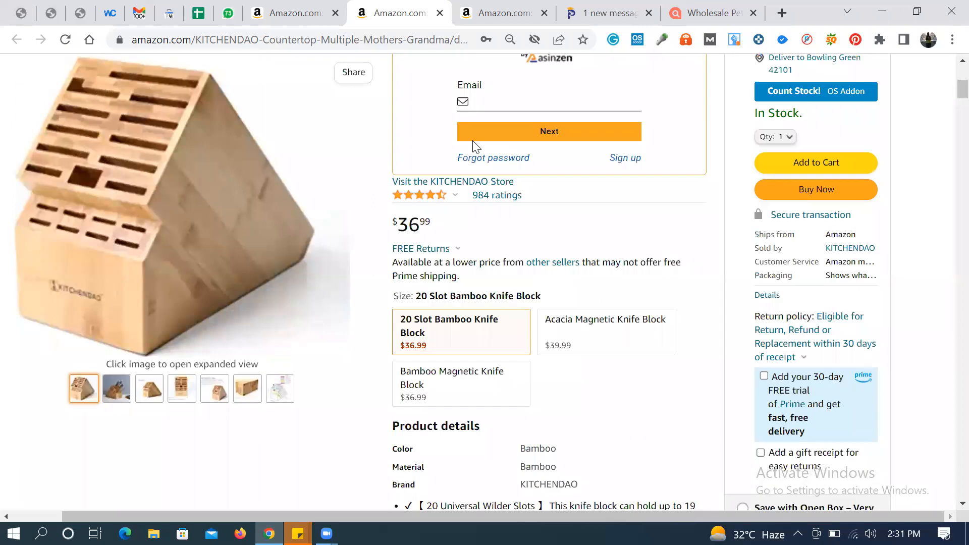
pyautogui.scroll(3, 474, 145)
pyautogui.scroll(-10, 474, 145)
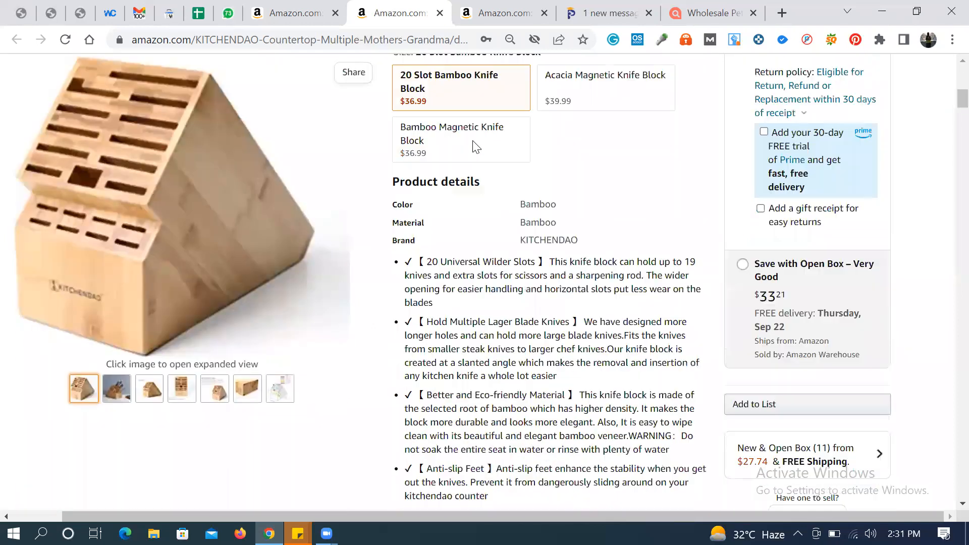
pyautogui.scroll(-6, 473, 146)
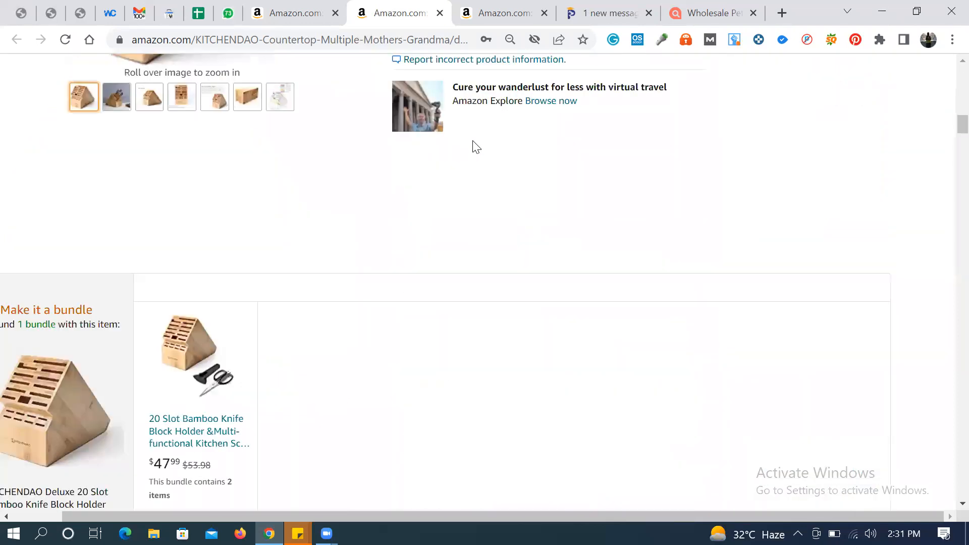
pyautogui.scroll(-3, 473, 146)
pyautogui.scroll(1, 473, 151)
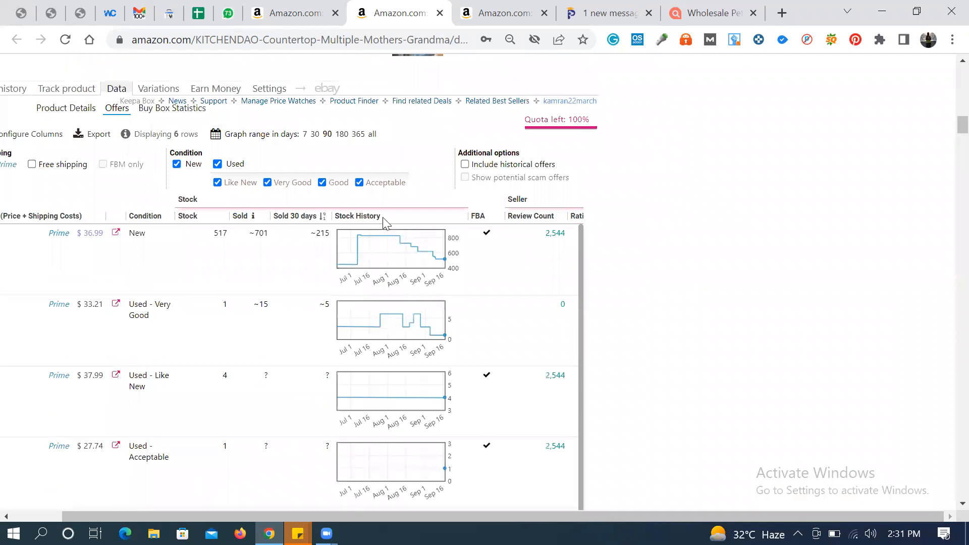
# Step: Filter the Keepa offers to Prime shipping and New condition, excluding all Used conditions
pyautogui.click(235, 173)
pyautogui.hscroll(-2, 44, 182)
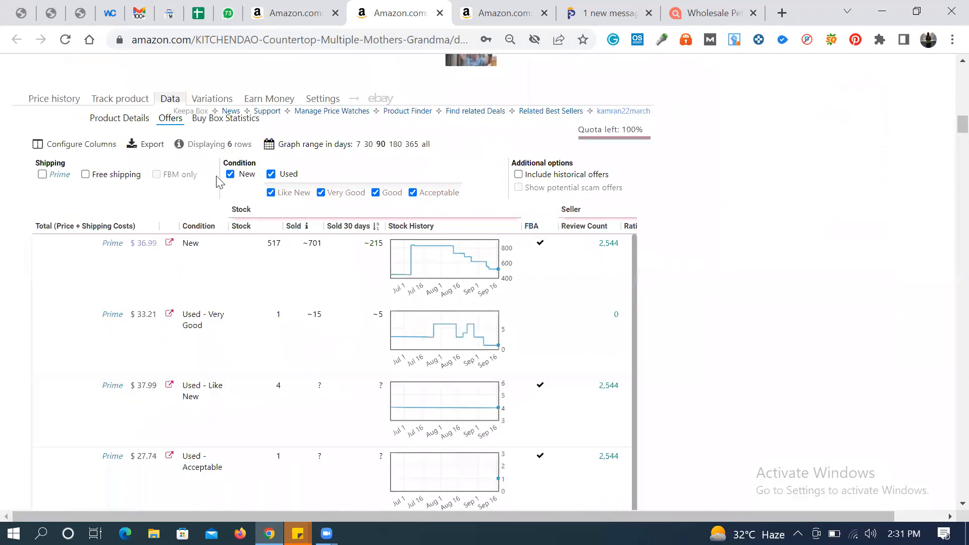
pyautogui.click(272, 175)
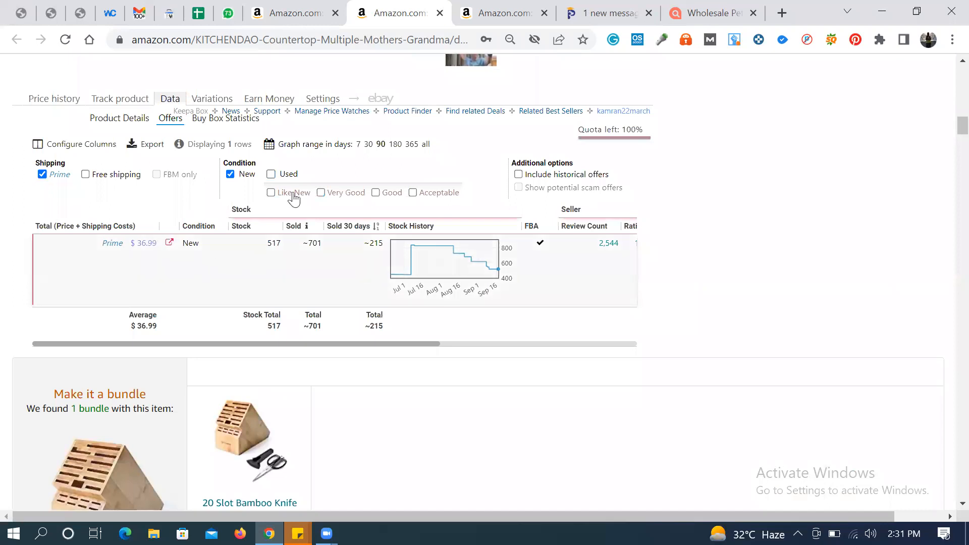
# Step: Include the Used offers again for comparison with the new one, and exclude them once more
pyautogui.click(271, 175)
pyautogui.scroll(-1, 319, 461)
pyautogui.scroll(1, 318, 462)
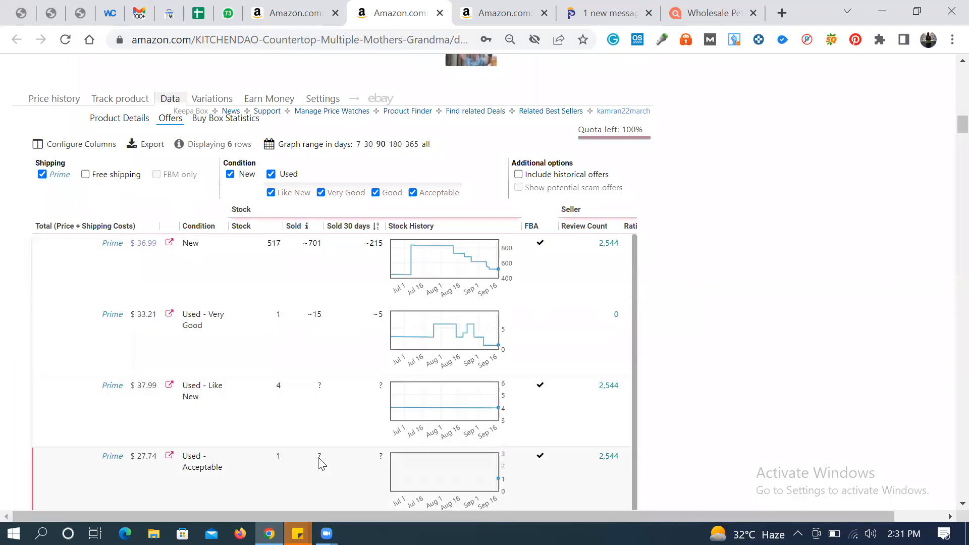
pyautogui.click(271, 175)
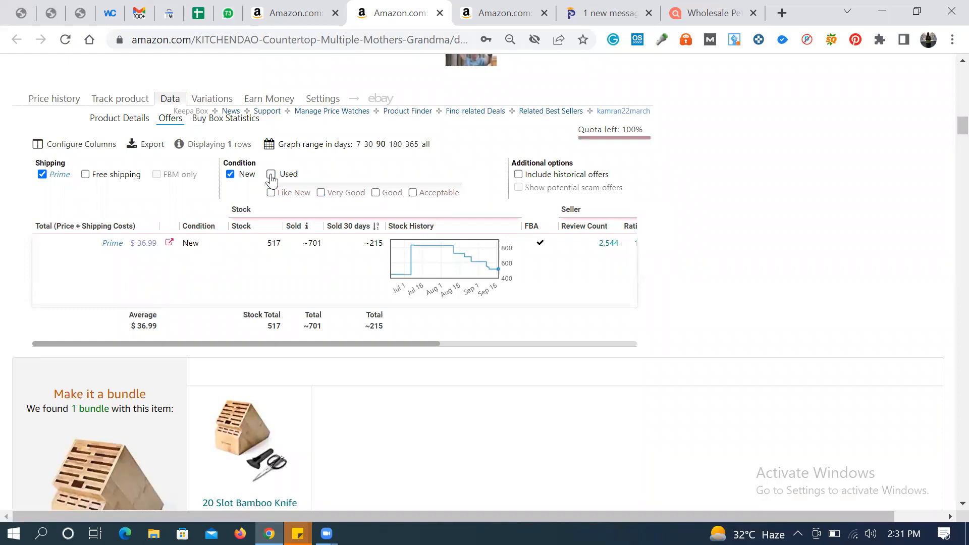
pyautogui.click(42, 175)
pyautogui.click(43, 182)
# Step: Examine the new offer's stock history, FBA status, seller review count, rating, and last seen and first seen columns
pyautogui.moveTo(202, 344)
pyautogui.mouseDown()
pyautogui.moveTo(219, 343)
pyautogui.moveTo(208, 341)
pyautogui.mouseUp()
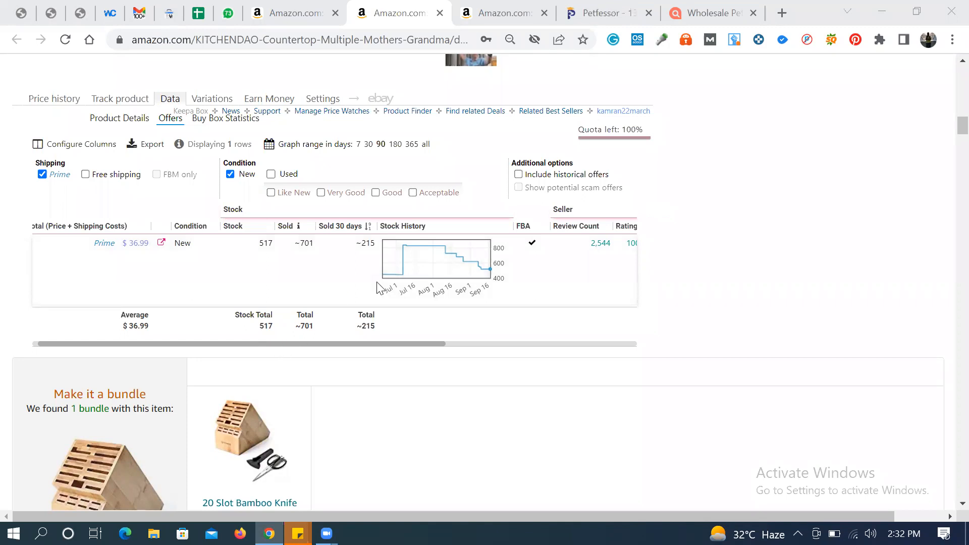
pyautogui.hscroll(5, 380, 288)
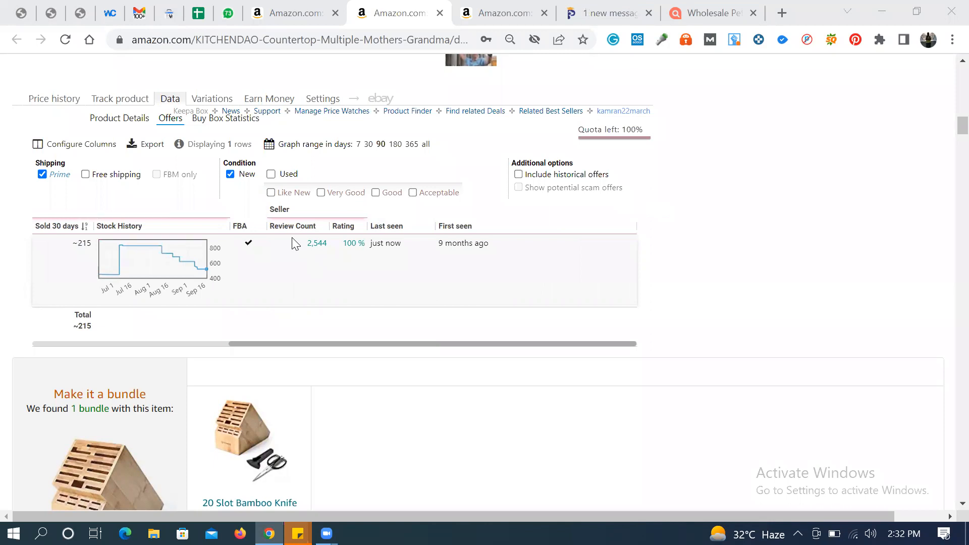
pyautogui.click(380, 265)
pyautogui.click(489, 263)
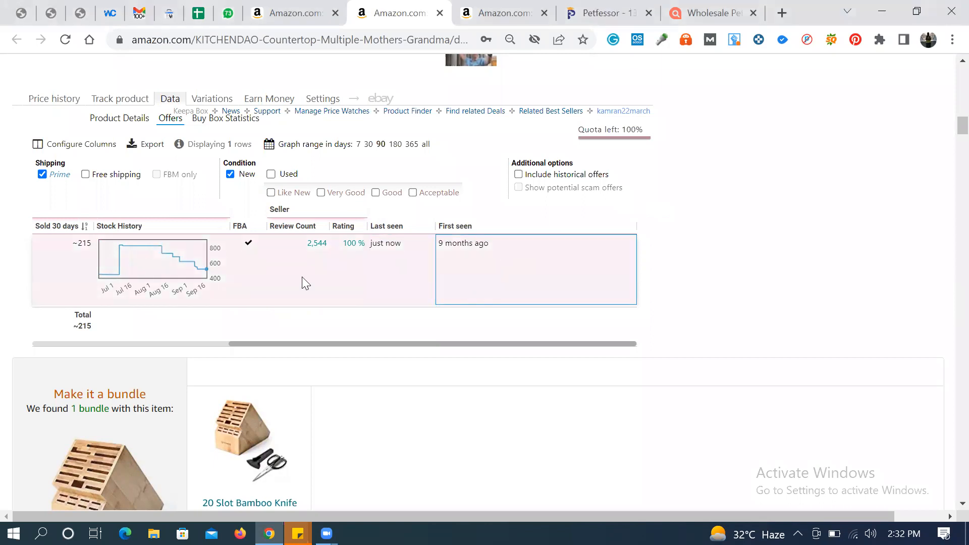
pyautogui.click(409, 237)
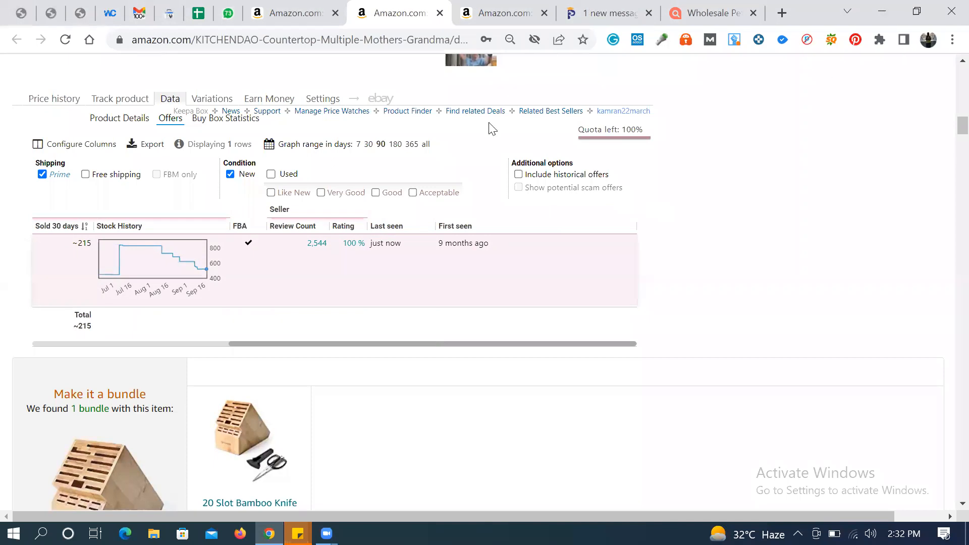
pyautogui.hscroll(1, 394, 282)
pyautogui.hscroll(-1, 390, 275)
pyautogui.moveTo(368, 343); pyautogui.dragTo(418, 351)
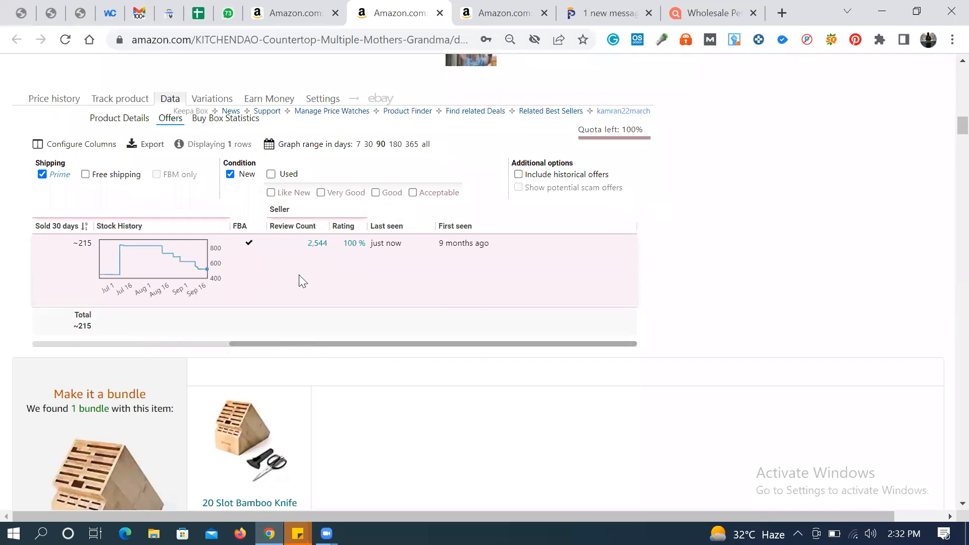
# Step: Check the price and seller details at the start of the product page, and review the new offer's sales and seller columns in Keepa
pyautogui.scroll(10, 707, 151)
pyautogui.scroll(-2, 712, 153)
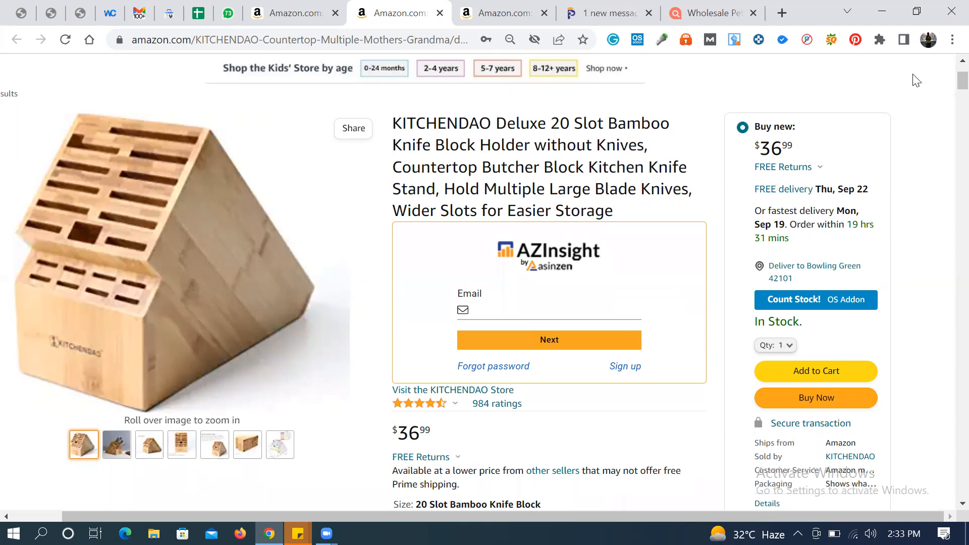
pyautogui.scroll(-3, 656, 266)
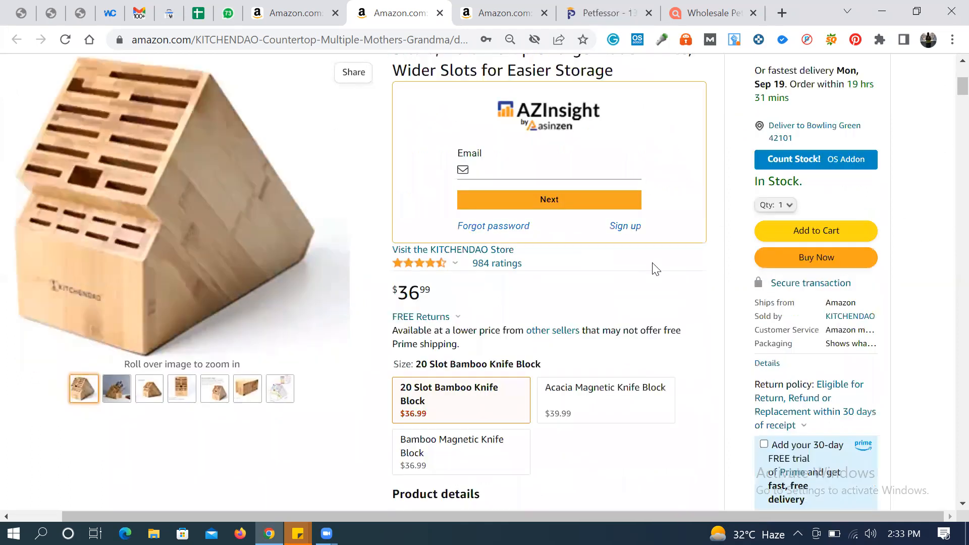
pyautogui.scroll(-1, 656, 268)
pyautogui.scroll(-10, 656, 268)
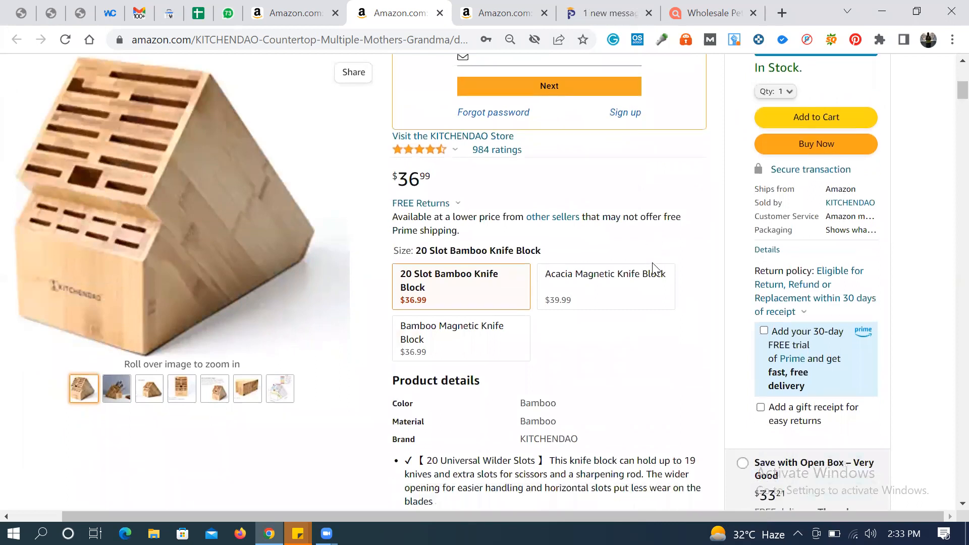
pyautogui.scroll(-3, 654, 269)
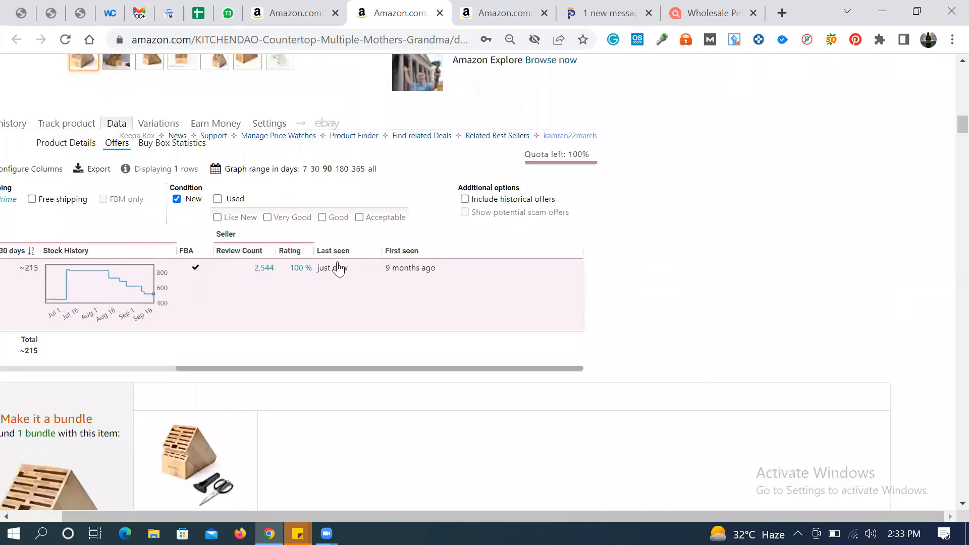
pyautogui.moveTo(482, 368); pyautogui.dragTo(363, 376)
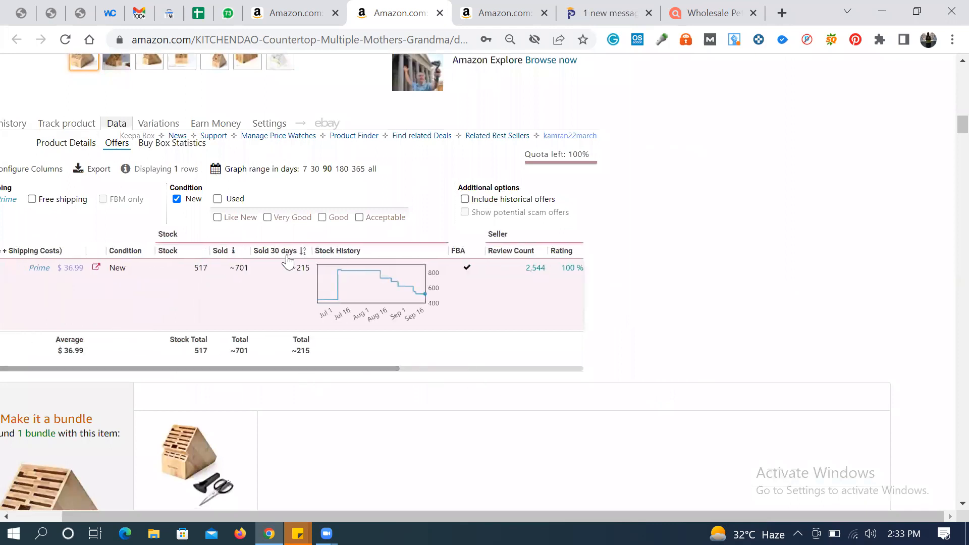
pyautogui.click(542, 269)
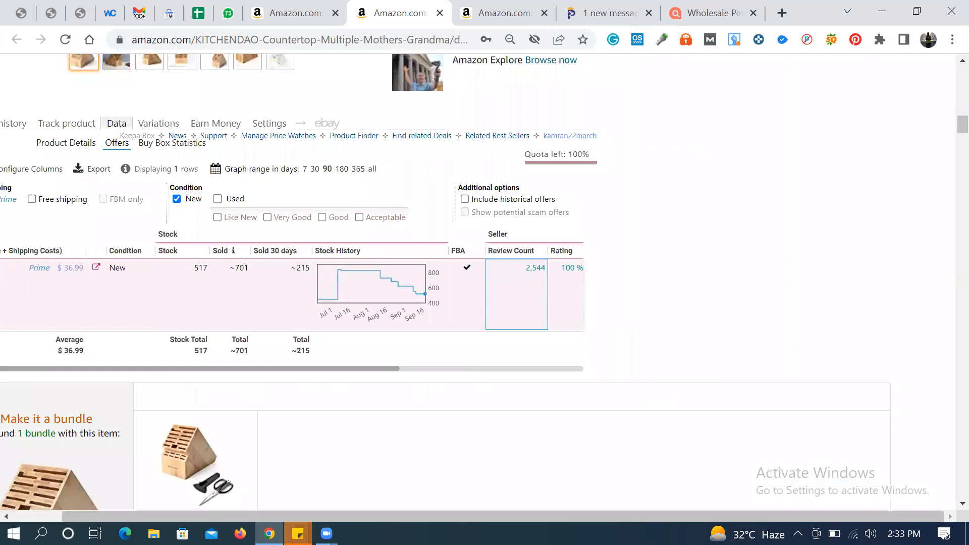
# Step: Switch Keepa back to the price history graph and set its range to All
pyautogui.moveTo(100, 516); pyautogui.dragTo(47, 516)
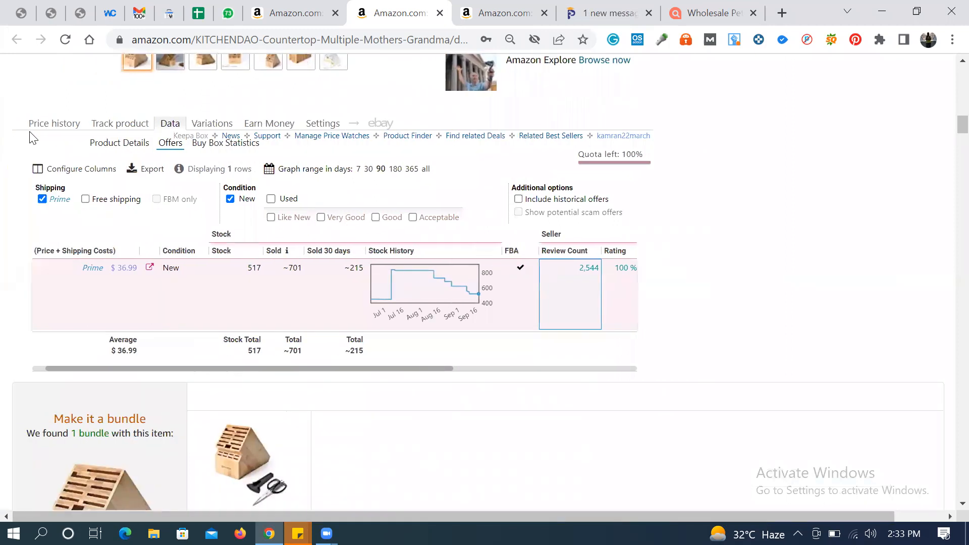
pyautogui.click(50, 125)
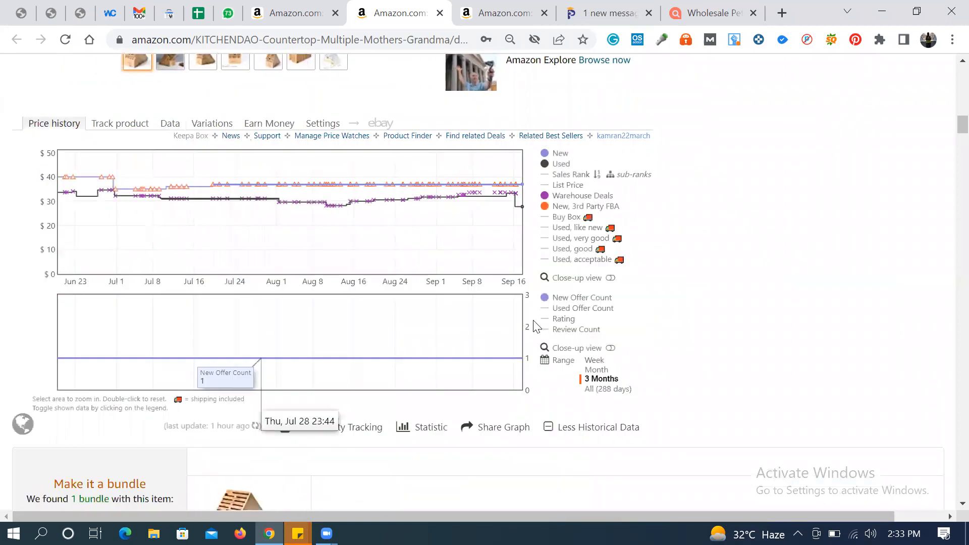
pyautogui.click(608, 389)
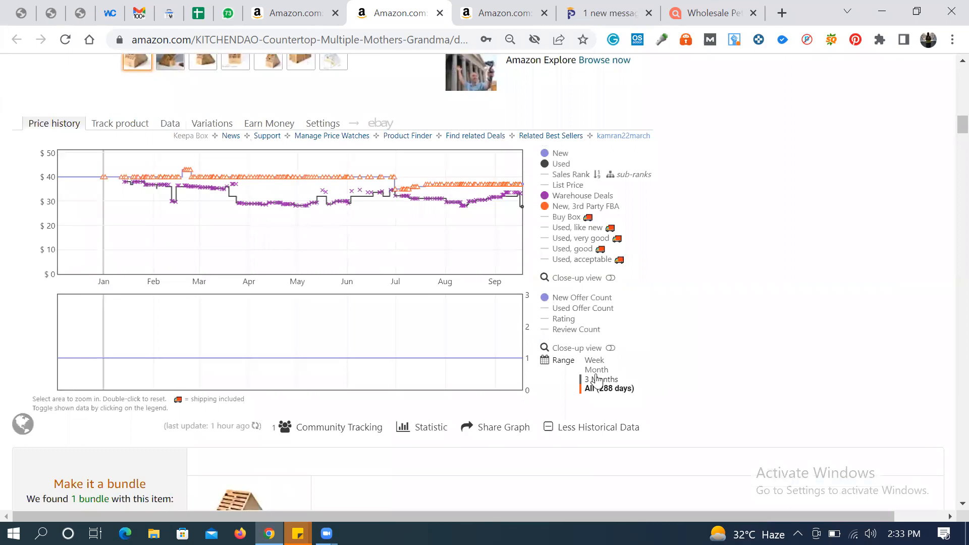
# Step: Switch Keepa to its offer data and back to the price history graph, and view the price and sales rank statistics
pyautogui.click(170, 124)
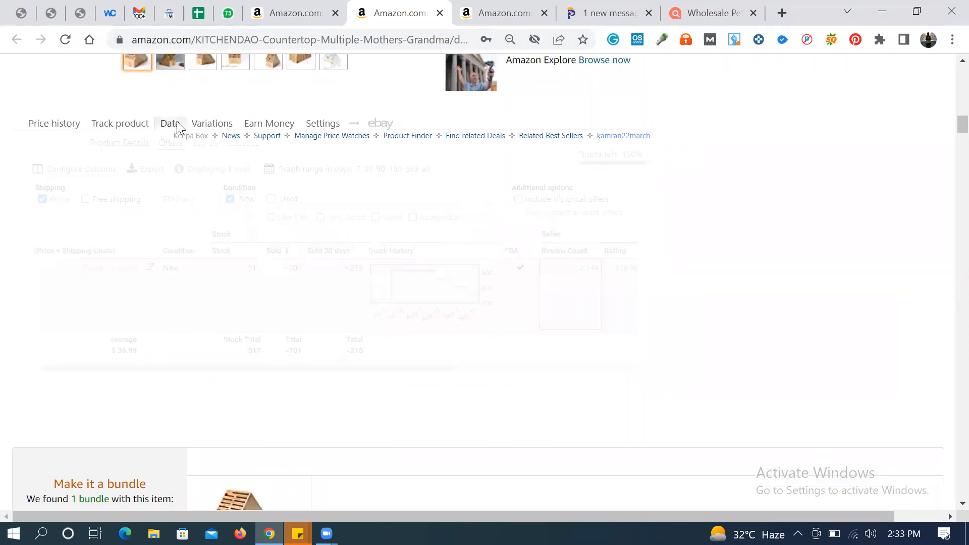
pyautogui.click(41, 129)
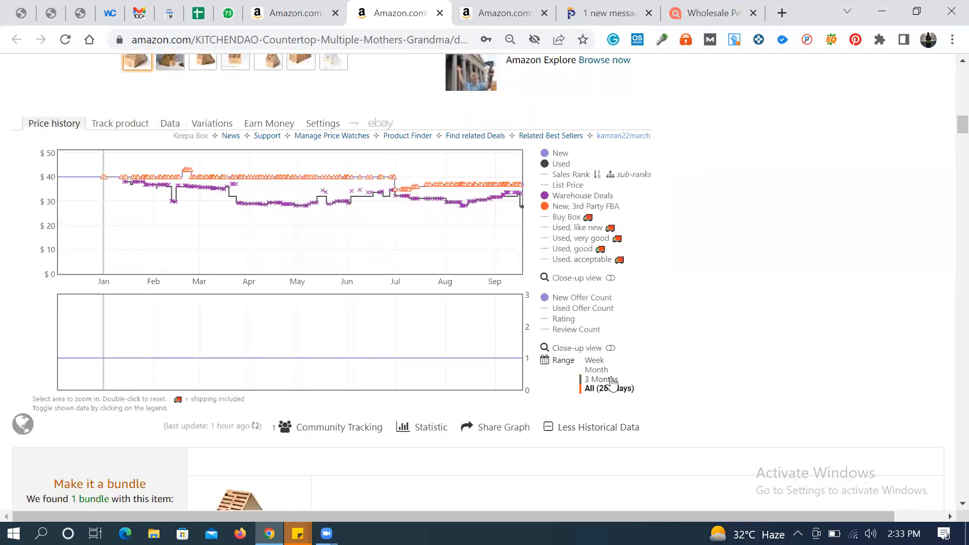
pyautogui.moveTo(430, 427)
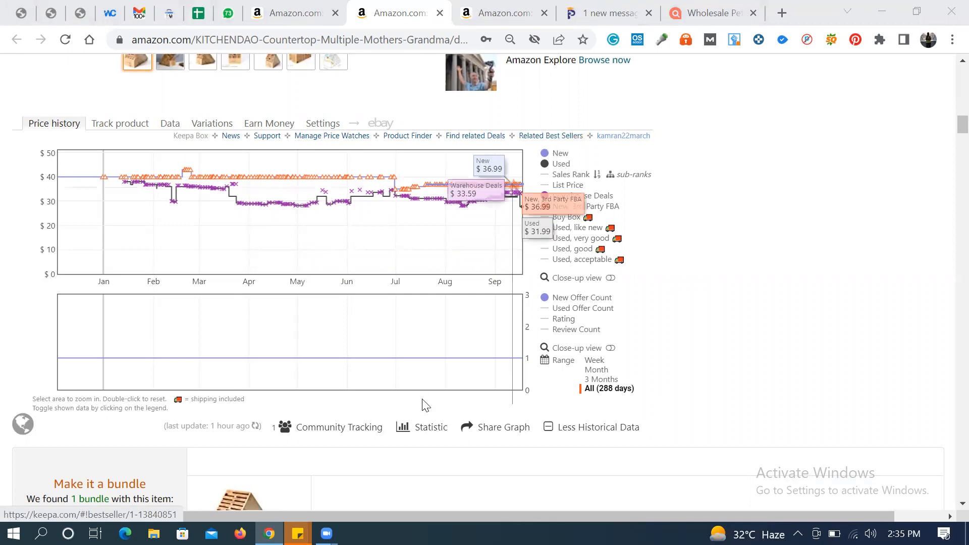
pyautogui.moveTo(427, 428)
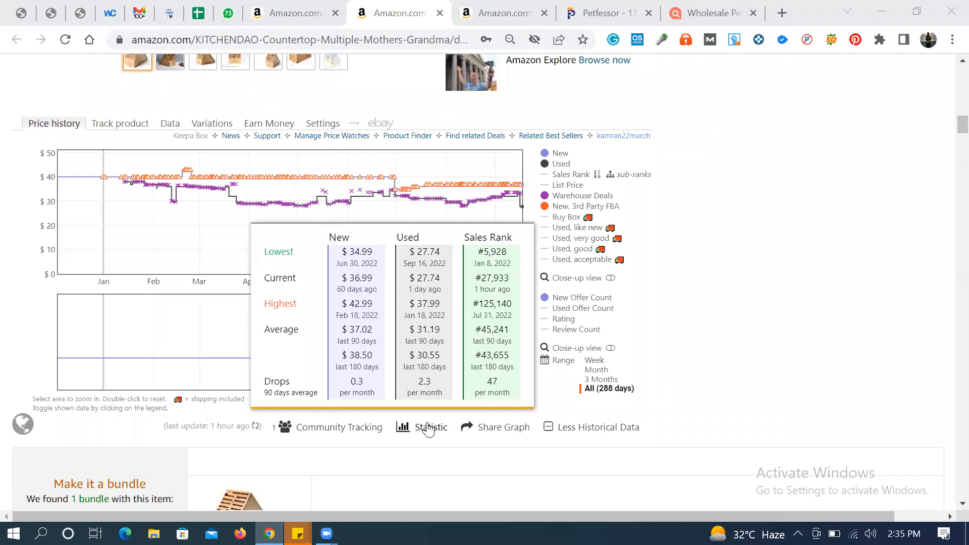
# Step: Look over the knife block's product details and price, and open the KITCHENDAO brand store in a new browser tab
pyautogui.scroll(6, 542, 165)
pyautogui.scroll(3, 541, 165)
pyautogui.scroll(-2, 542, 166)
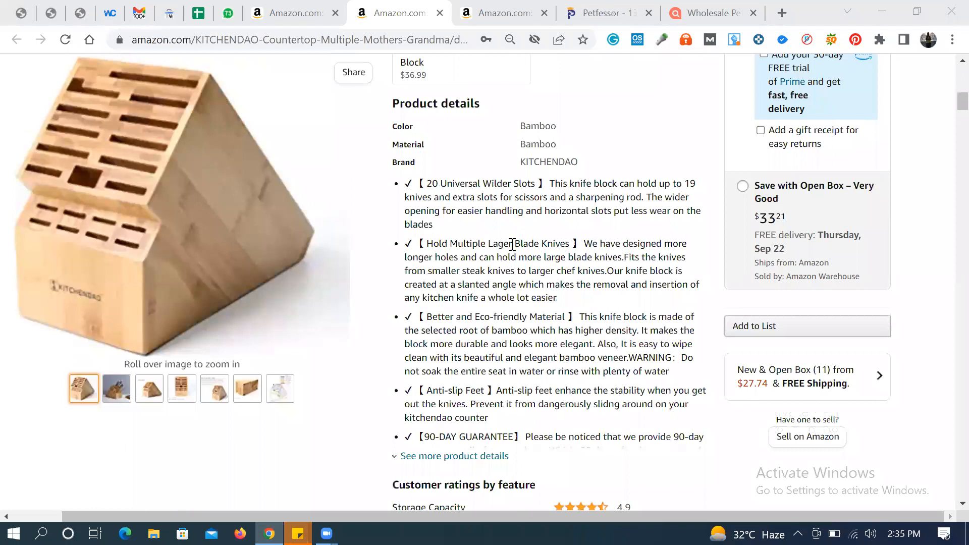
pyautogui.scroll(-2, 512, 245)
pyautogui.scroll(-2, 512, 245)
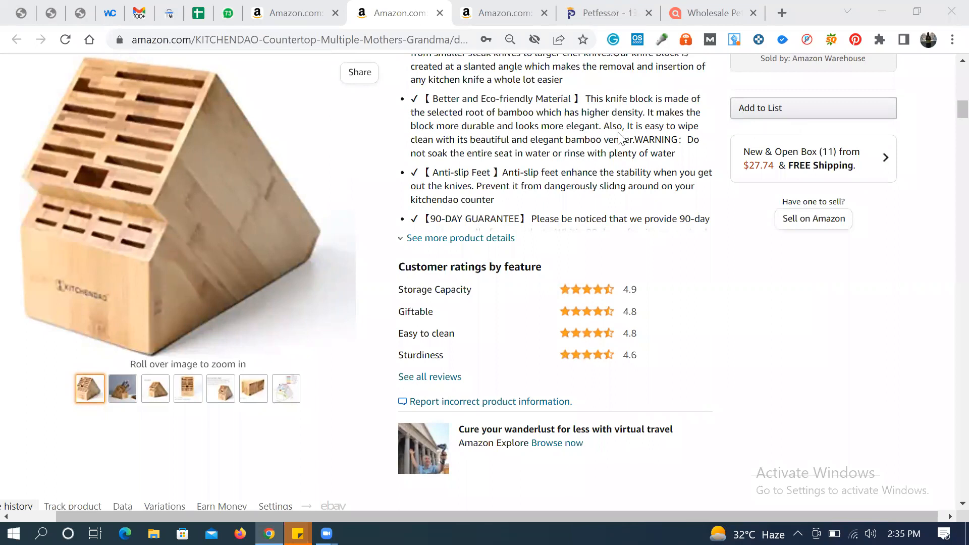
pyautogui.scroll(3, 621, 138)
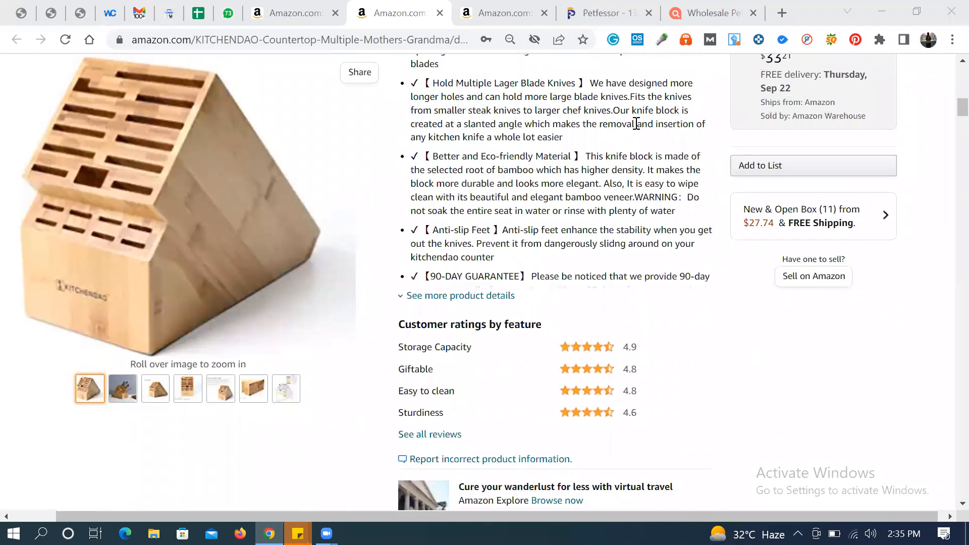
pyautogui.scroll(7, 637, 123)
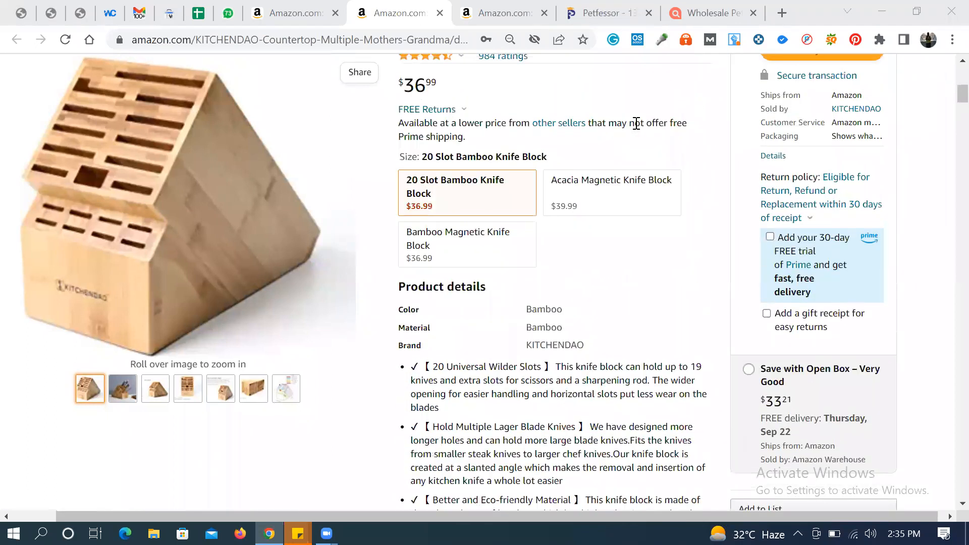
pyautogui.scroll(2, 636, 123)
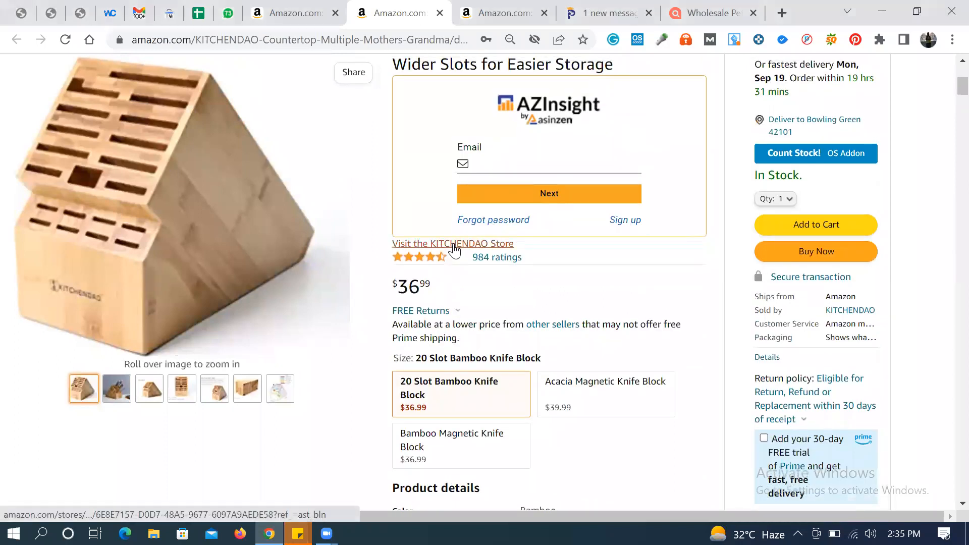
pyautogui.rightClick(454, 247)
pyautogui.click(534, 257)
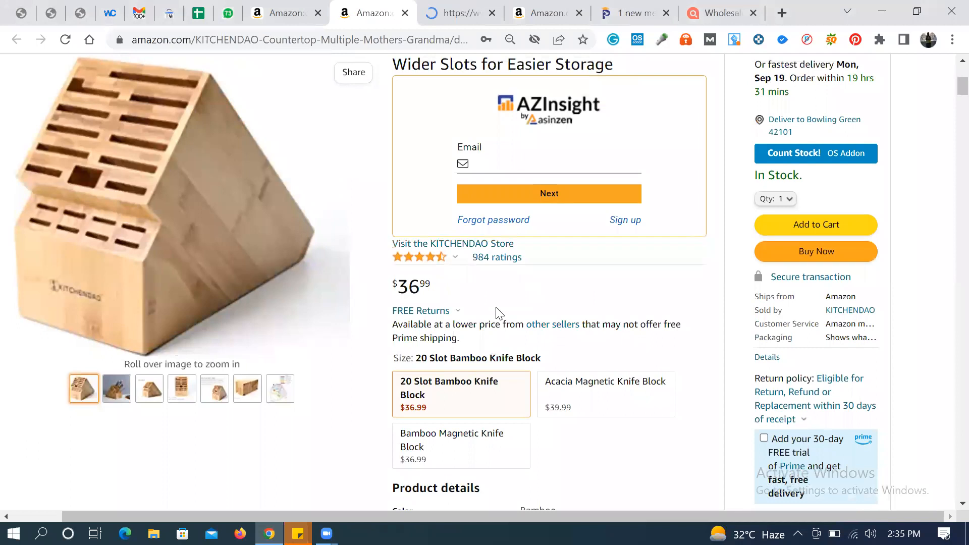
# Step: Show the Keepa offer data for the knife block and examine its stock history, seller rating, last seen and first seen columns
pyautogui.scroll(-3, 529, 325)
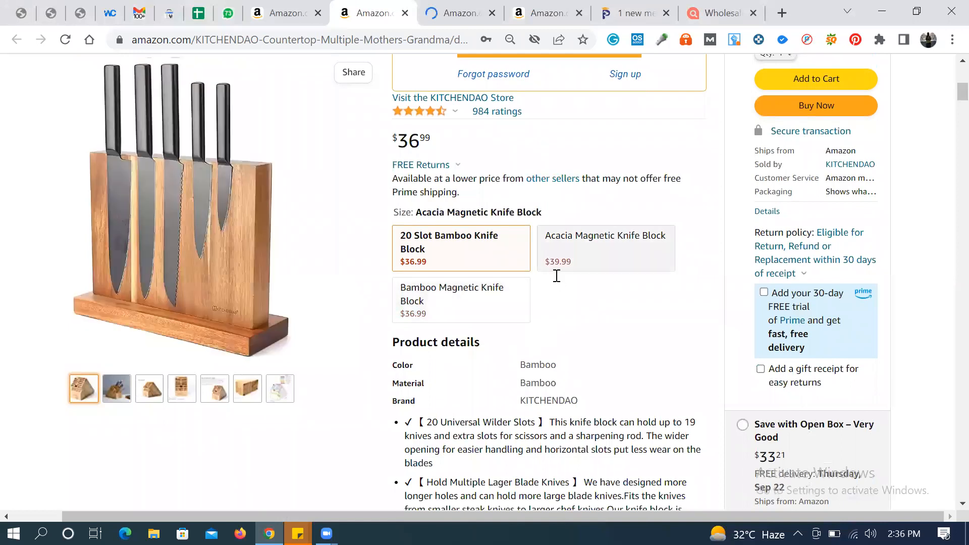
pyautogui.scroll(-5, 557, 278)
pyautogui.scroll(-5, 557, 276)
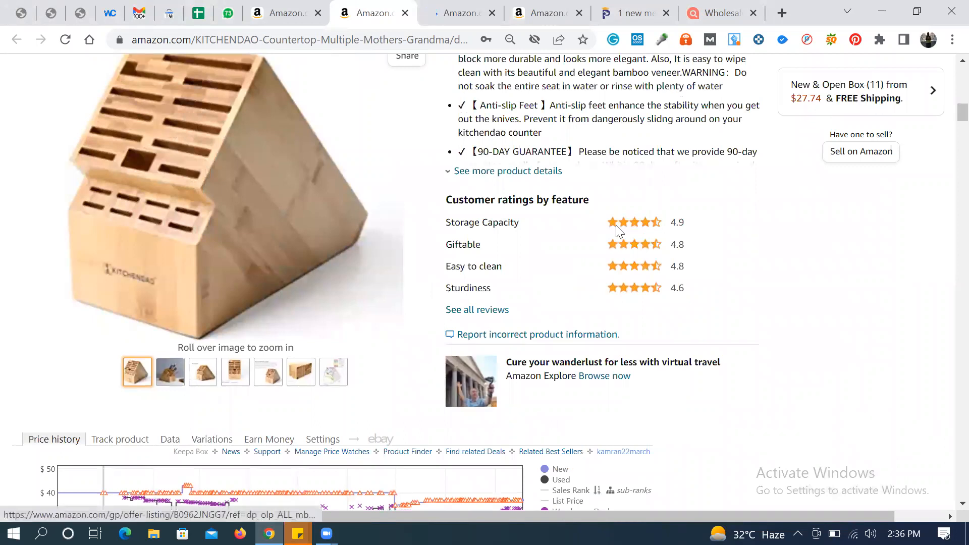
pyautogui.scroll(-3, 602, 238)
pyautogui.click(168, 296)
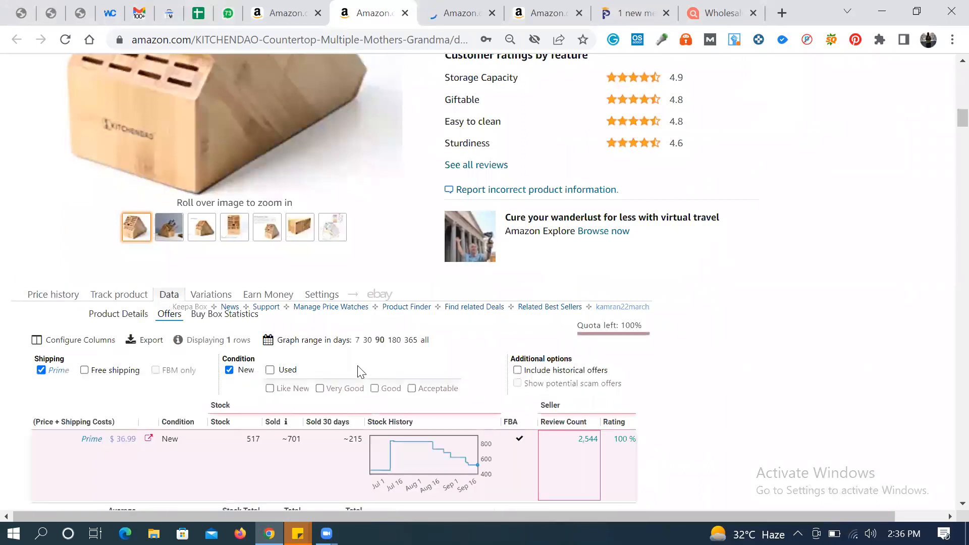
pyautogui.scroll(-3, 359, 372)
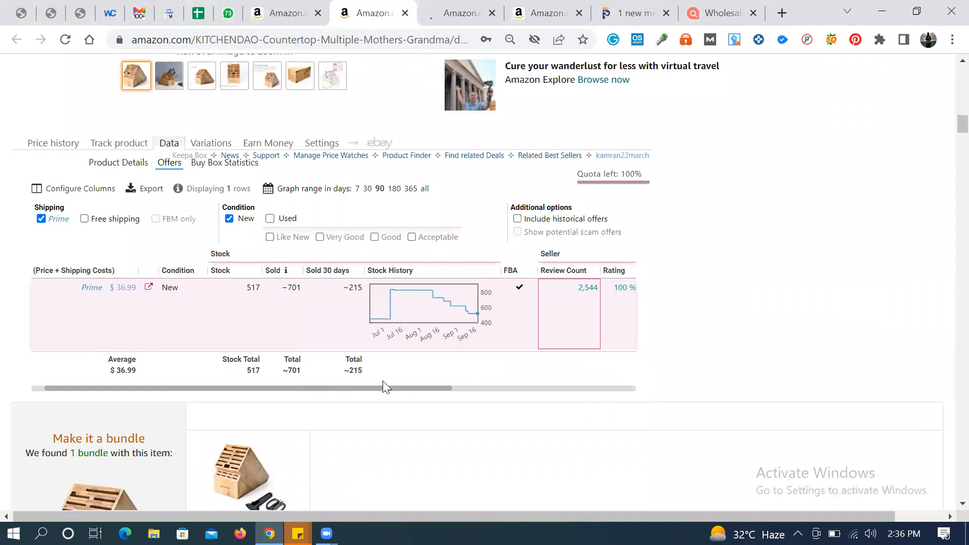
pyautogui.click(480, 388)
pyautogui.hscroll(5, 346, 376)
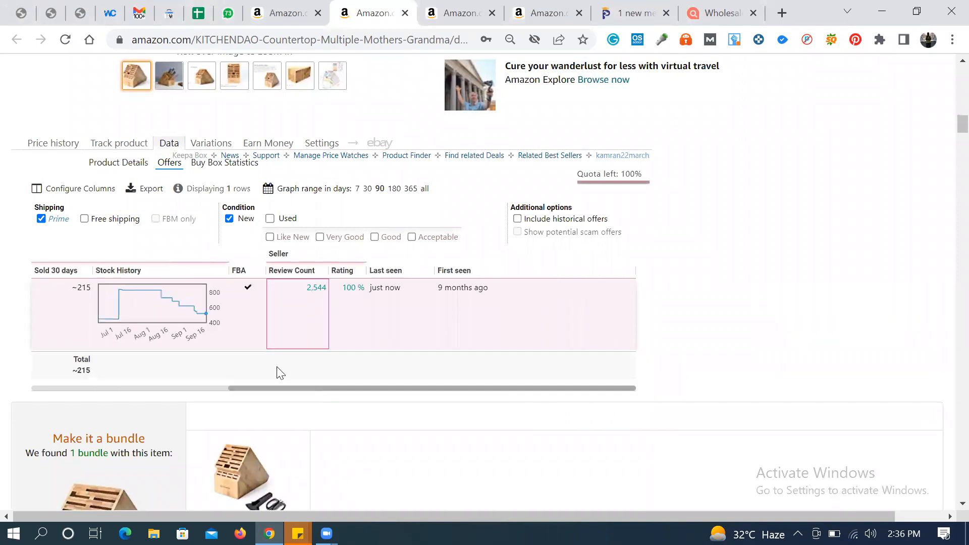
# Step: Open the list of New & Open Box offers for the knife block and look through all the offers and their sellers
pyautogui.scroll(10, 828, 285)
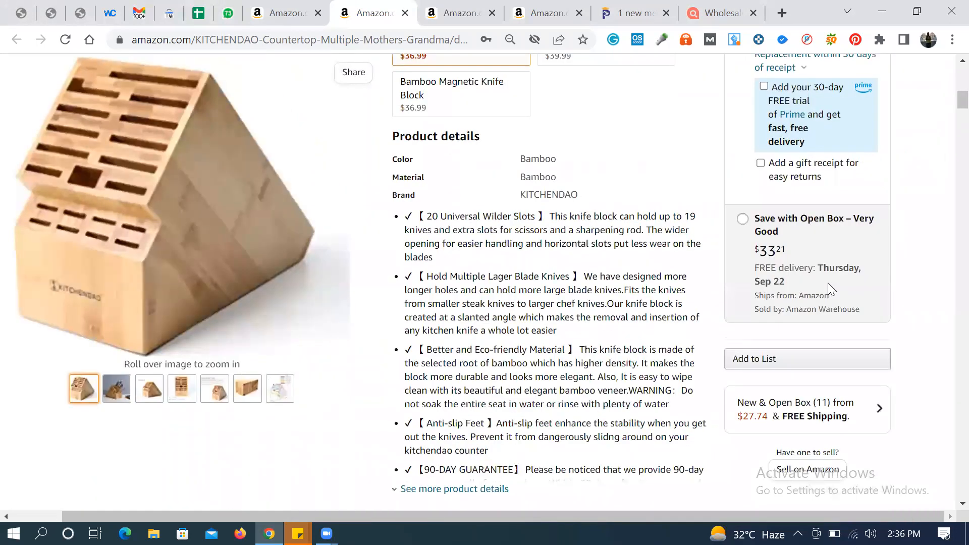
pyautogui.scroll(-5, 828, 285)
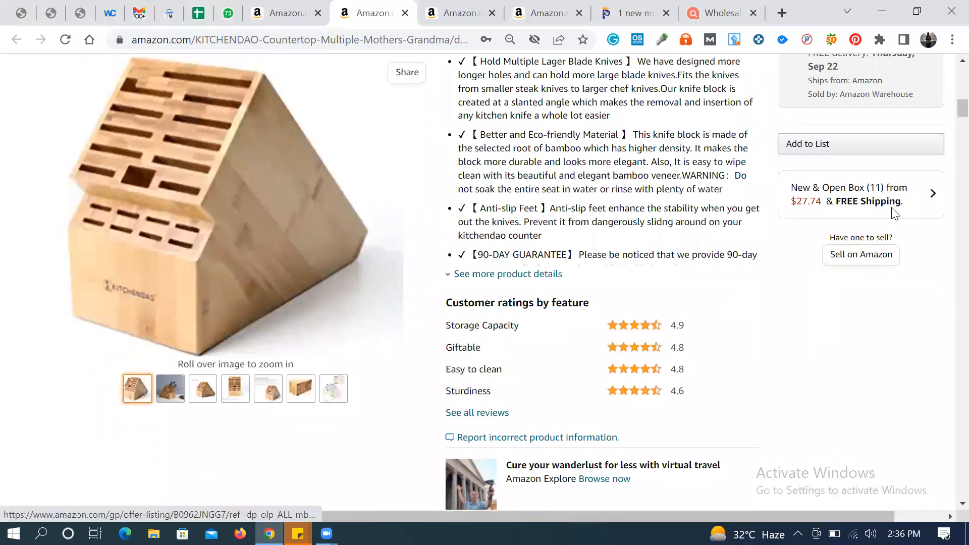
pyautogui.click(892, 213)
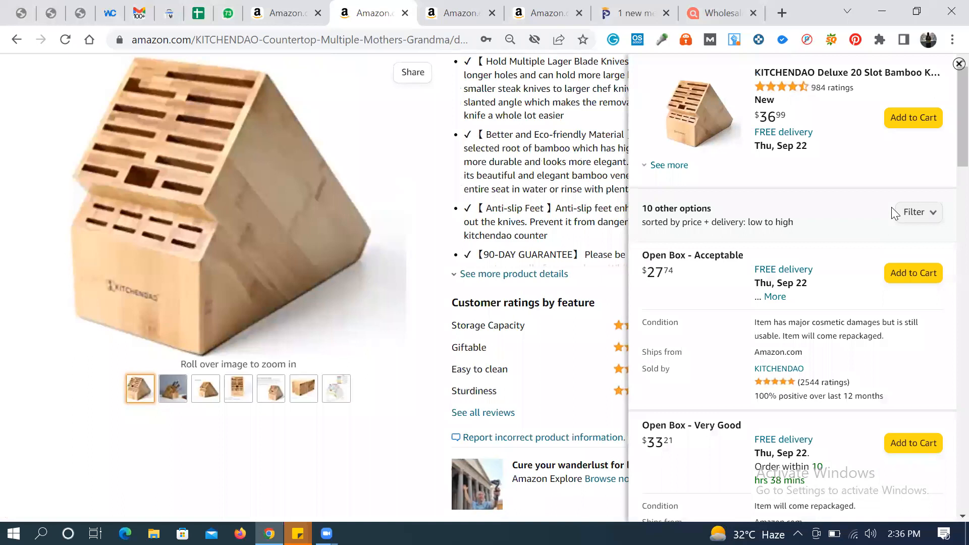
pyautogui.scroll(-12, 811, 357)
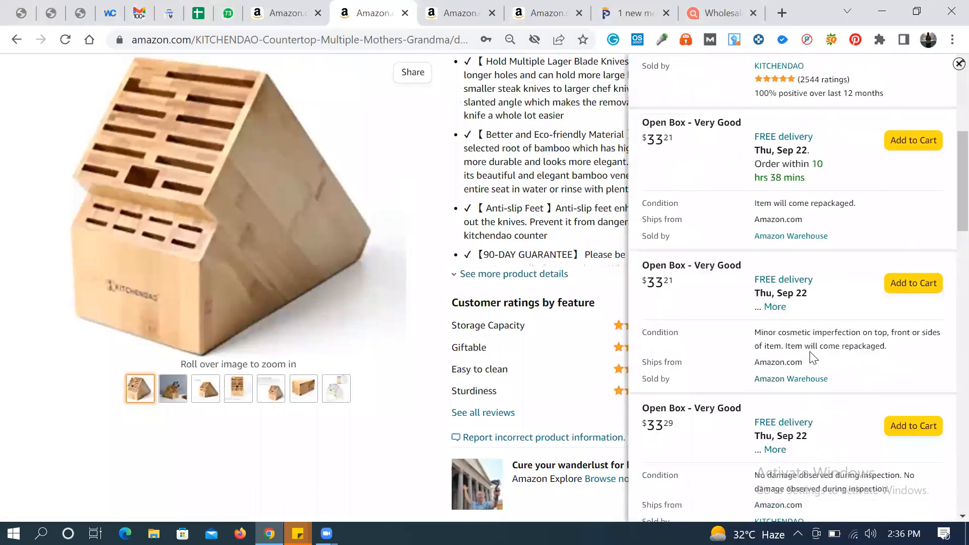
pyautogui.scroll(-10, 810, 357)
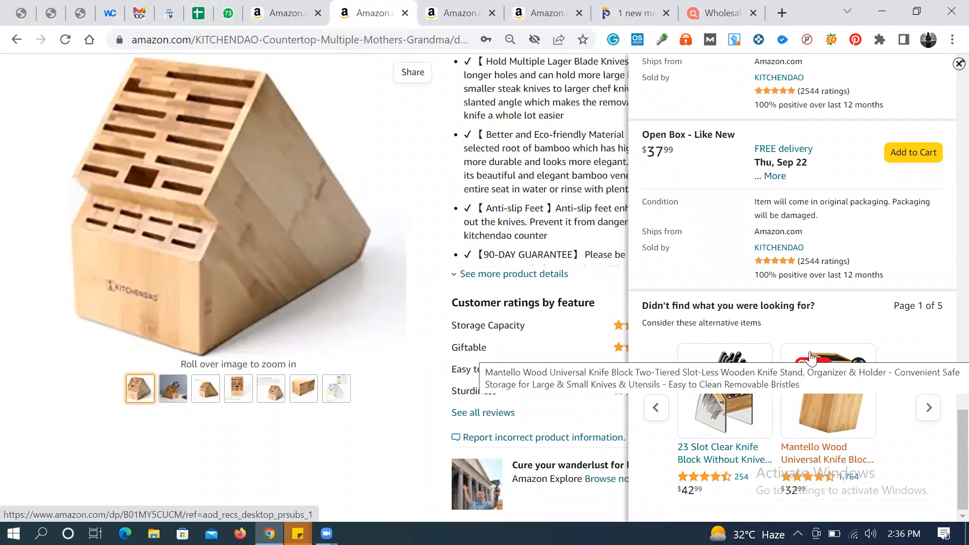
pyautogui.scroll(15, 809, 357)
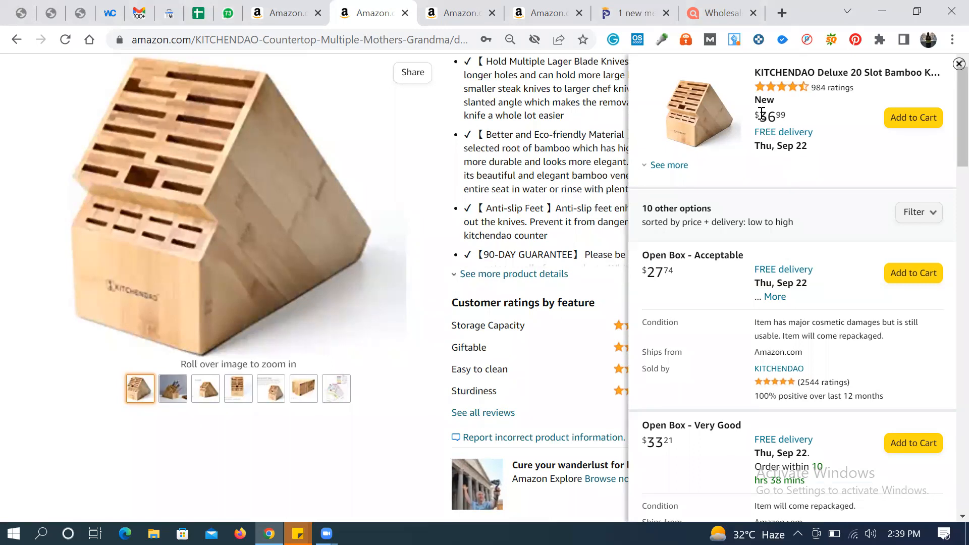
# Step: Highlight the new offer's price, compare it with the prices, conditions and sellers of the Open Box offers, and clear the highlight
pyautogui.moveTo(759, 115); pyautogui.dragTo(787, 119)
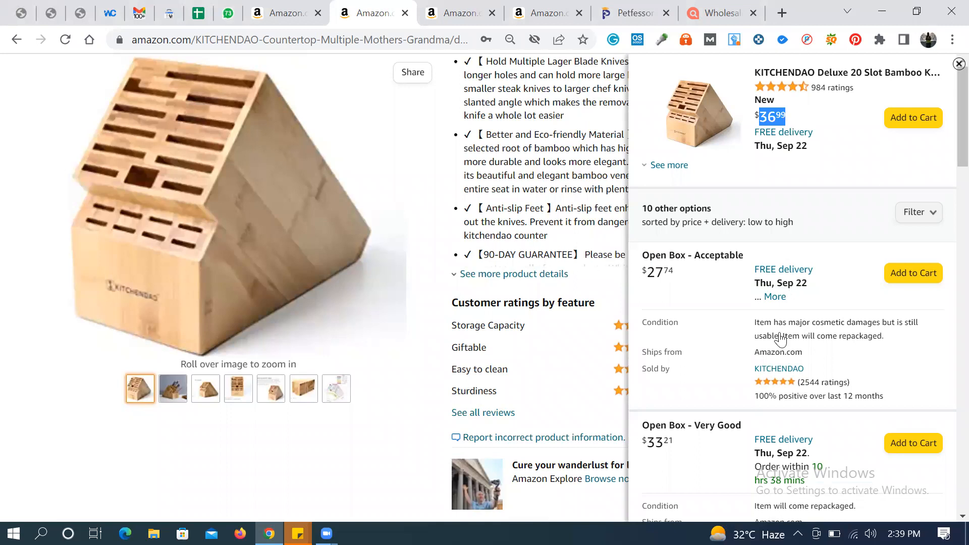
pyautogui.scroll(-9, 779, 338)
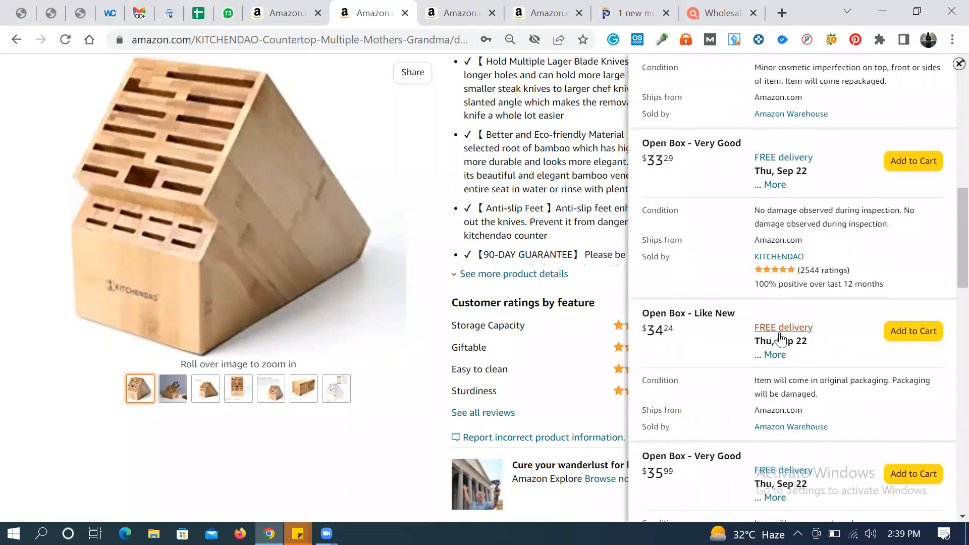
pyautogui.scroll(-5, 779, 339)
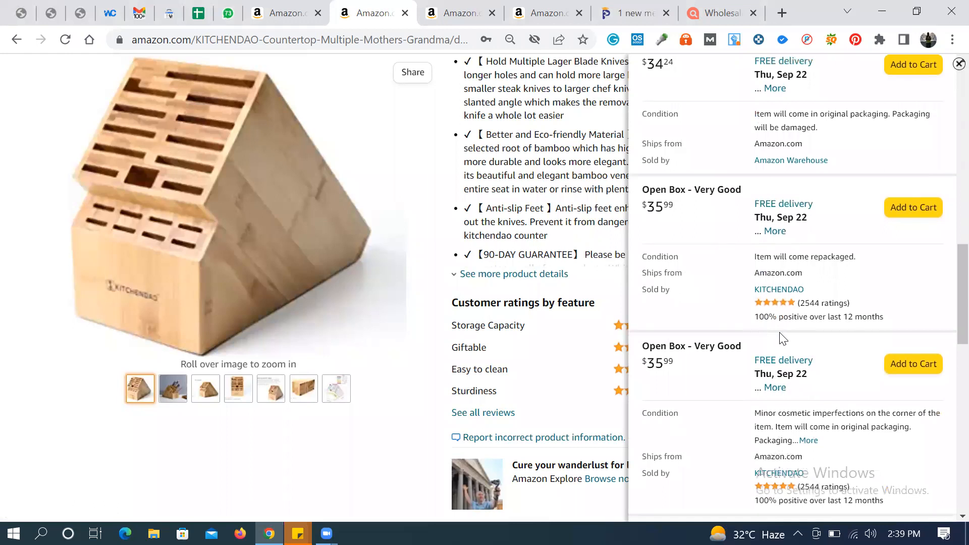
pyautogui.scroll(10, 779, 332)
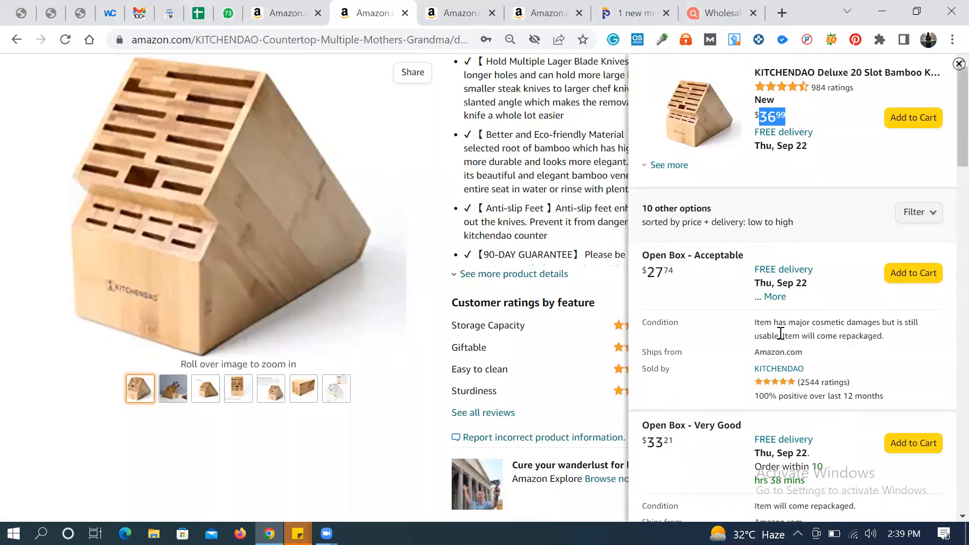
pyautogui.scroll(-8, 781, 333)
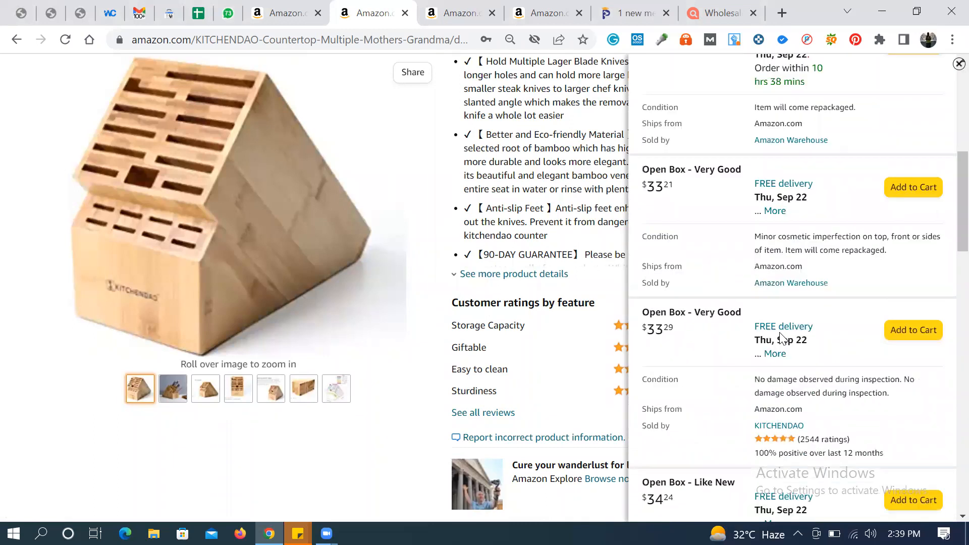
pyautogui.scroll(-3, 781, 337)
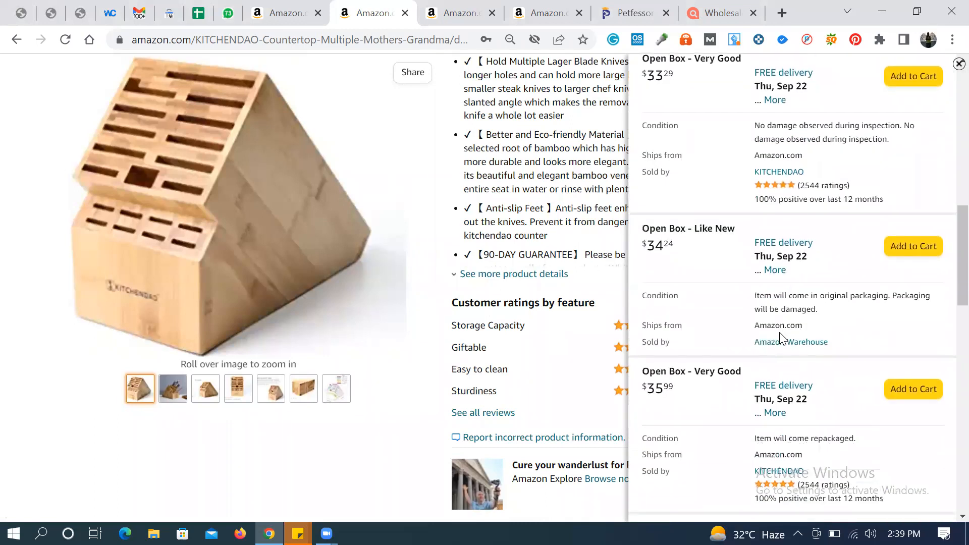
pyautogui.scroll(-3, 780, 337)
pyautogui.scroll(-8, 780, 337)
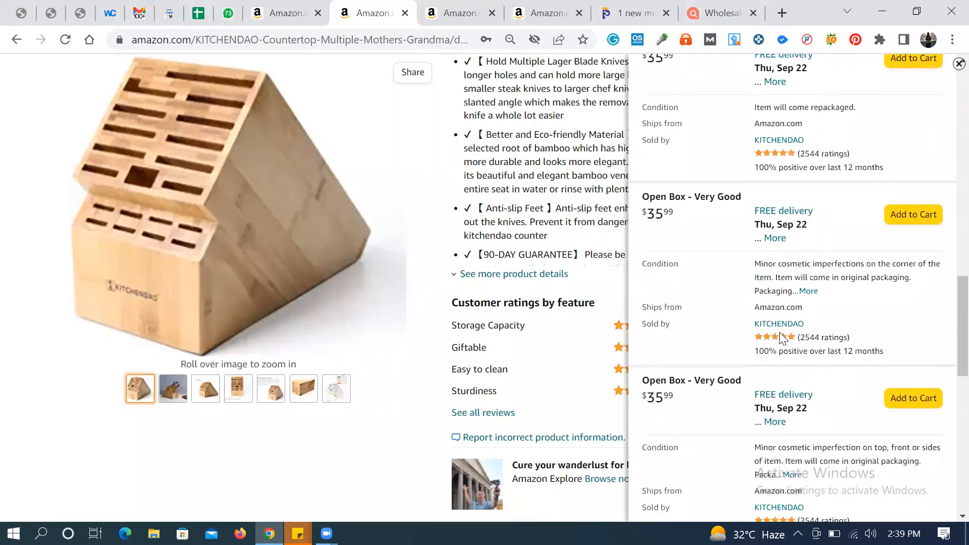
pyautogui.scroll(-1, 780, 333)
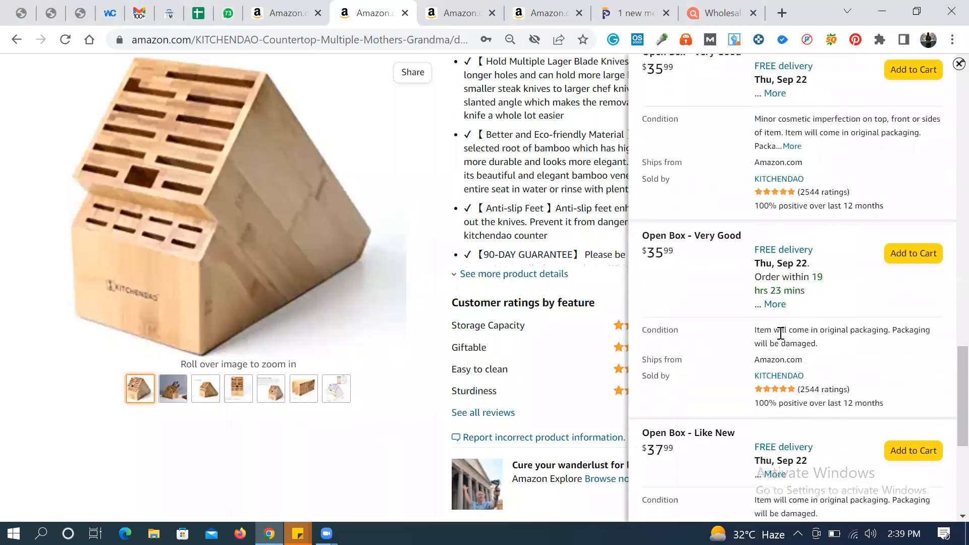
pyautogui.scroll(-6, 780, 333)
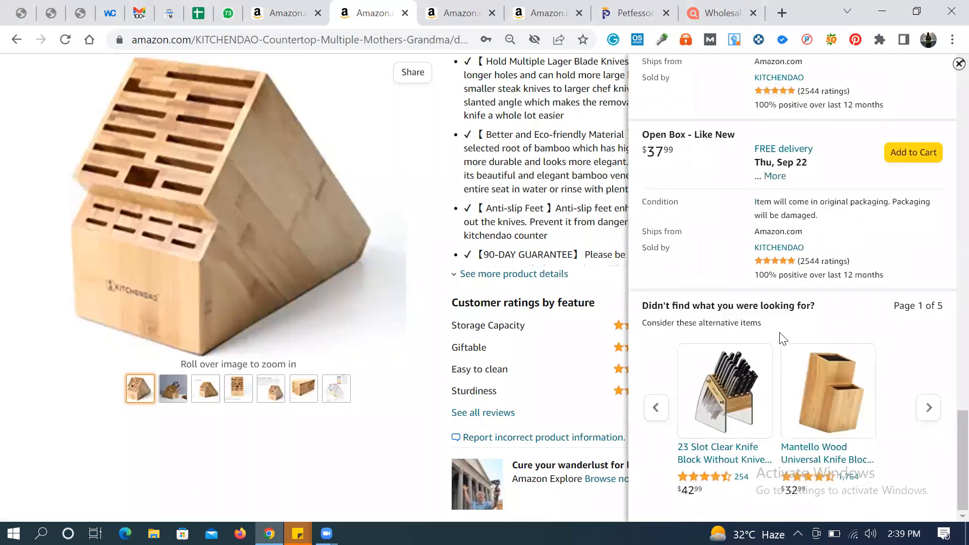
pyautogui.scroll(7, 830, 96)
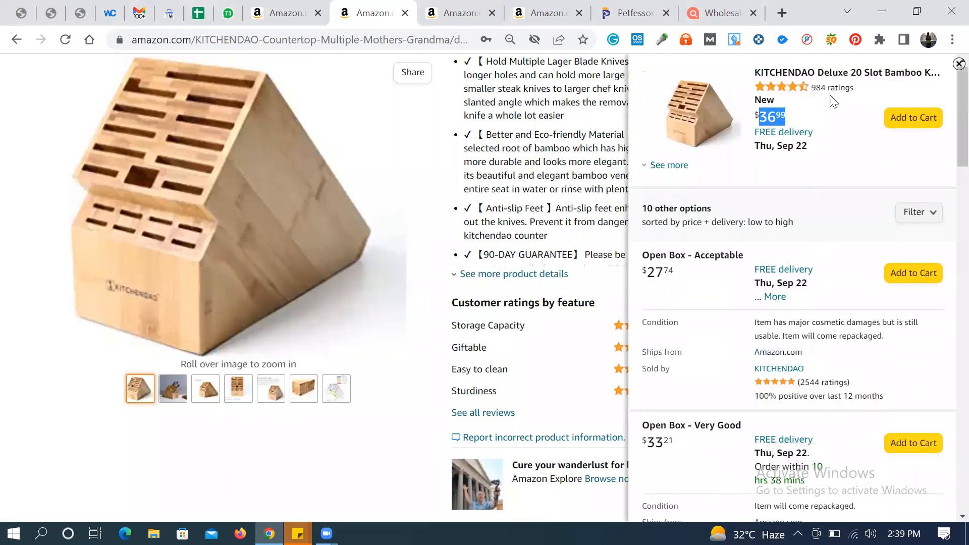
pyautogui.click(532, 160)
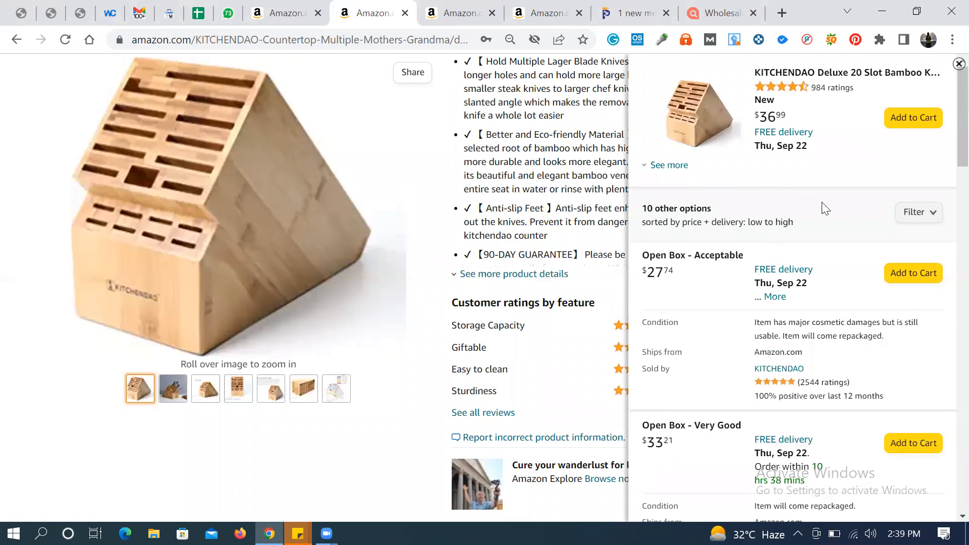
# Step: Review the lowest-priced Open Box offers once more, checking each one's condition, shipper and seller
pyautogui.scroll(-3, 767, 388)
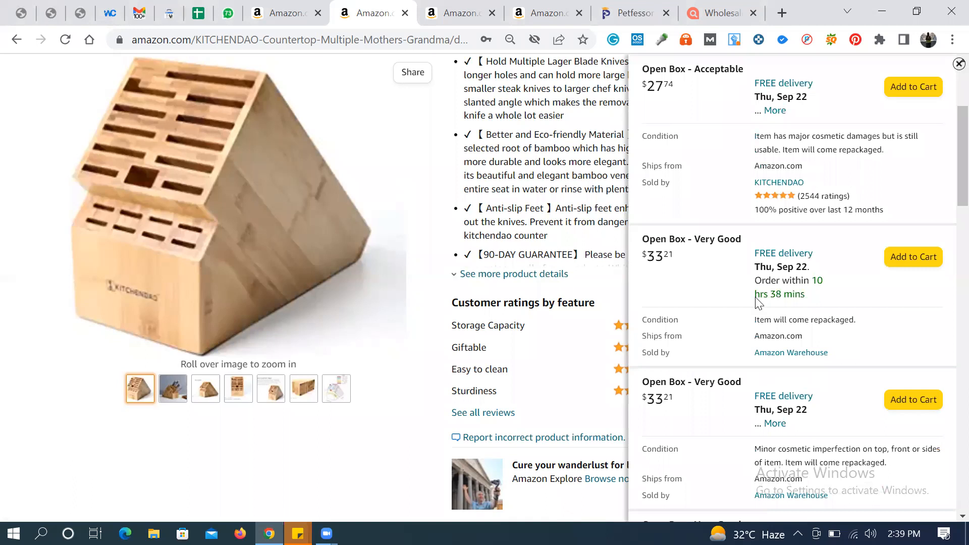
pyautogui.scroll(4, 748, 295)
pyautogui.scroll(-5, 749, 295)
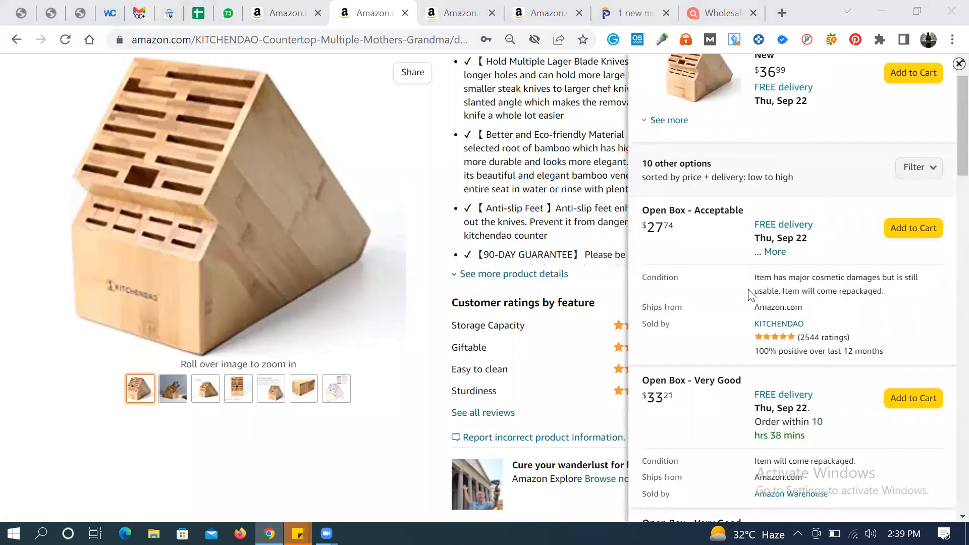
pyautogui.scroll(-12, 749, 296)
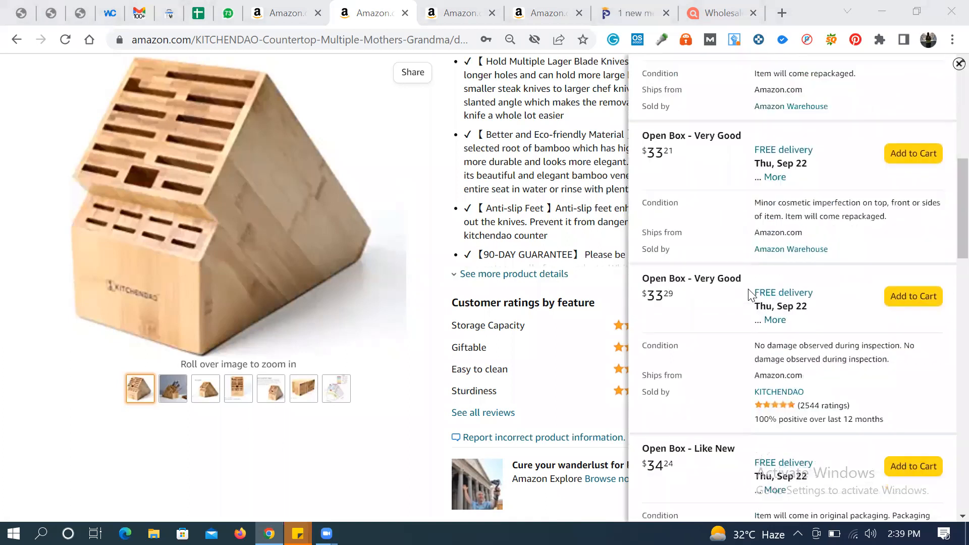
# Step: Look through the remaining Open Box offers of the knife block down to the last one, and close the offer list
pyautogui.scroll(-10, 748, 295)
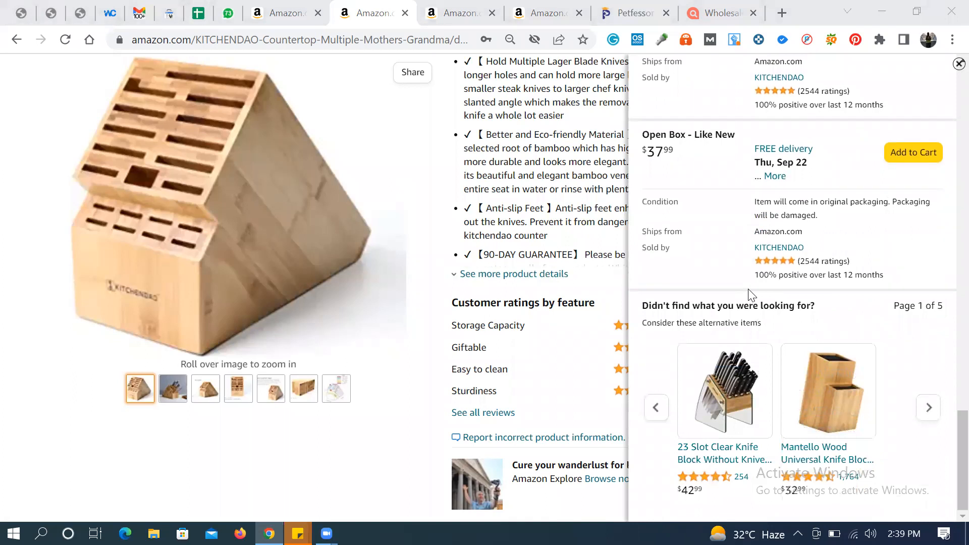
pyautogui.scroll(3, 750, 146)
pyautogui.scroll(6, 749, 143)
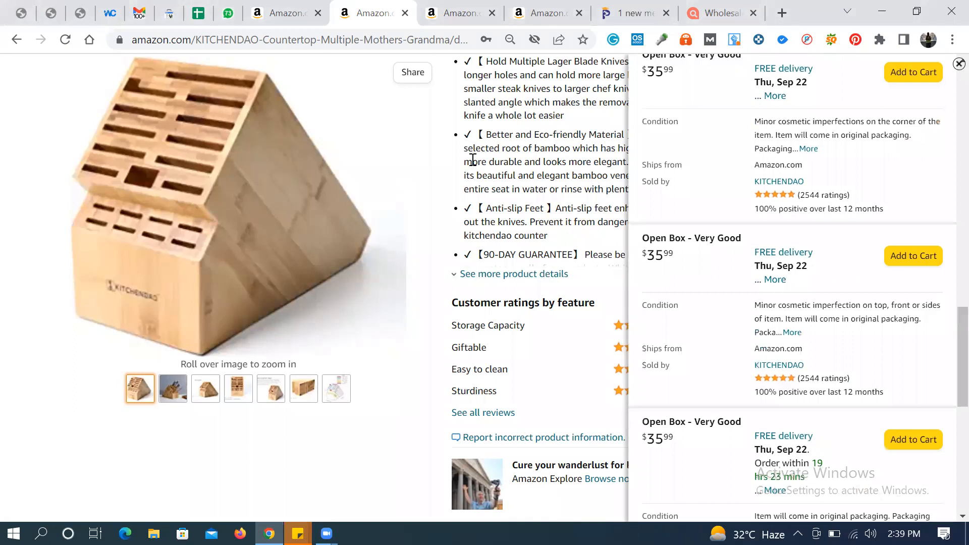
pyautogui.moveTo(479, 149); pyautogui.dragTo(472, 159)
pyautogui.click(553, 182)
# Step: Filter the Keepa offers for the knife block to the Used condition, excluding New offers
pyautogui.scroll(-11, 487, 251)
pyautogui.scroll(3, 487, 252)
pyautogui.hscroll(1, 487, 252)
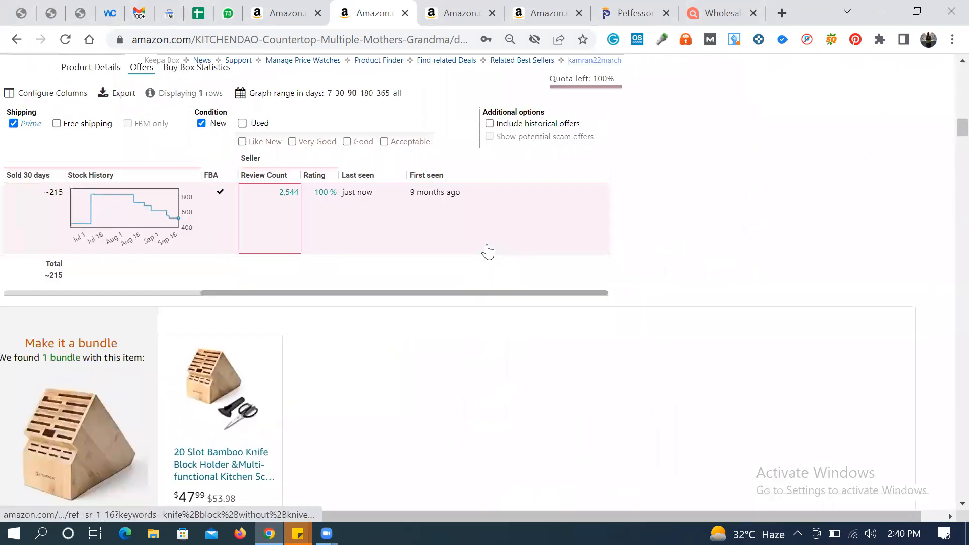
pyautogui.hscroll(-1, 487, 251)
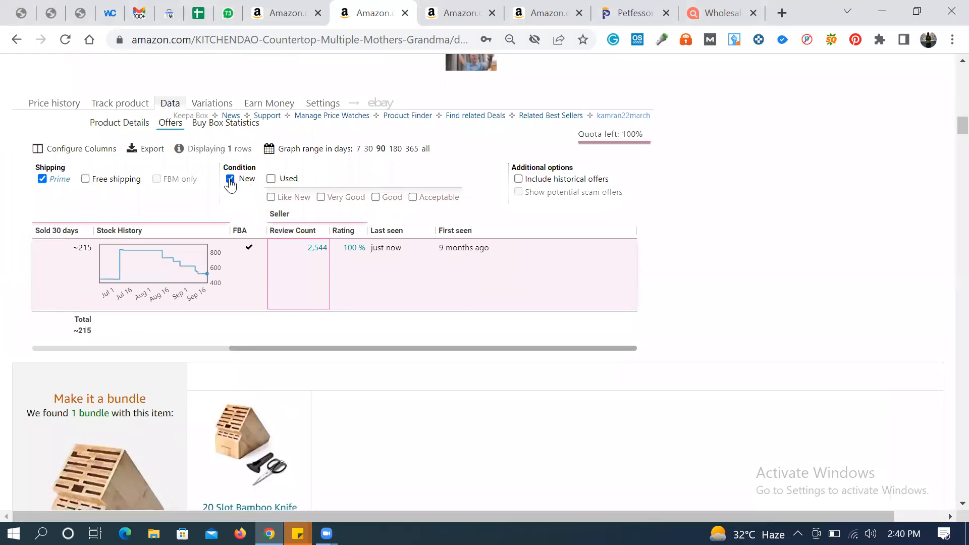
pyautogui.click(272, 180)
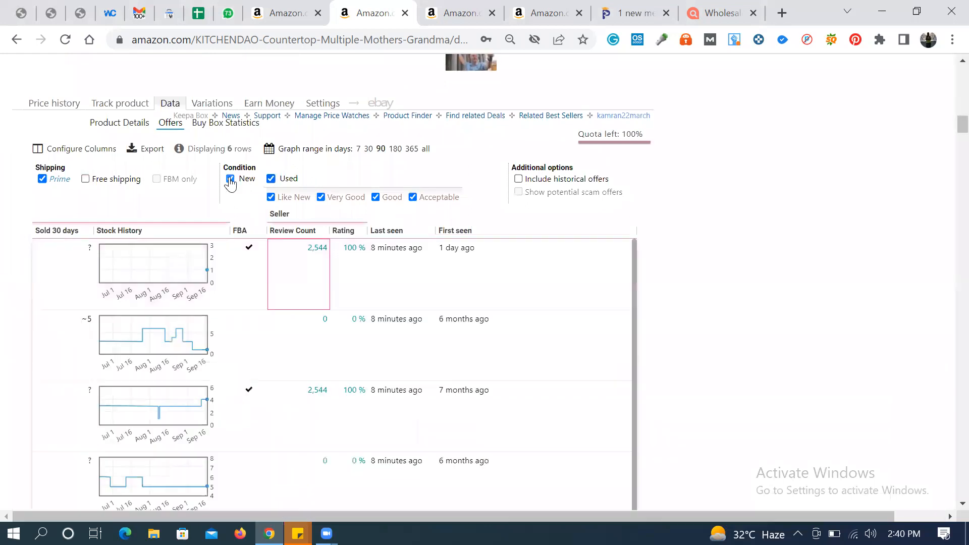
pyautogui.click(238, 181)
# Step: Examine the used offers' prices, conditions, stock, units sold, stock history, seller ratings and last seen and first seen columns
pyautogui.scroll(-3, 363, 382)
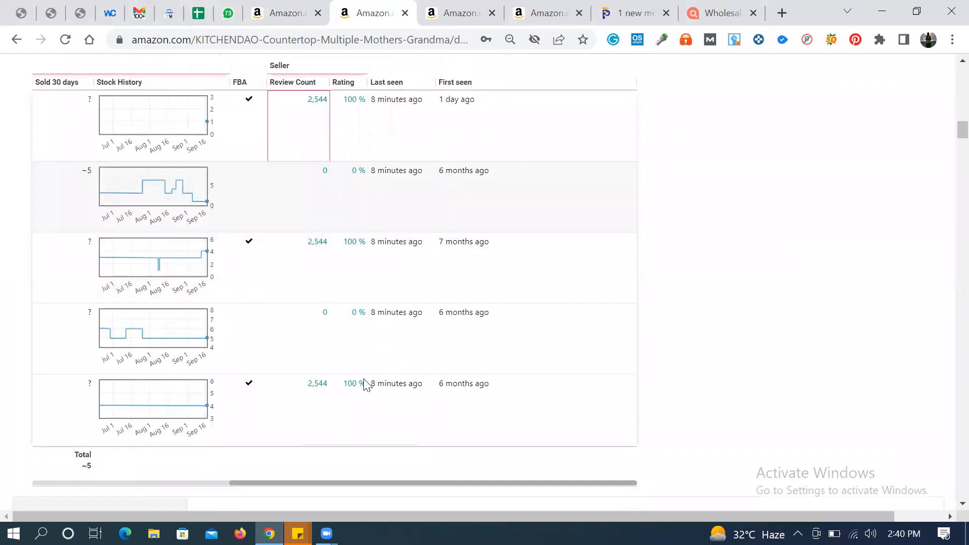
pyautogui.hscroll(-5, 422, 400)
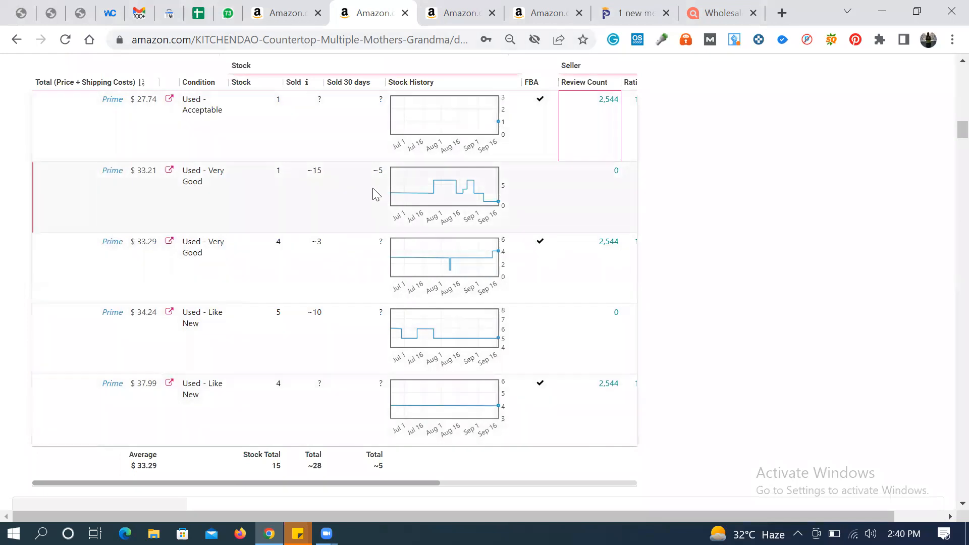
pyautogui.hscroll(5, 376, 194)
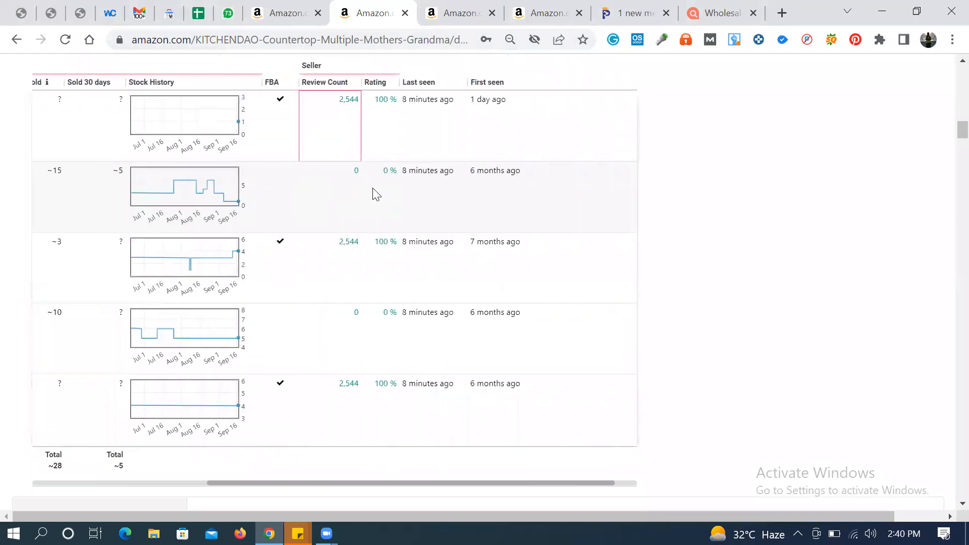
pyautogui.hscroll(1, 372, 188)
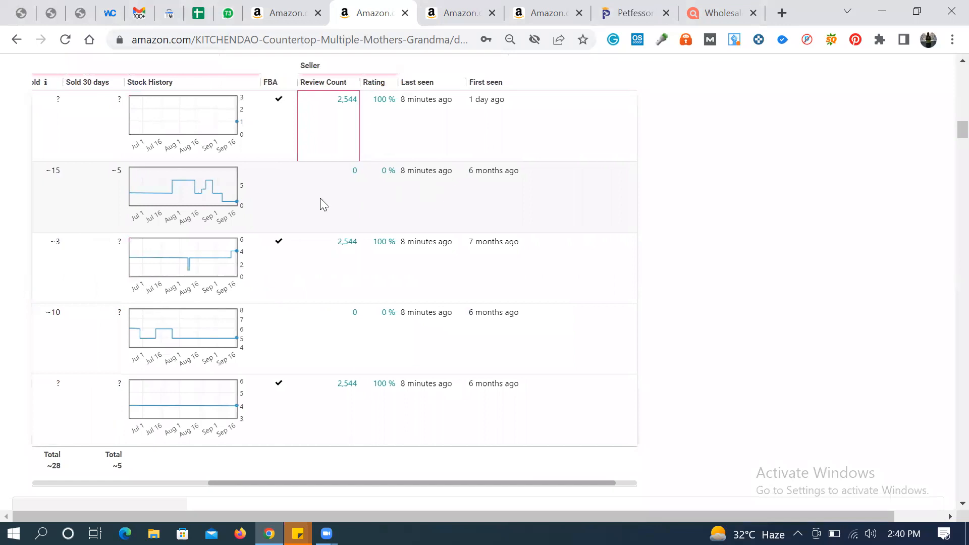
pyautogui.hscroll(-5, 331, 200)
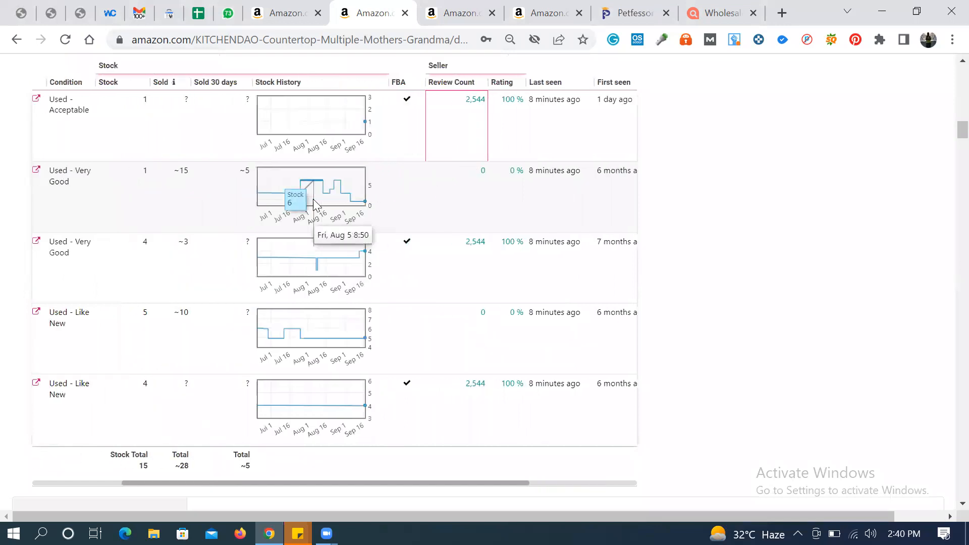
pyautogui.hscroll(-3, 313, 199)
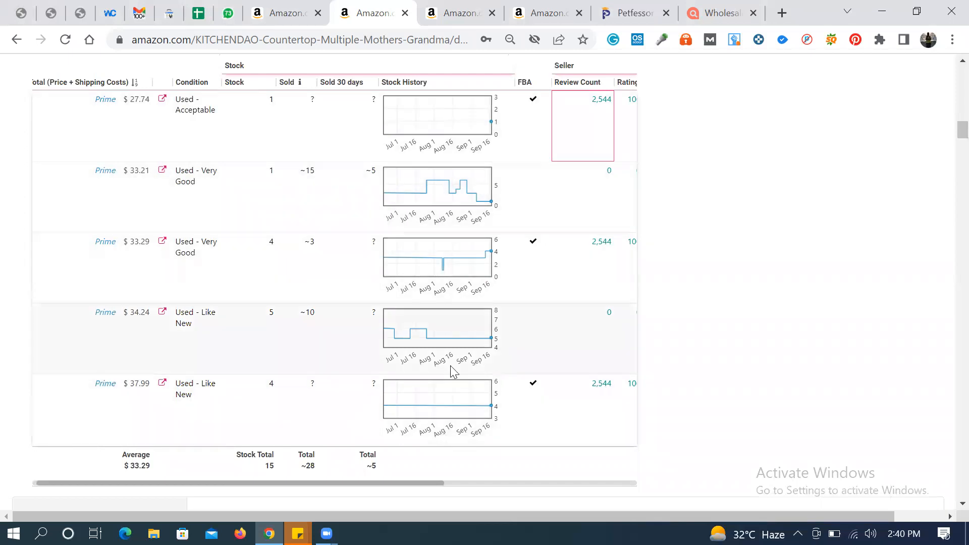
pyautogui.hscroll(1, 450, 366)
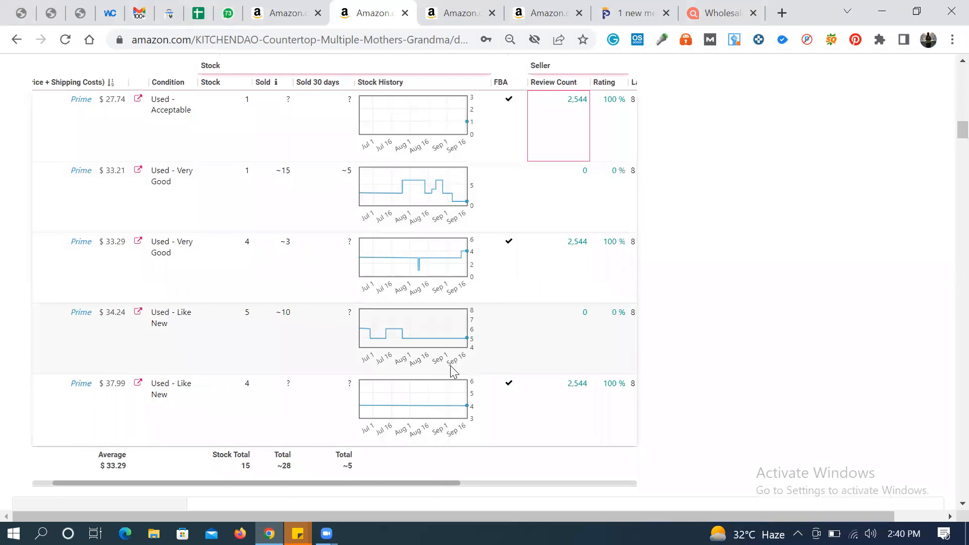
pyautogui.hscroll(-1, 450, 370)
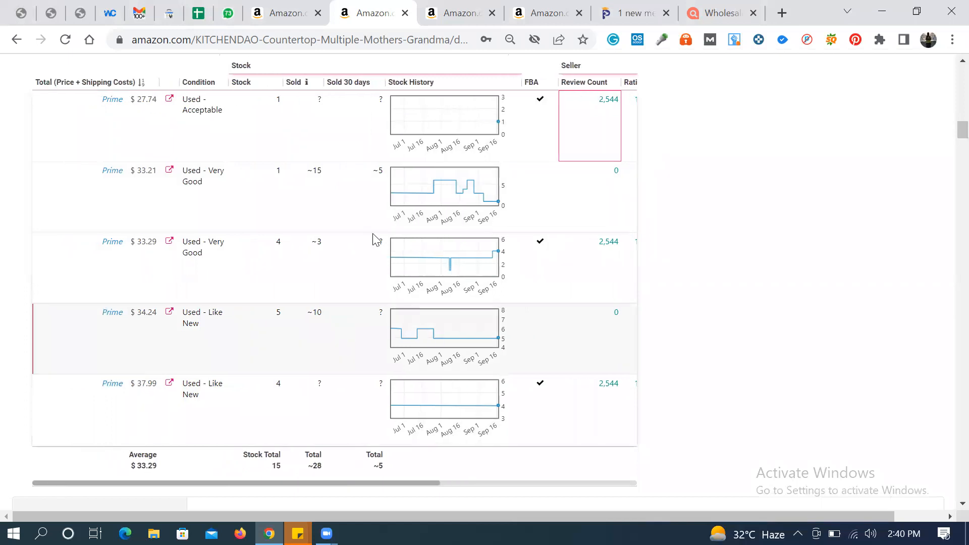
# Step: Exclude the Acceptable, Good, Very Good and Like New conditions from the used offers one by one
pyautogui.scroll(3, 351, 202)
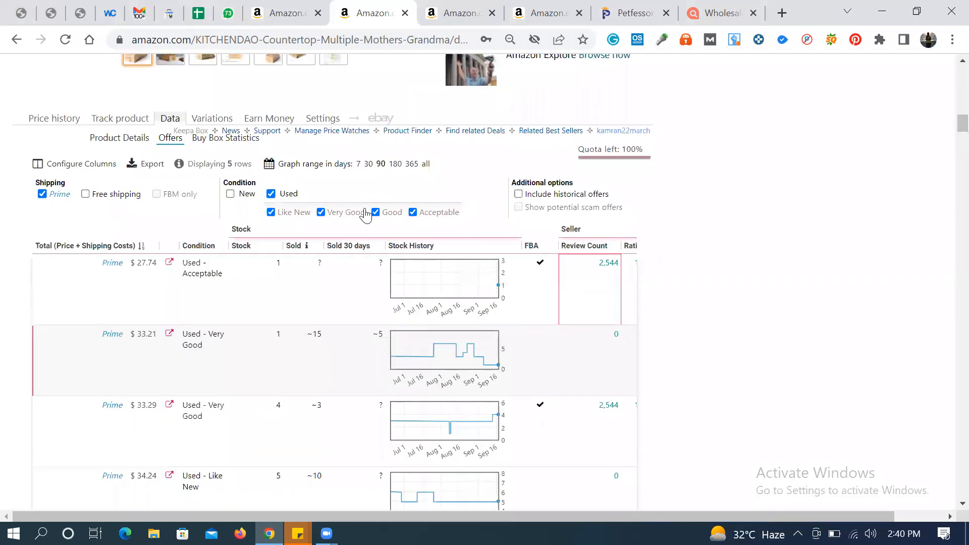
pyautogui.click(413, 212)
pyautogui.click(383, 214)
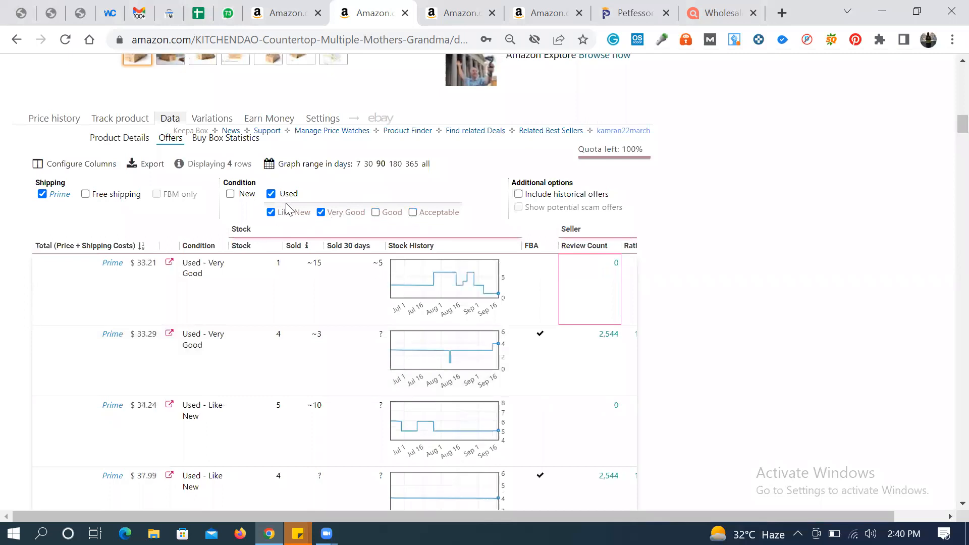
pyautogui.click(322, 213)
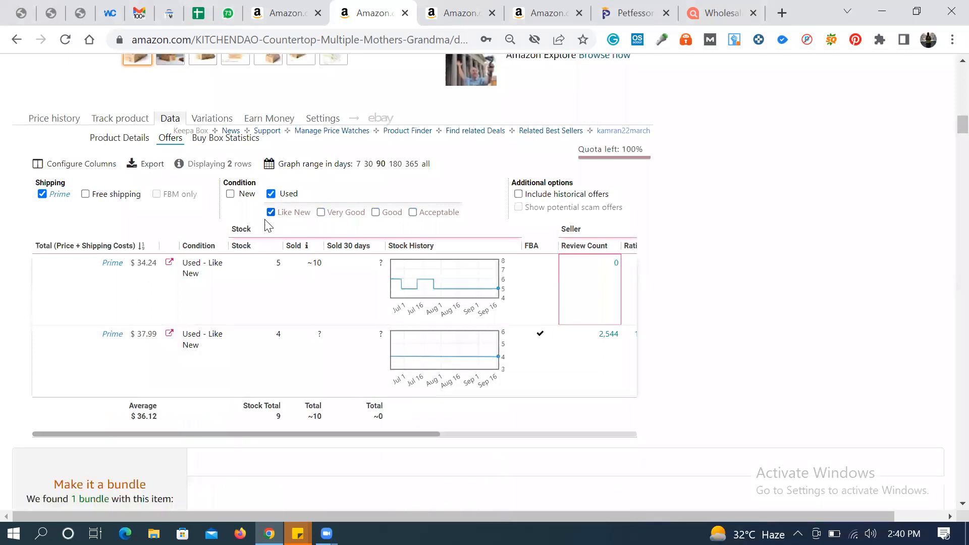
pyautogui.click(271, 212)
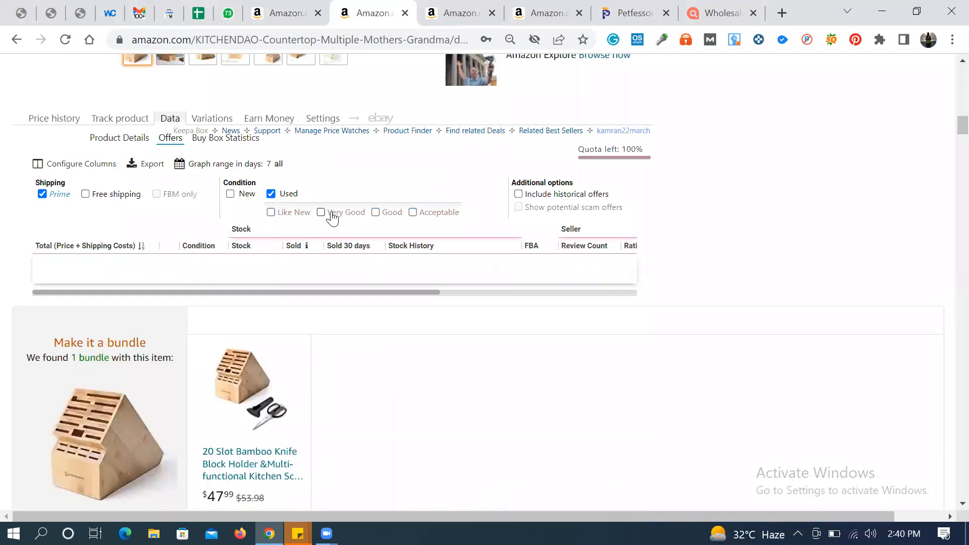
# Step: Include the Very Good and Like New conditions again and review the matching used offers
pyautogui.click(321, 213)
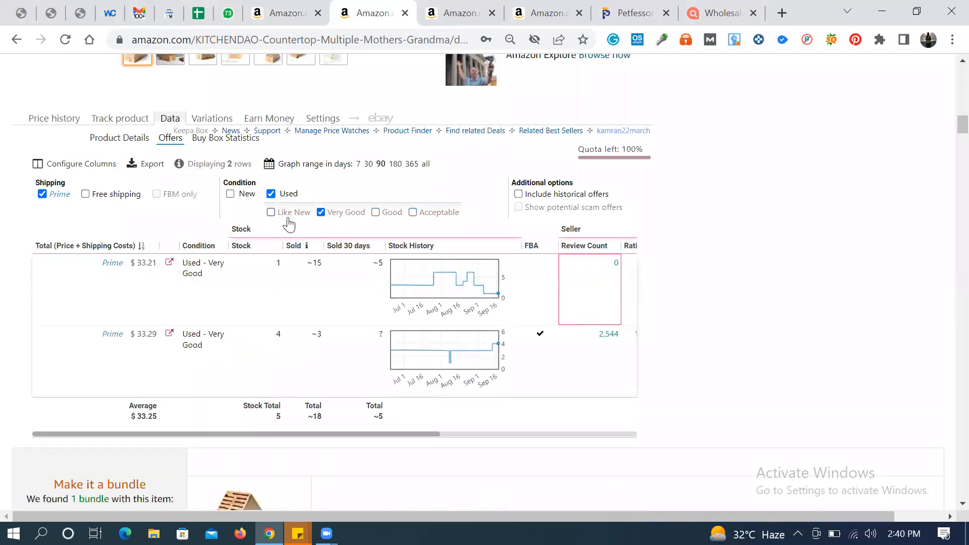
pyautogui.click(270, 212)
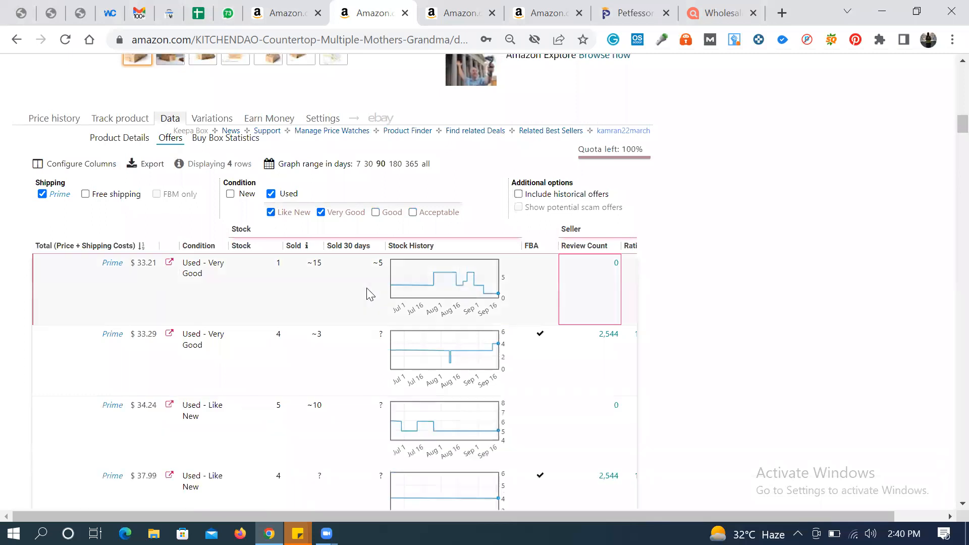
pyautogui.scroll(-2, 351, 402)
pyautogui.scroll(1, 352, 402)
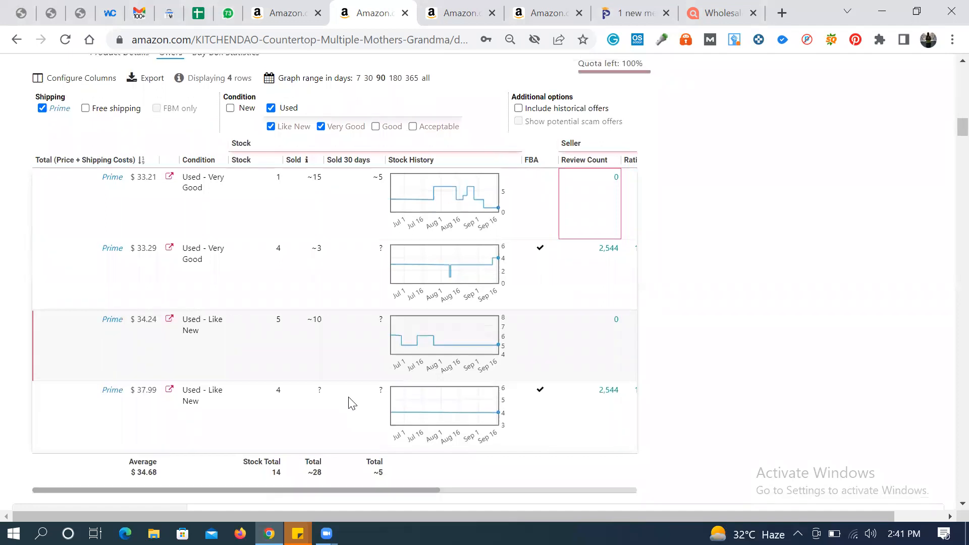
# Step: Open the New & Open Box offers for the knife block, compare their prices, conditions and sellers, and close the list
pyautogui.scroll(5, 352, 403)
pyautogui.scroll(5, 352, 404)
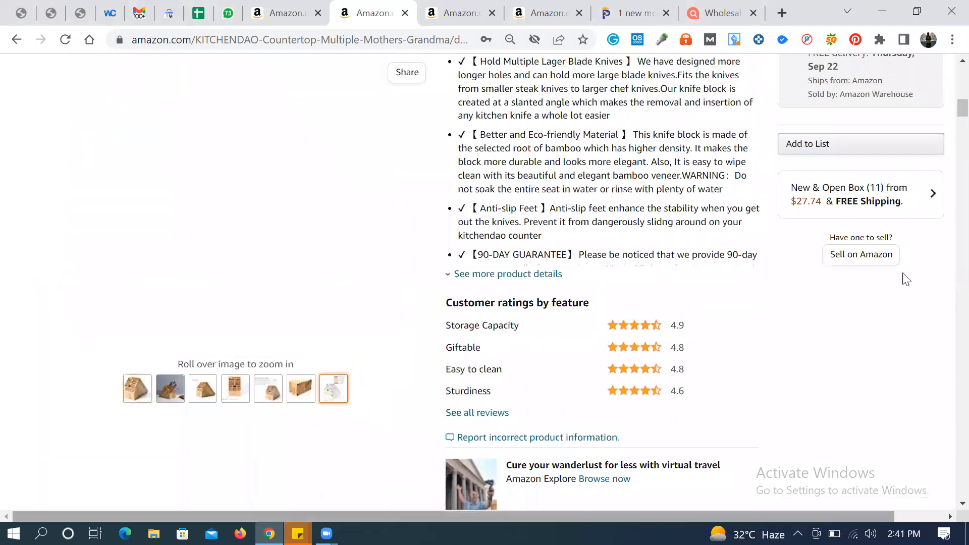
pyautogui.click(887, 196)
pyautogui.scroll(-3, 806, 335)
pyautogui.scroll(5, 807, 334)
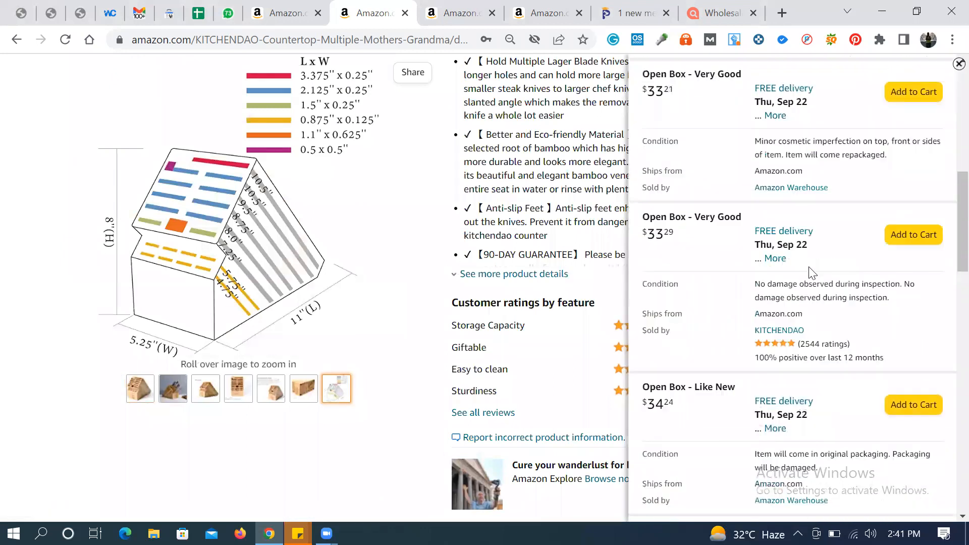
pyautogui.scroll(5, 750, 247)
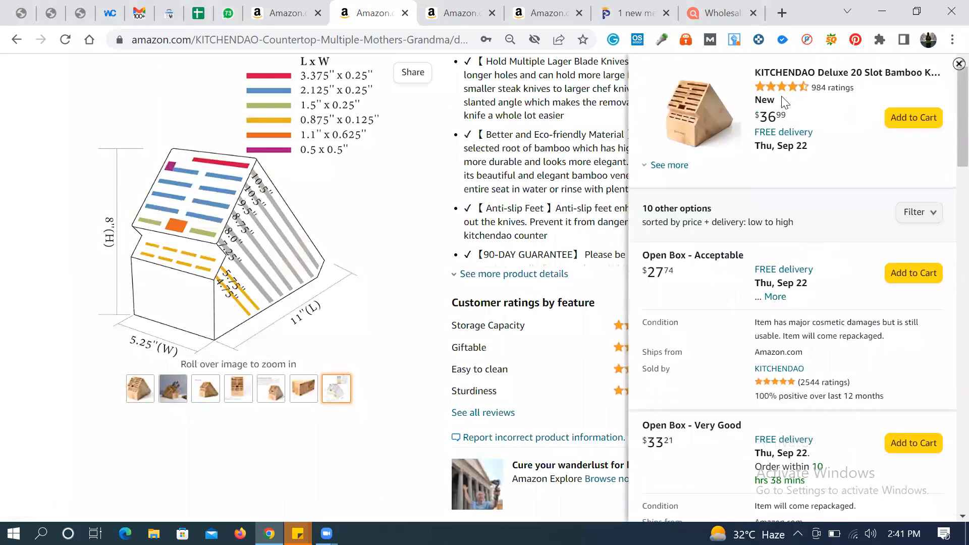
pyautogui.scroll(-10, 768, 187)
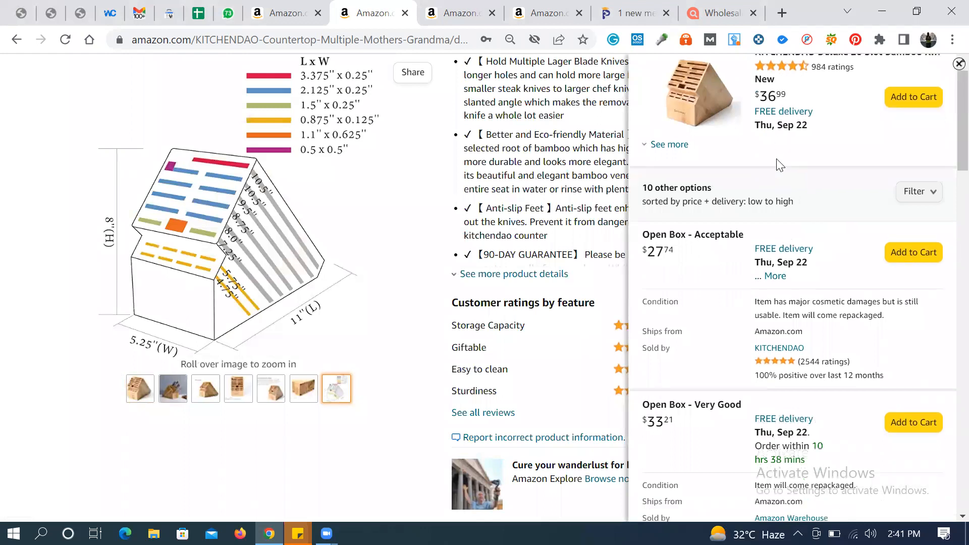
pyautogui.scroll(-8, 780, 164)
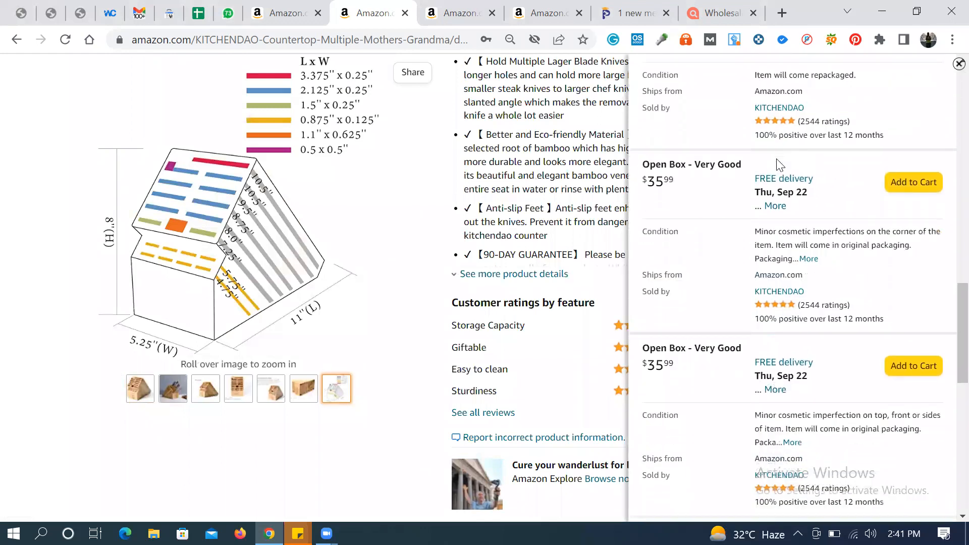
pyautogui.doubleClick(541, 174)
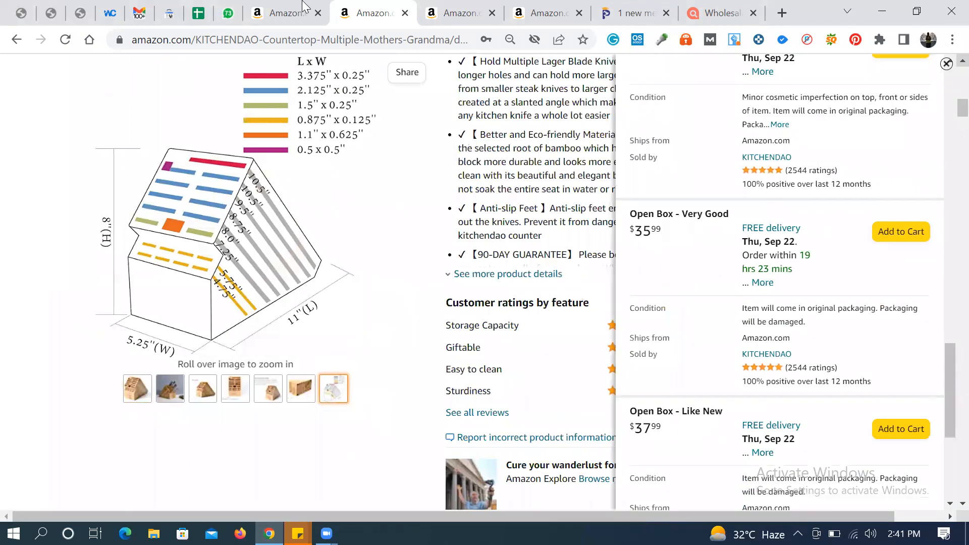
pyautogui.click(945, 64)
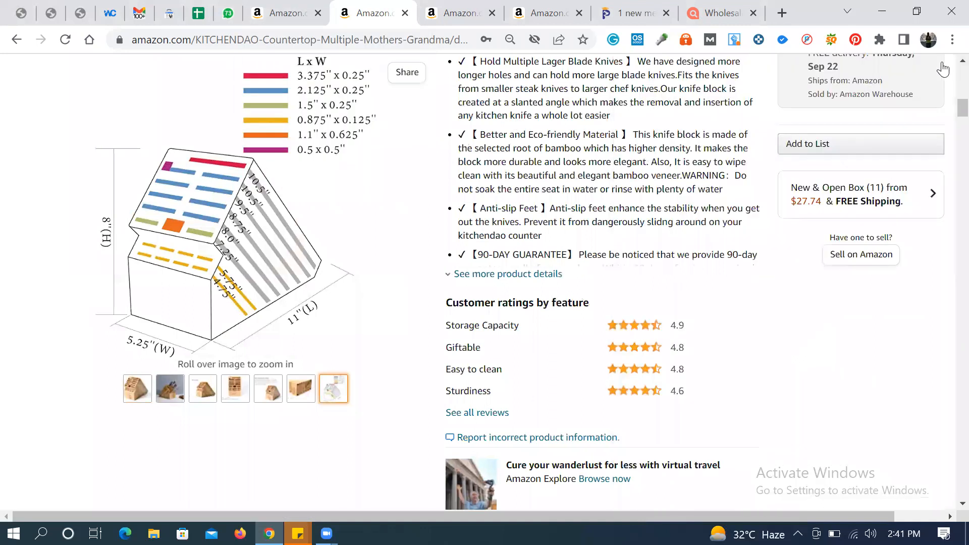
# Step: Look over the knife block listing's title, price, size options, product details, seller information and Open Box offer
pyautogui.scroll(8, 626, 143)
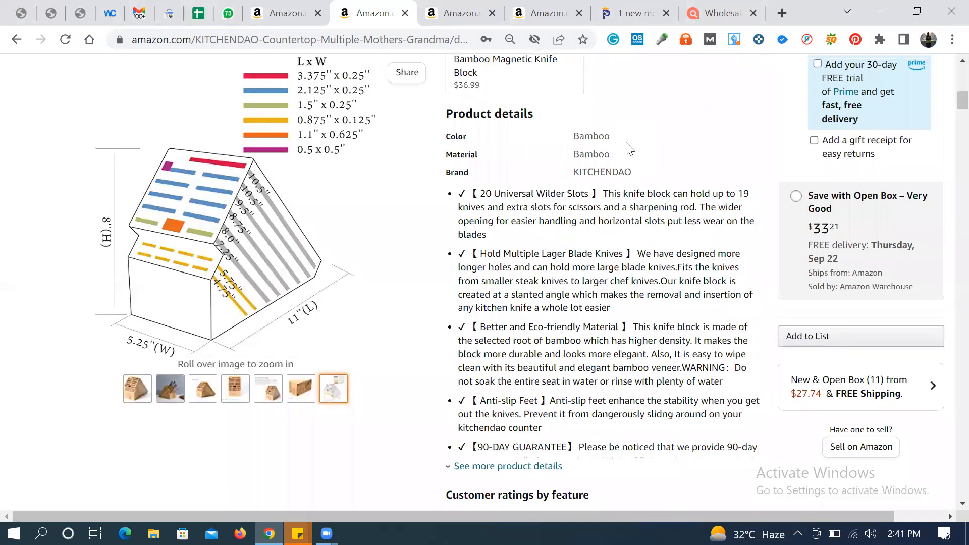
pyautogui.scroll(2, 626, 147)
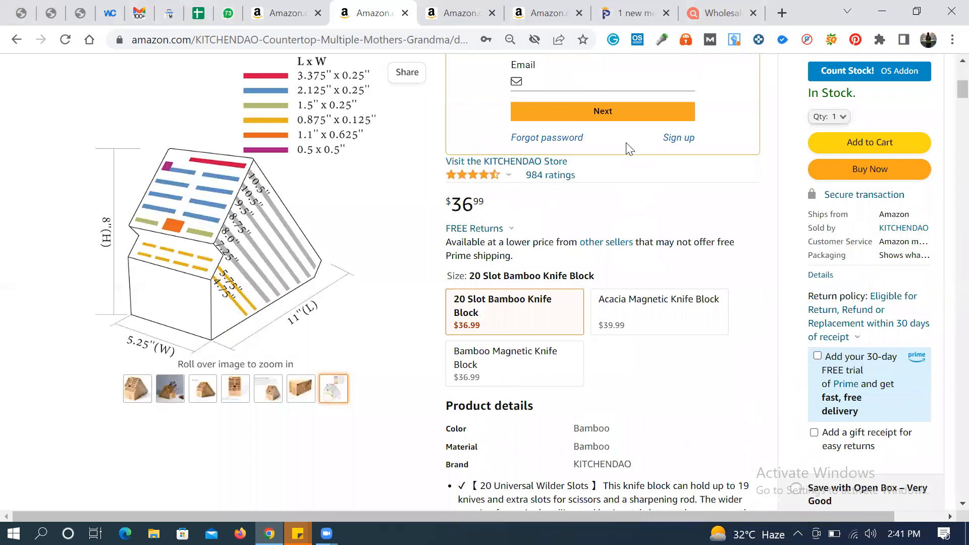
pyautogui.scroll(1, 626, 149)
pyautogui.scroll(3, 639, 186)
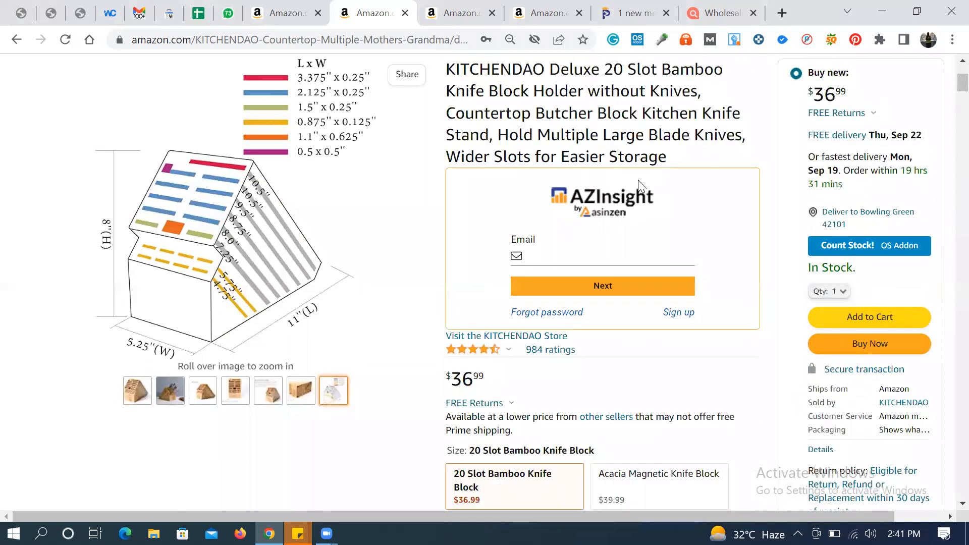
pyautogui.scroll(-2, 638, 180)
pyautogui.scroll(-2, 642, 187)
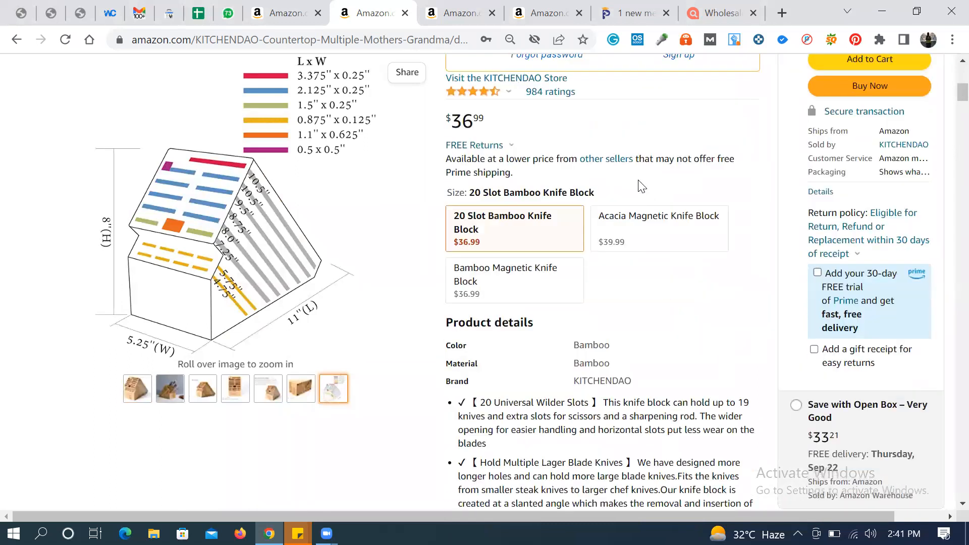
pyautogui.scroll(-2, 641, 186)
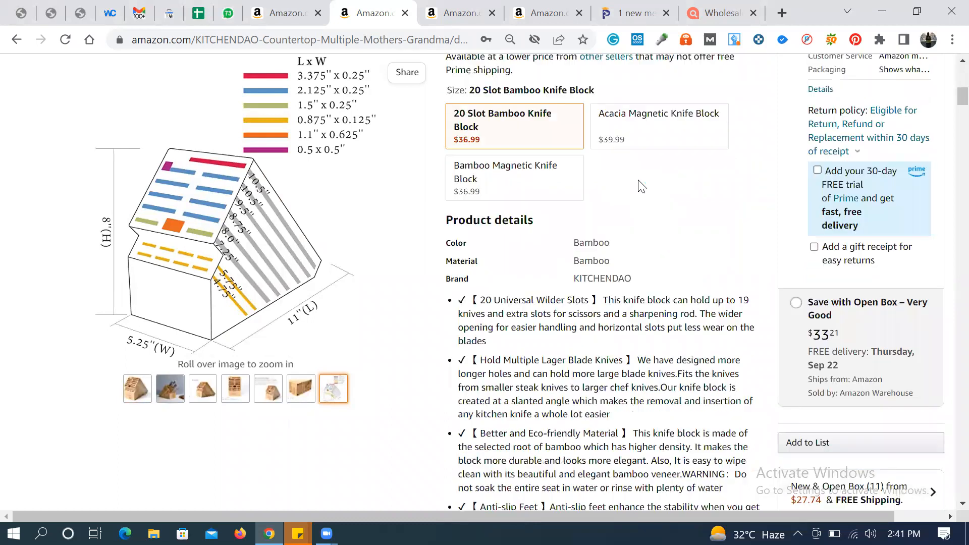
pyautogui.scroll(1, 641, 187)
pyautogui.scroll(3, 640, 186)
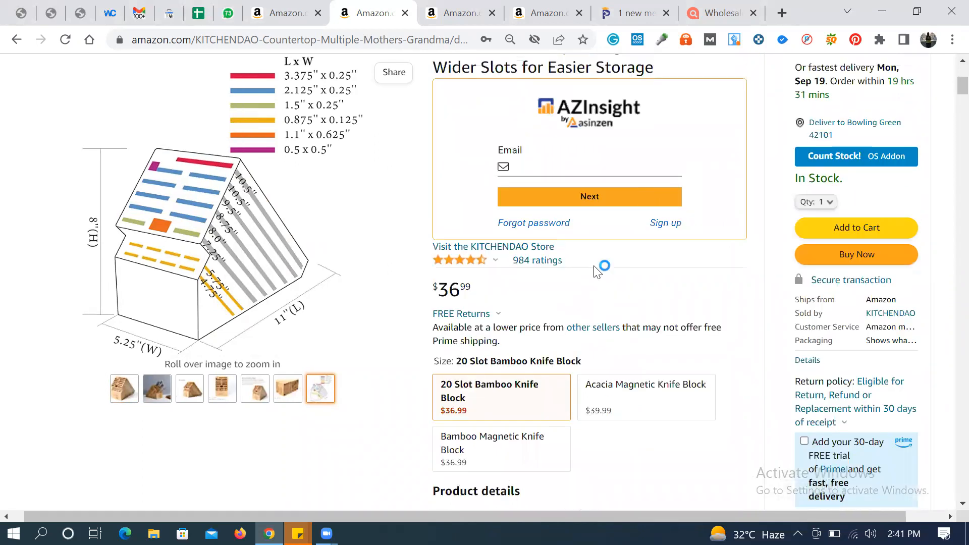
pyautogui.scroll(-1, 597, 271)
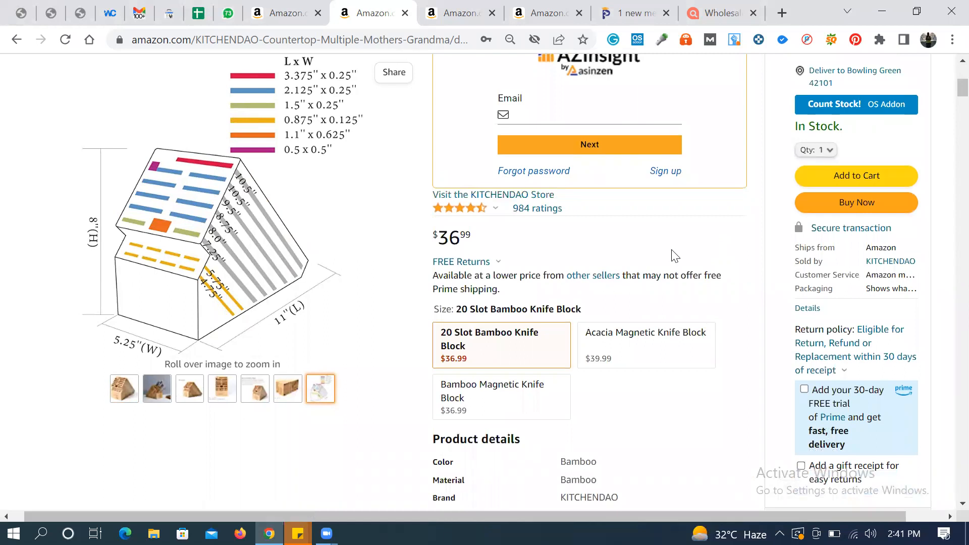
pyautogui.scroll(-4, 675, 256)
pyautogui.scroll(-4, 675, 257)
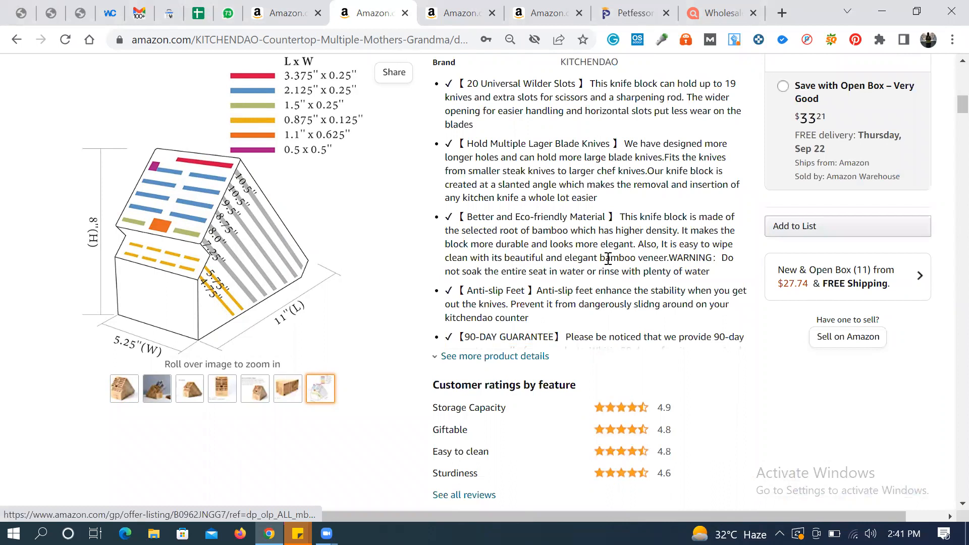
# Step: Copy the brand name KITCHENDAO from the knife block listing and search Google for it in a new tab
pyautogui.scroll(7, 608, 258)
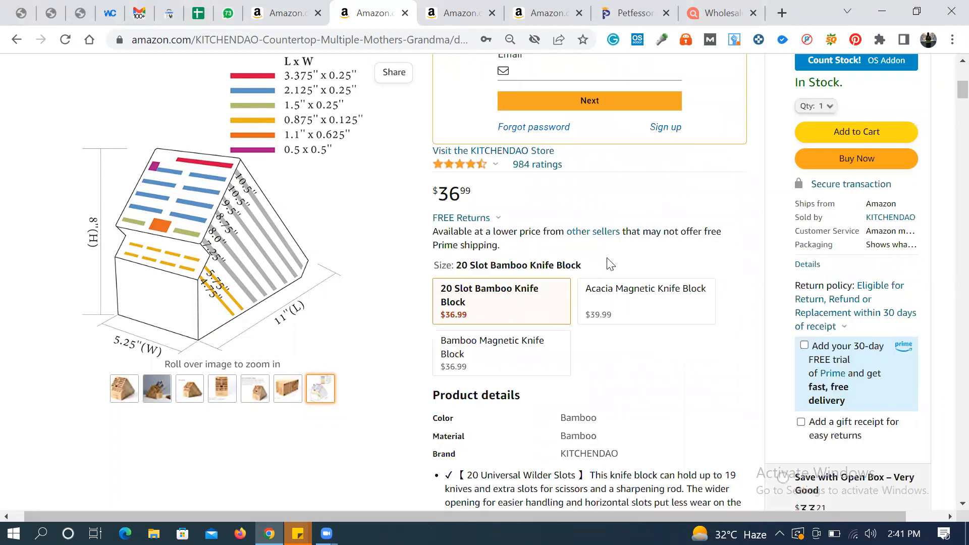
pyautogui.scroll(1, 487, 220)
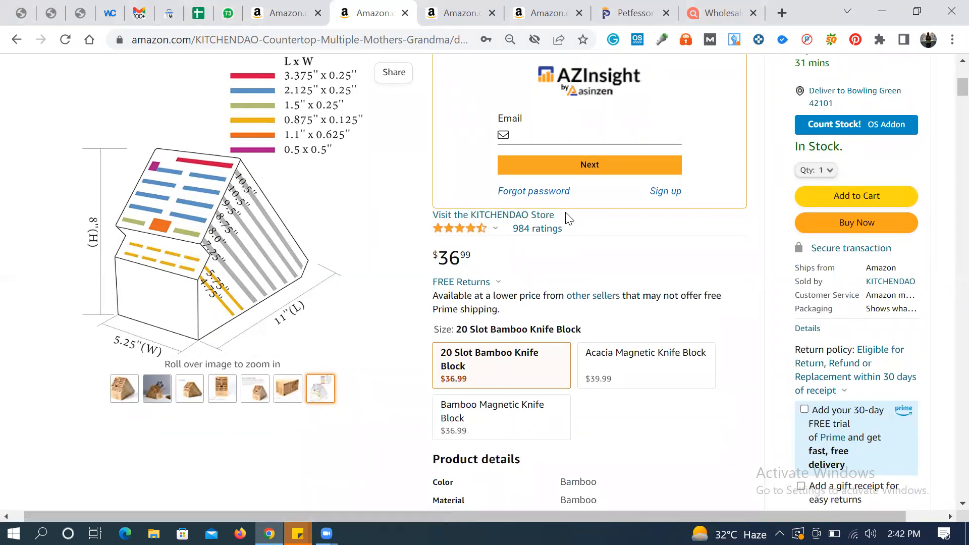
pyautogui.moveTo(554, 216); pyautogui.dragTo(469, 220)
pyautogui.hotkey('ctrl', 'c')
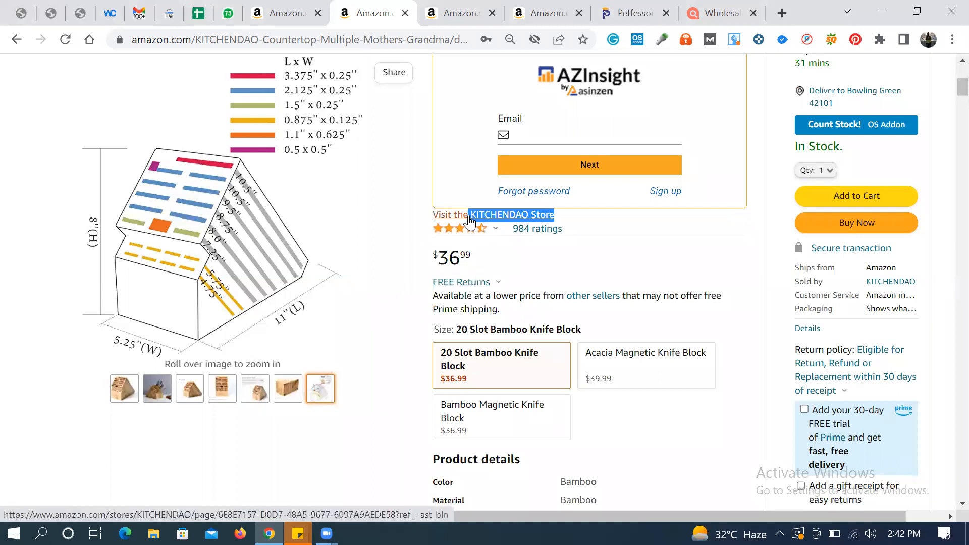
pyautogui.hotkey('ctrl', 't')
pyautogui.hotkey('ctrl', 'v')
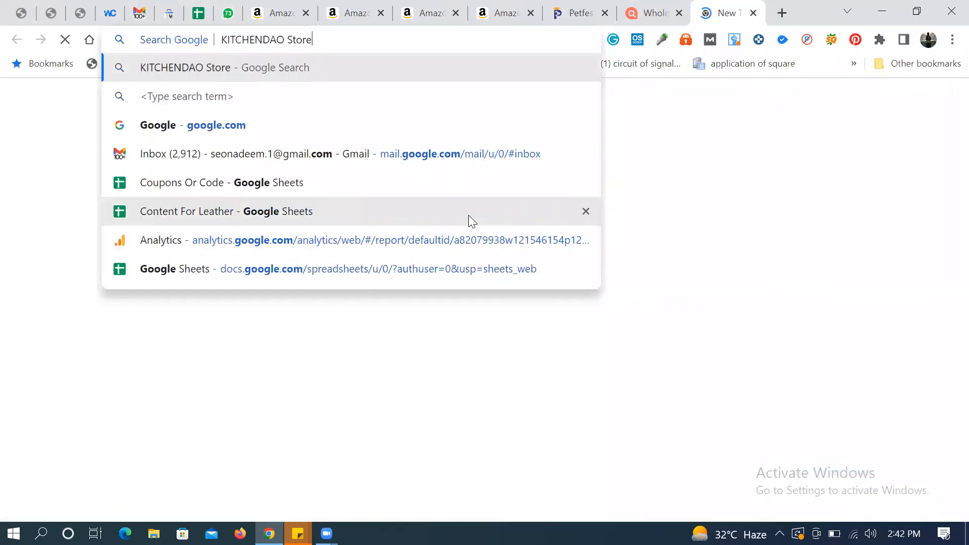
pyautogui.hotkey('ctrl', 'shift', 'Left')
pyautogui.press('BackSpace')
pyautogui.press('Return')
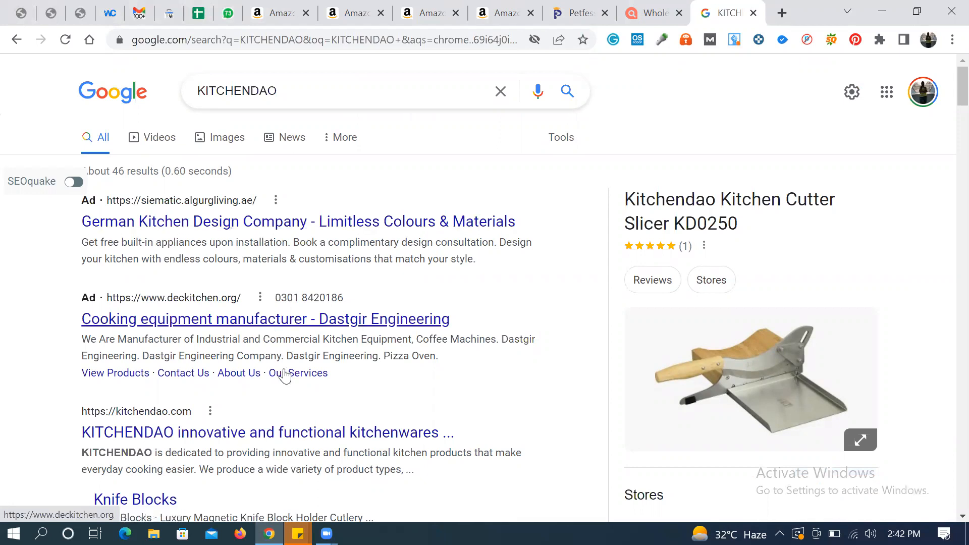
# Step: Open the kitchendao.com search result in its own tab and look over the homepage down to the footer links
pyautogui.scroll(-2, 285, 376)
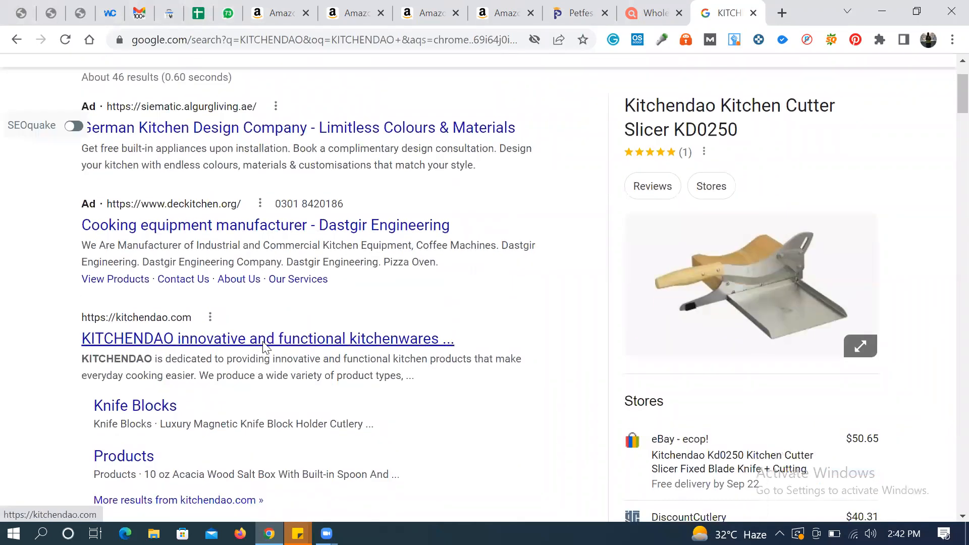
pyautogui.rightClick(265, 347)
pyautogui.click(293, 353)
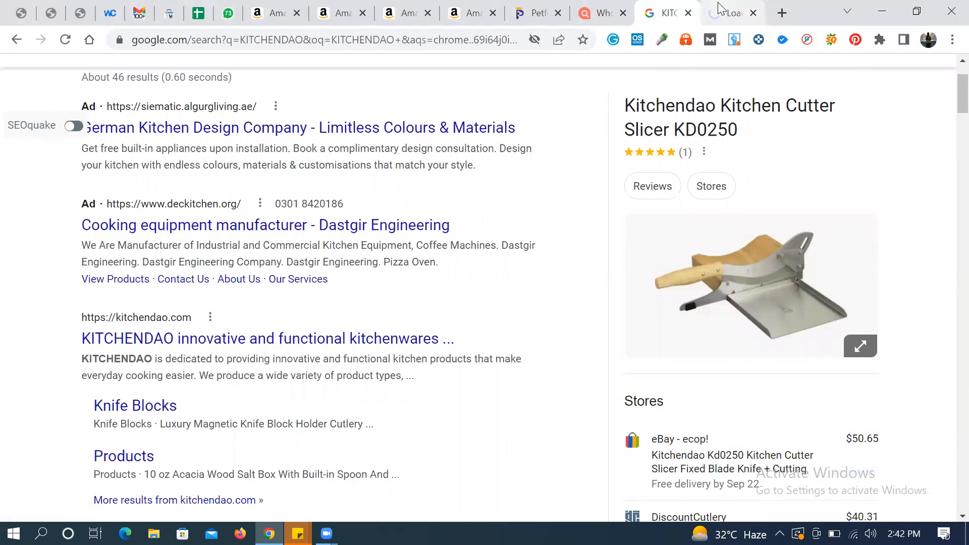
pyautogui.click(719, 8)
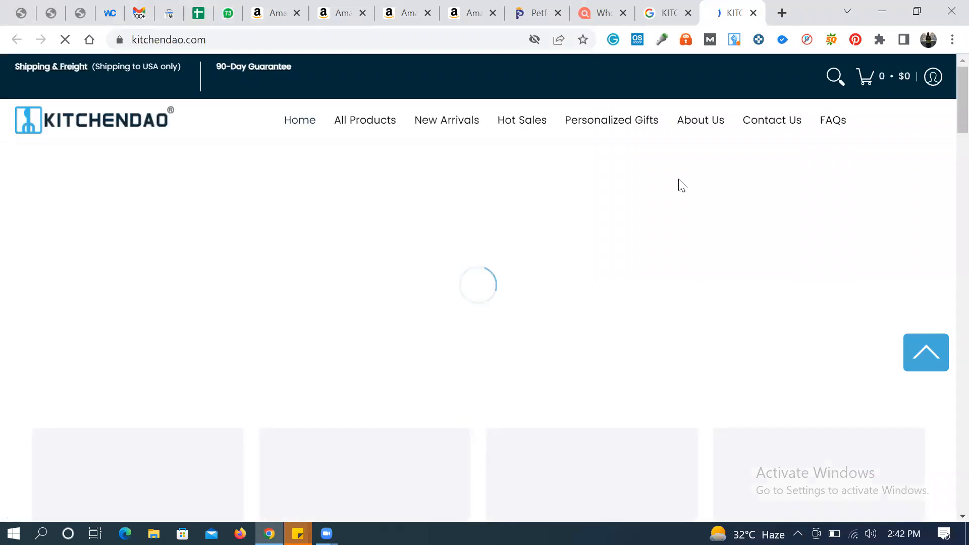
pyautogui.scroll(-15, 474, 263)
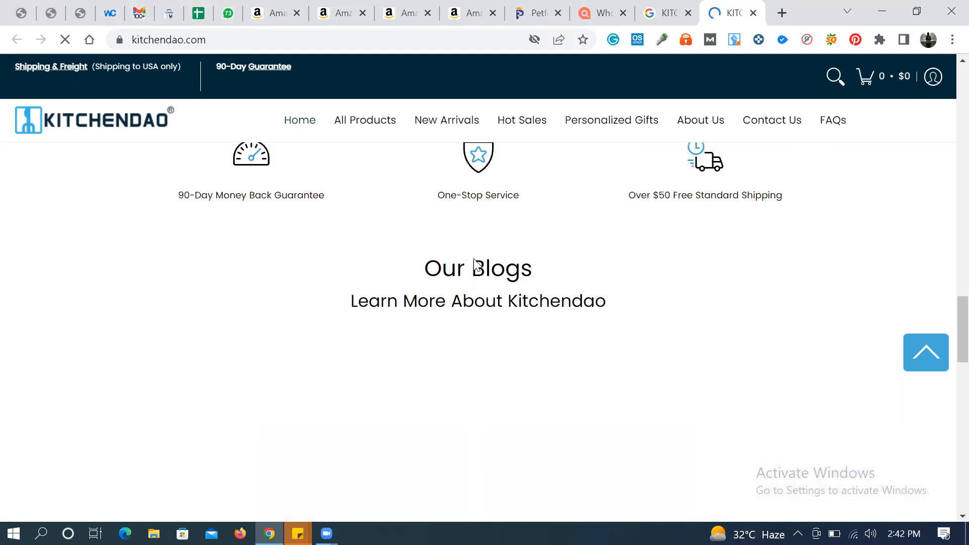
pyautogui.scroll(-5, 474, 263)
pyautogui.scroll(-7, 477, 264)
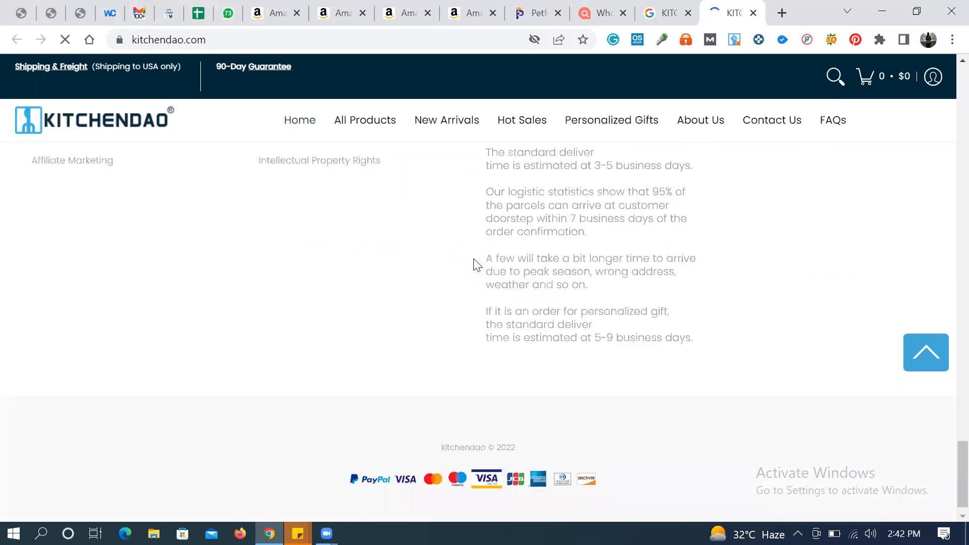
pyautogui.scroll(3, 474, 262)
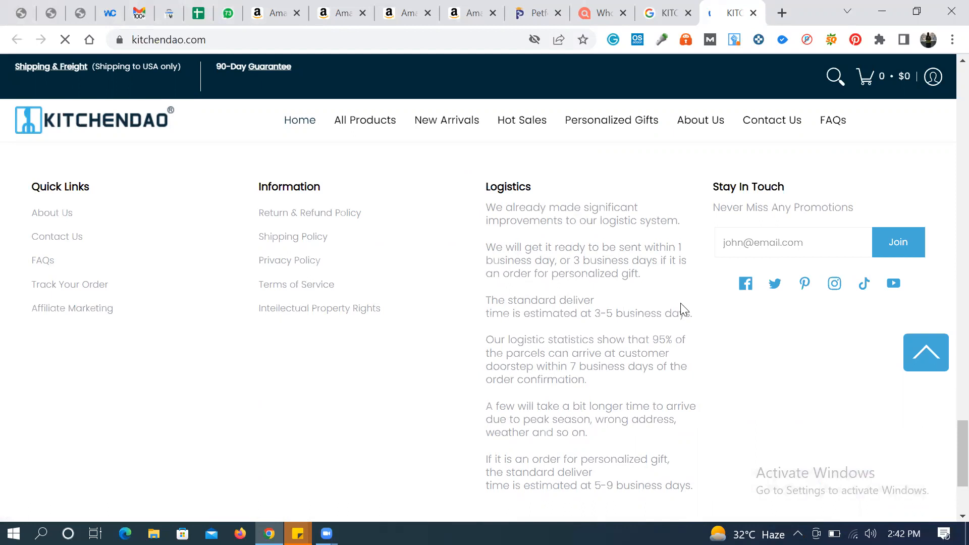
# Step: Search the KITCHENDAO homepage for "wholesale" and scan the blog and footer sections for a wholesale link
pyautogui.hotkey('ctrl', 'f')
pyautogui.write('wholesale')
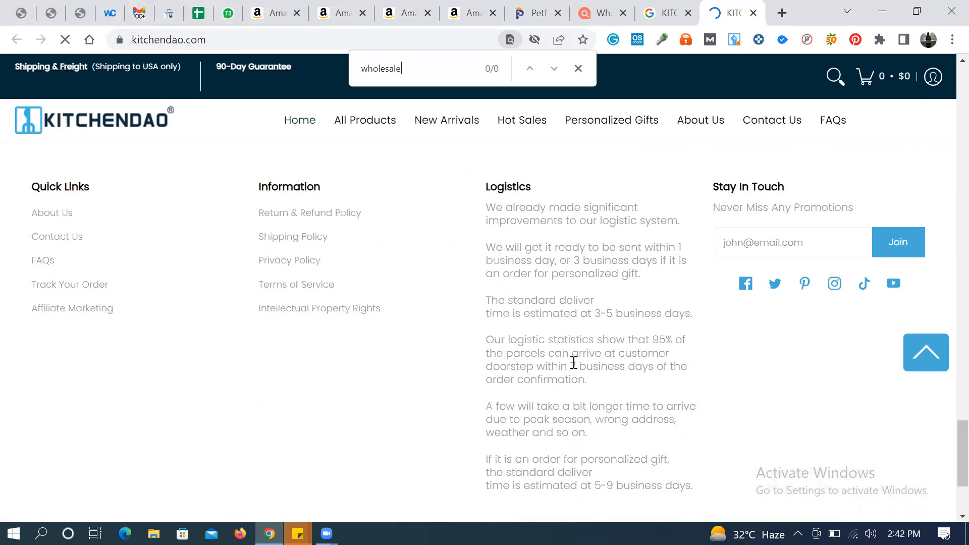
pyautogui.scroll(-3, 549, 385)
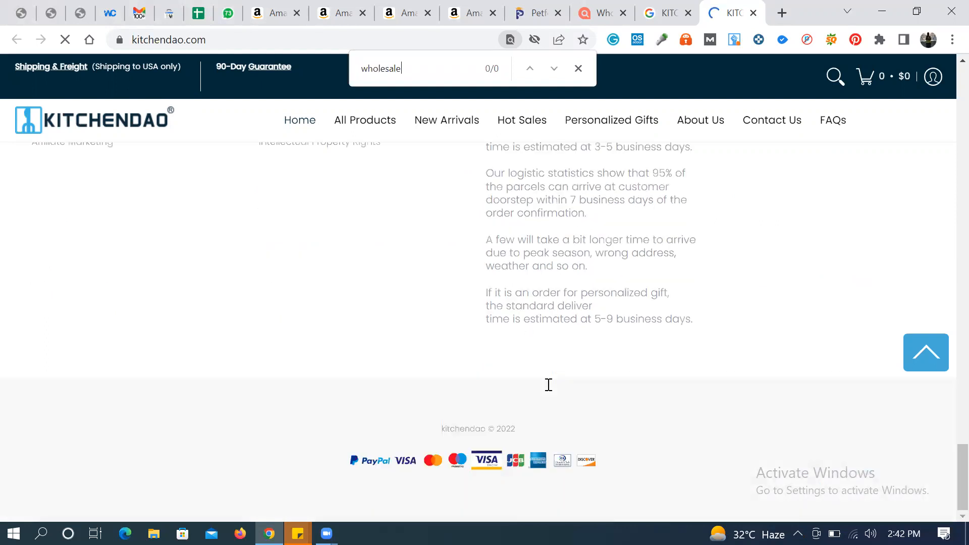
pyautogui.scroll(5, 548, 384)
pyautogui.scroll(3, 548, 384)
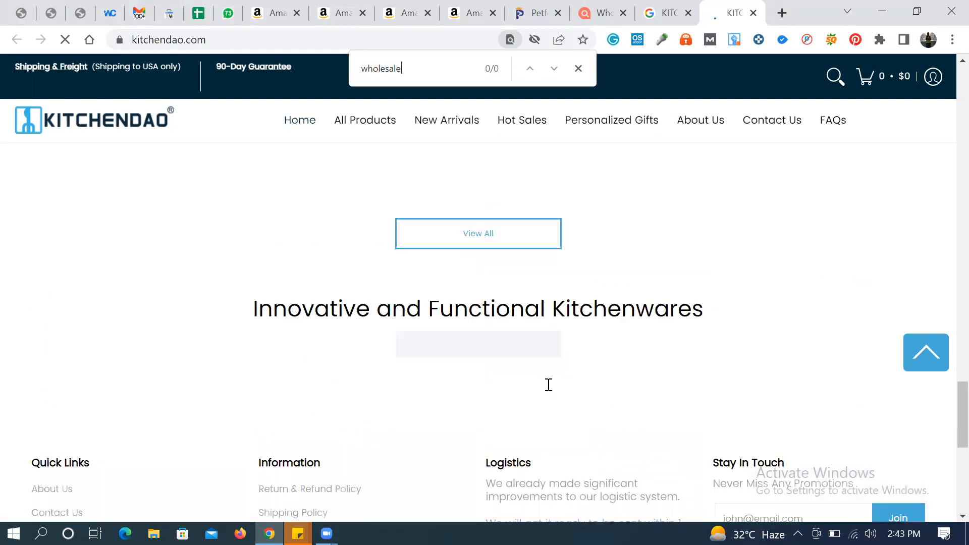
pyautogui.scroll(6, 548, 385)
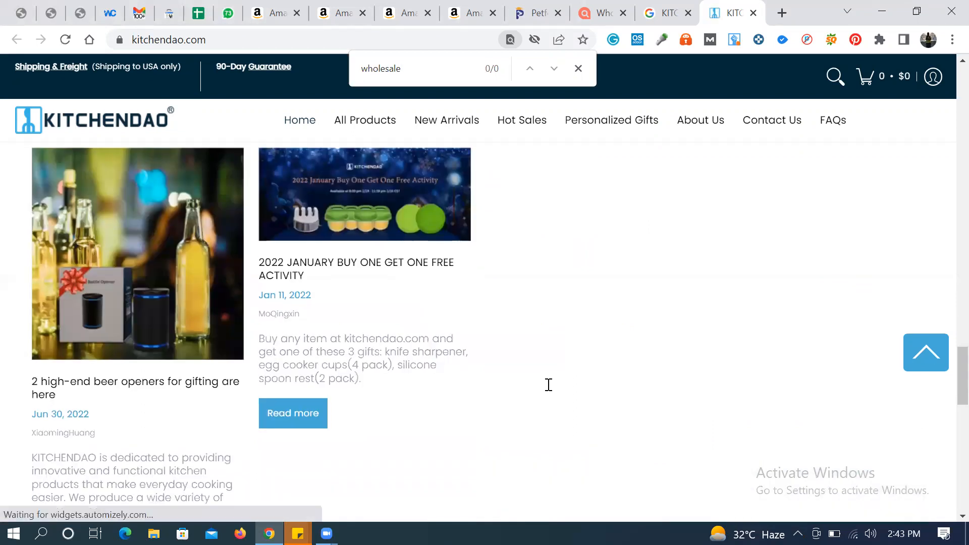
pyautogui.scroll(-1, 549, 385)
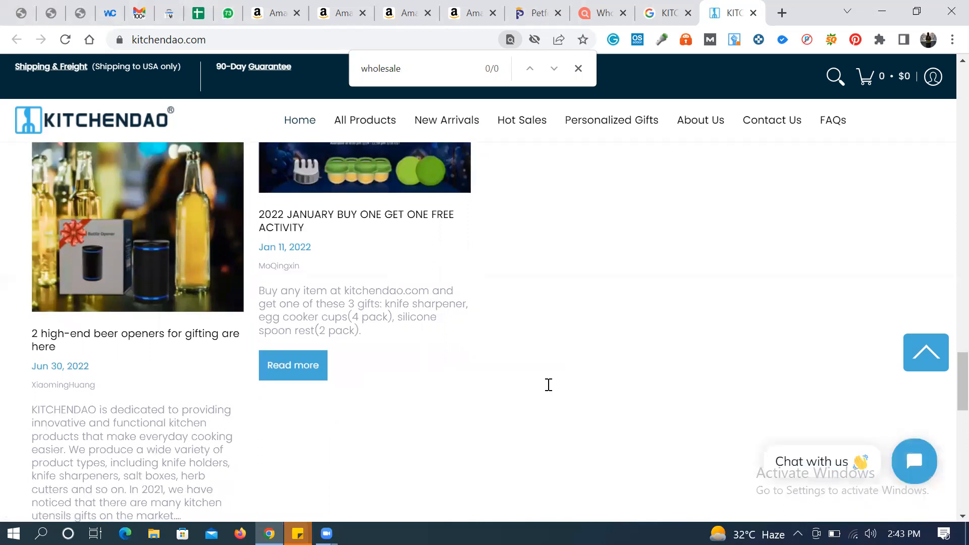
pyautogui.scroll(-10, 548, 384)
# Step: Open the Privacy Policy, Terms of Service and Intellectual Property Rights pages in separate tabs and dismiss the sign-up popup
pyautogui.rightClick(548, 386)
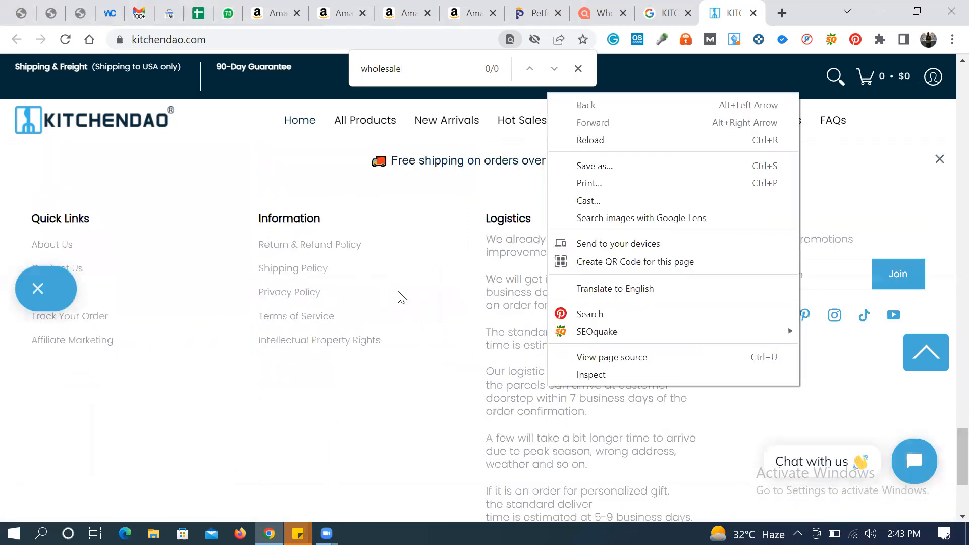
pyautogui.click(310, 302)
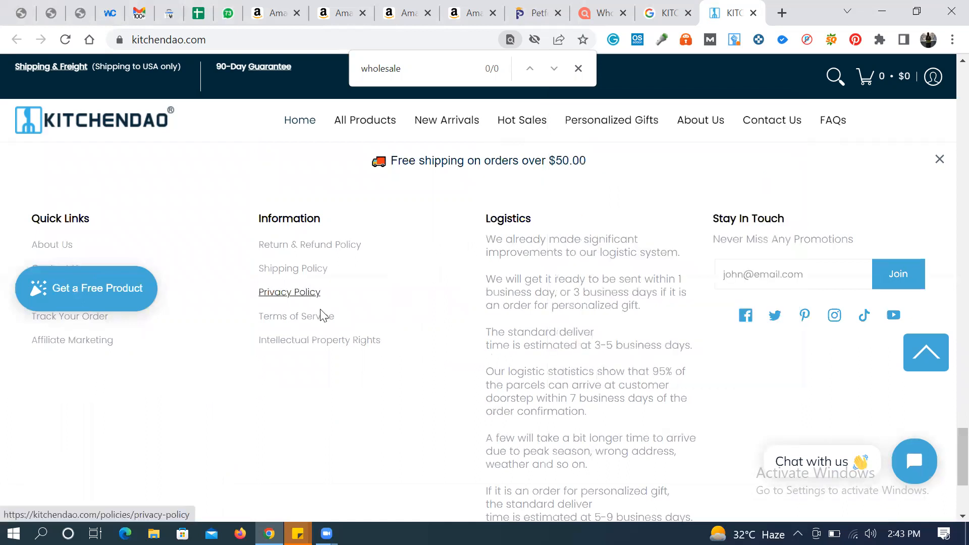
pyautogui.middleClick(321, 315)
pyautogui.middleClick(361, 340)
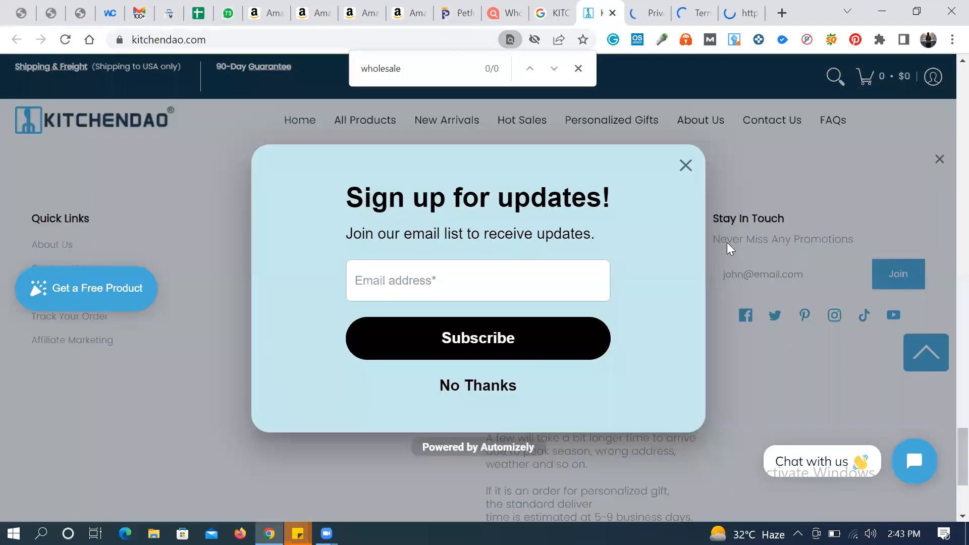
pyautogui.click(685, 164)
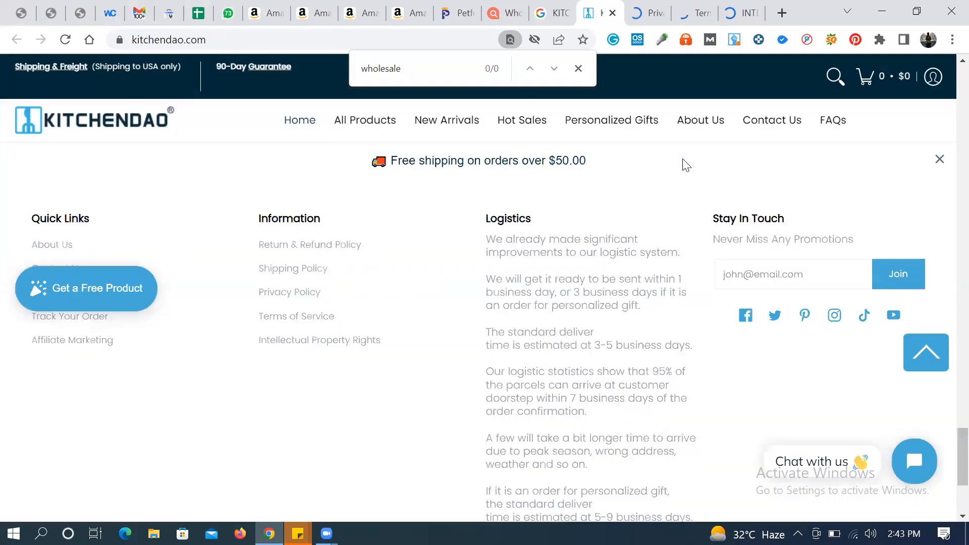
# Step: Return to the Amazon knife block listing and switch its Keepa offers from Used to New condition
pyautogui.click(413, 7)
pyautogui.click(359, 7)
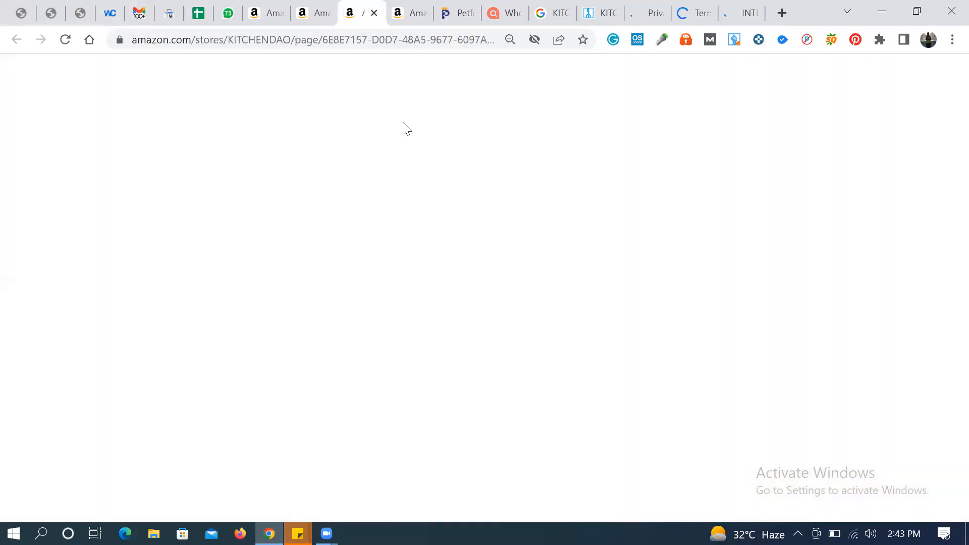
pyautogui.hotkey('ctrl', 'shift', 'Tab')
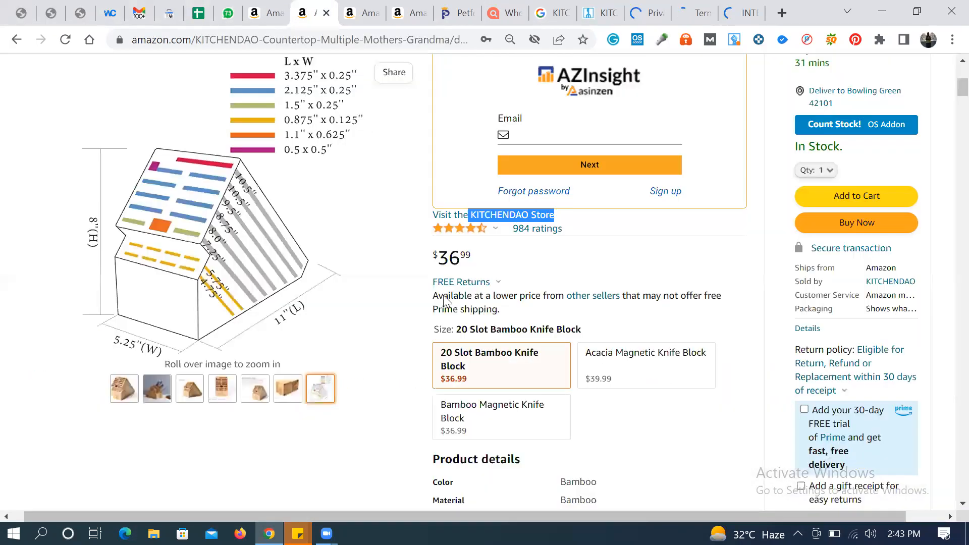
pyautogui.scroll(-10, 445, 353)
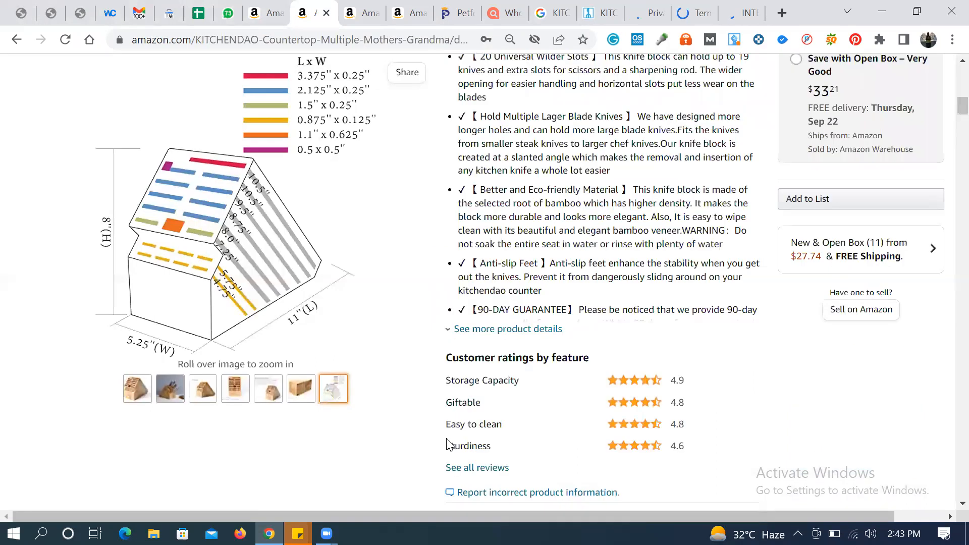
pyautogui.scroll(-8, 447, 444)
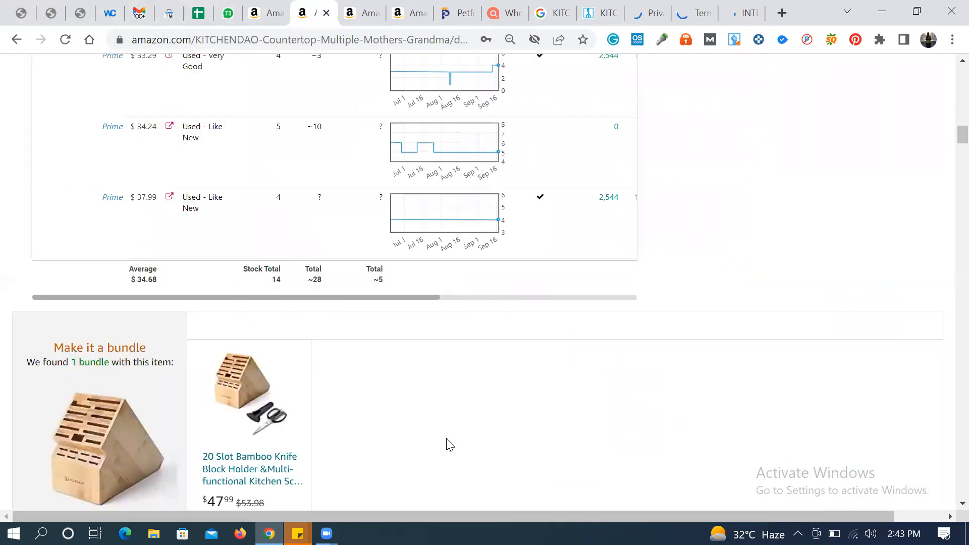
pyautogui.scroll(5, 449, 444)
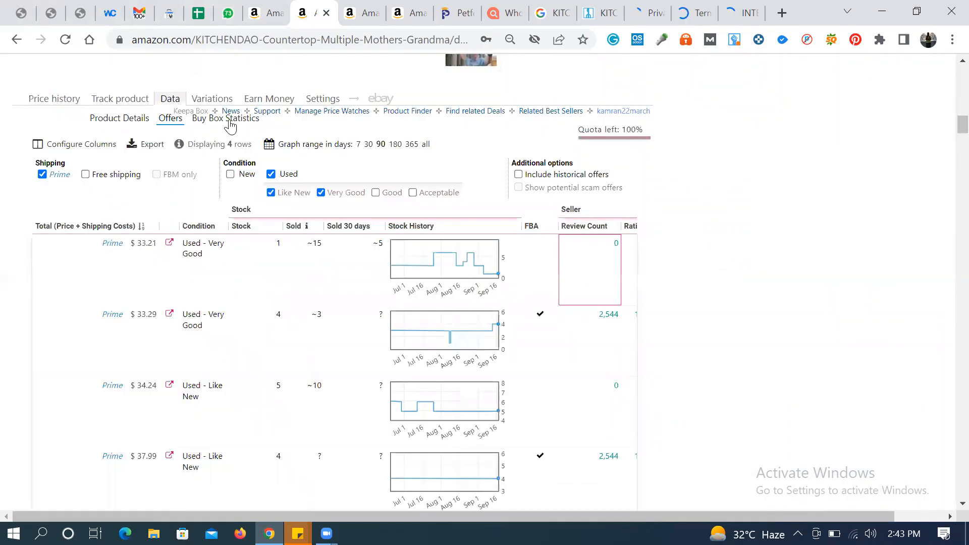
pyautogui.click(273, 175)
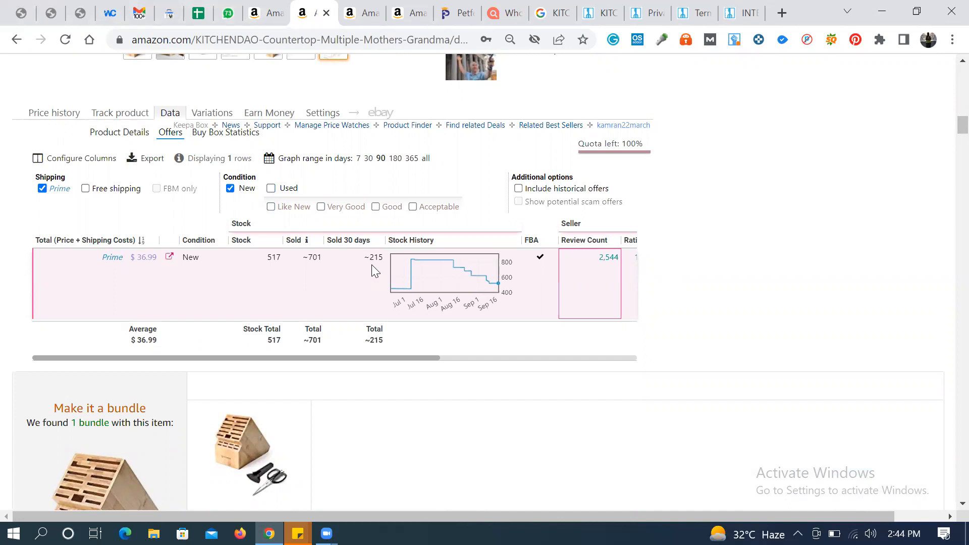
pyautogui.scroll(7, 372, 266)
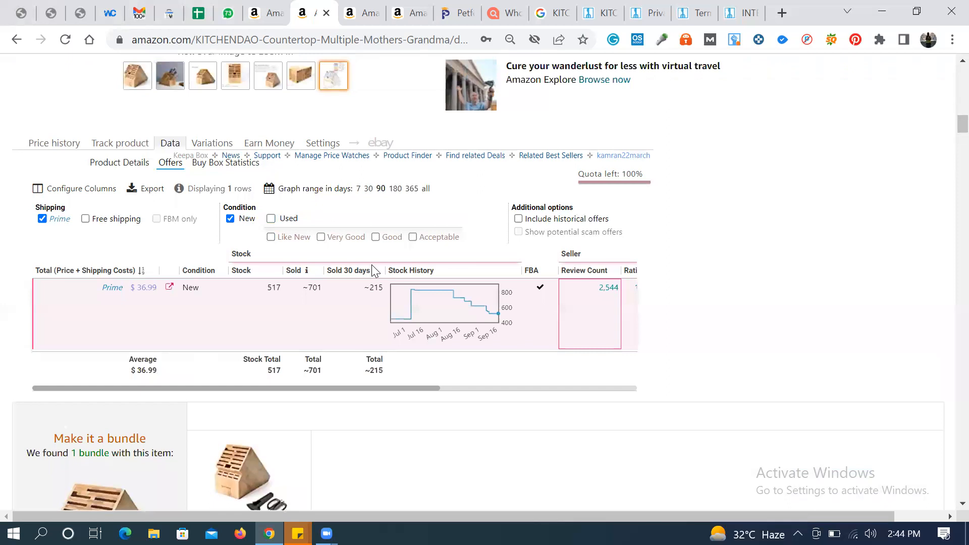
pyautogui.scroll(10, 375, 271)
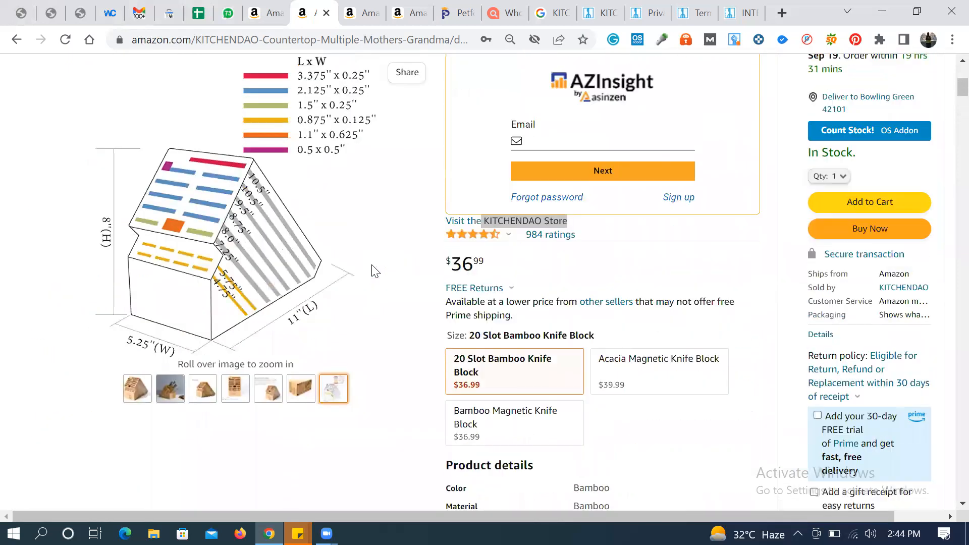
# Step: Move the knife block listing's tab between the KITCHENDAO homepage and Privacy Policy tabs
pyautogui.click(731, 7)
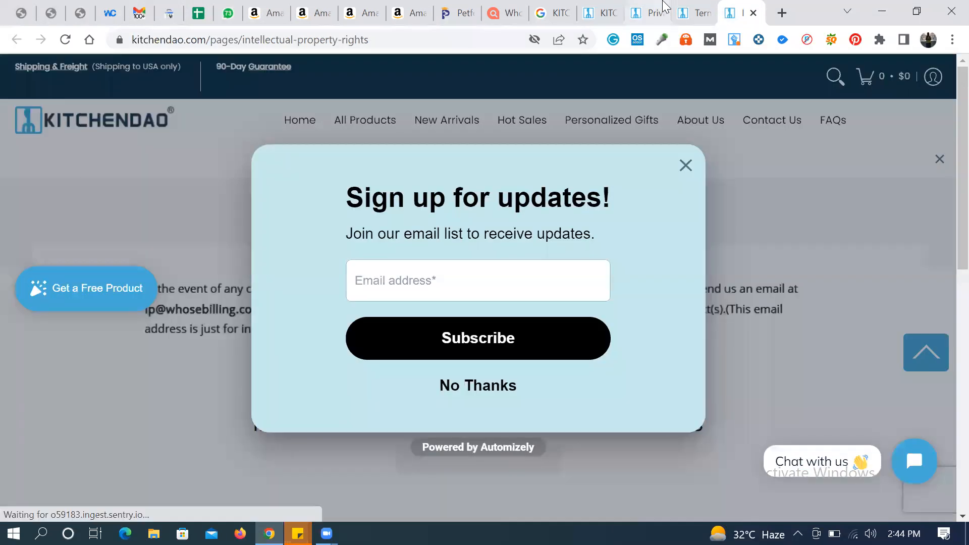
pyautogui.click(593, 7)
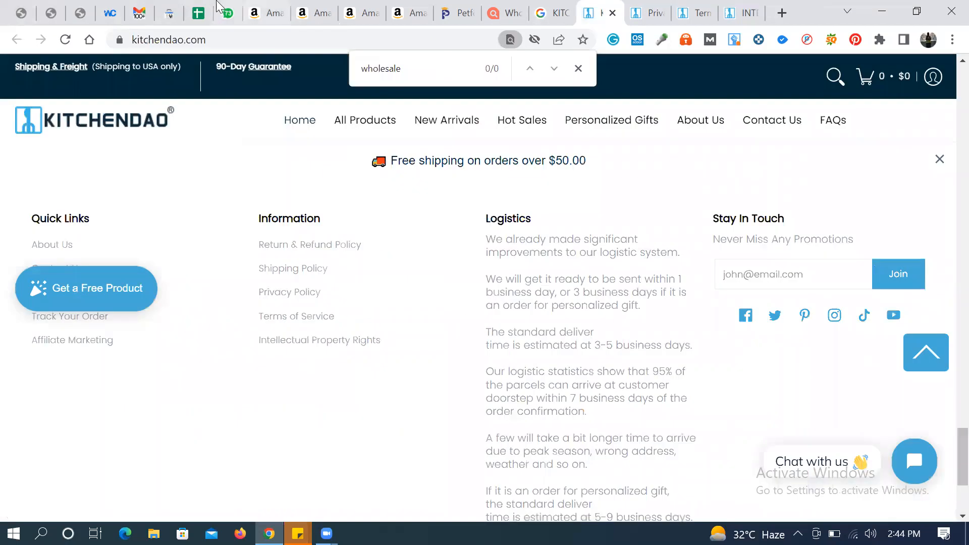
pyautogui.click(309, 7)
pyautogui.moveTo(309, 4); pyautogui.dragTo(581, 34)
pyautogui.scroll(1, 618, 180)
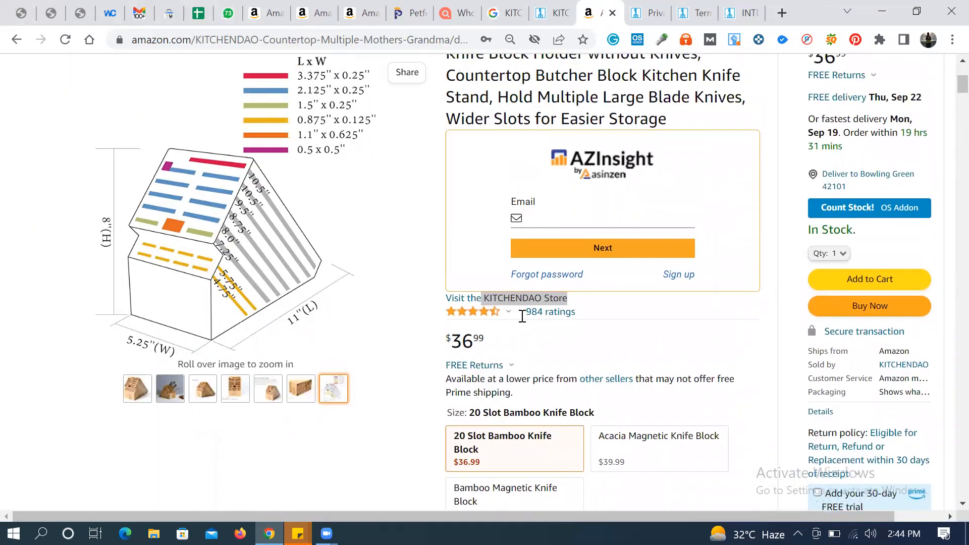
# Step: Switch to KITCHENDAO's Privacy Policy, dismiss the sign-up popup and read which customer information the site collects
pyautogui.hotkey('ctrl', 'Tab')
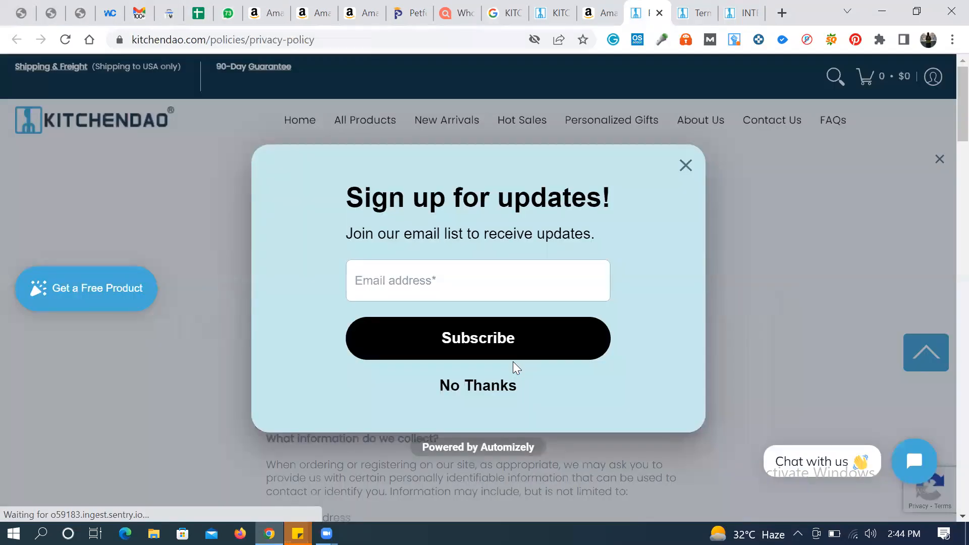
pyautogui.click(687, 166)
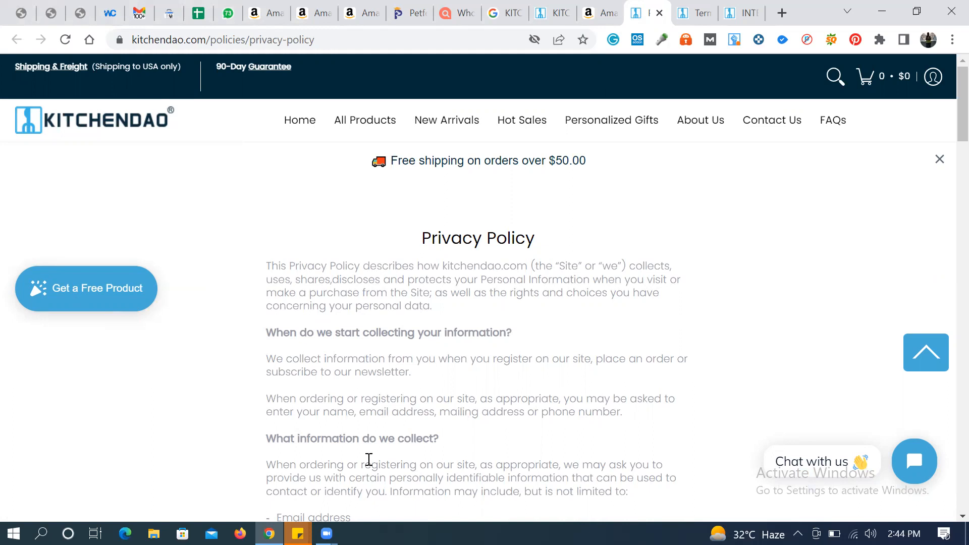
pyautogui.scroll(-7, 388, 436)
pyautogui.scroll(3, 388, 436)
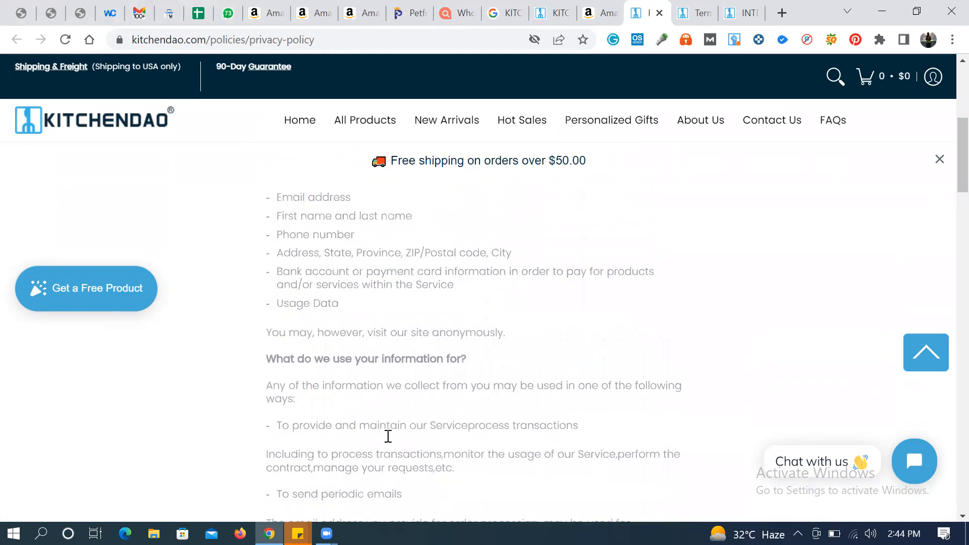
pyautogui.scroll(1, 388, 437)
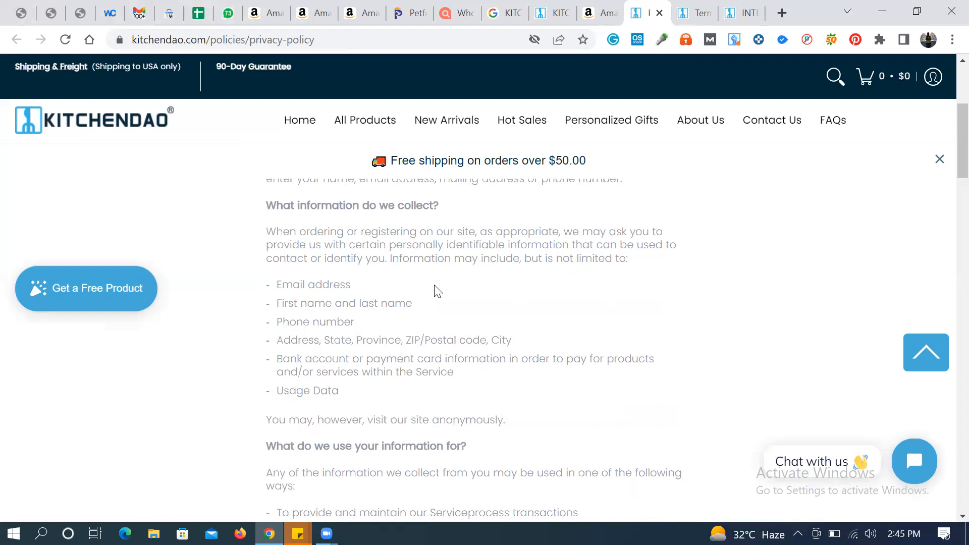
# Step: Read KITCHENDAO's Privacy Policy on how customer information is used and in which situations it is shared
pyautogui.scroll(-1, 438, 291)
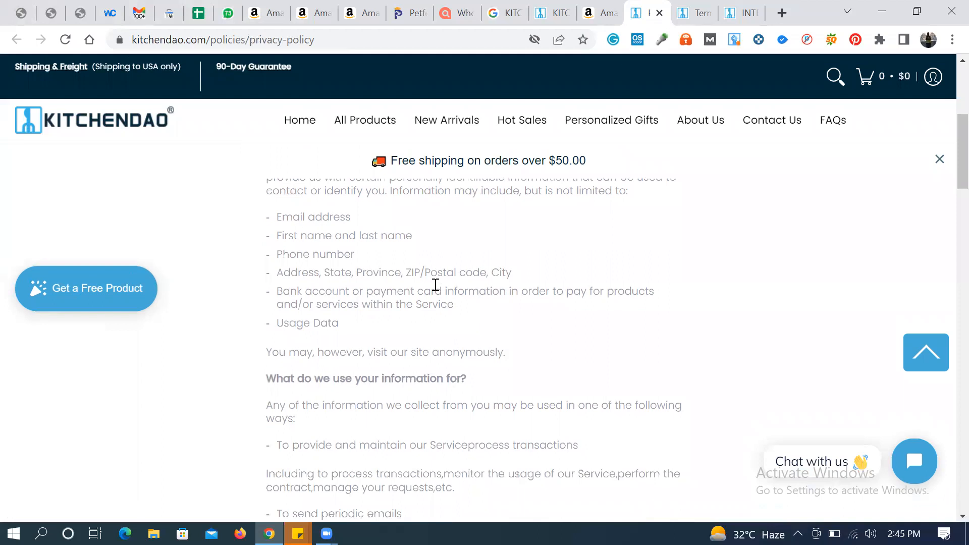
pyautogui.scroll(-1, 435, 285)
pyautogui.scroll(-2, 435, 286)
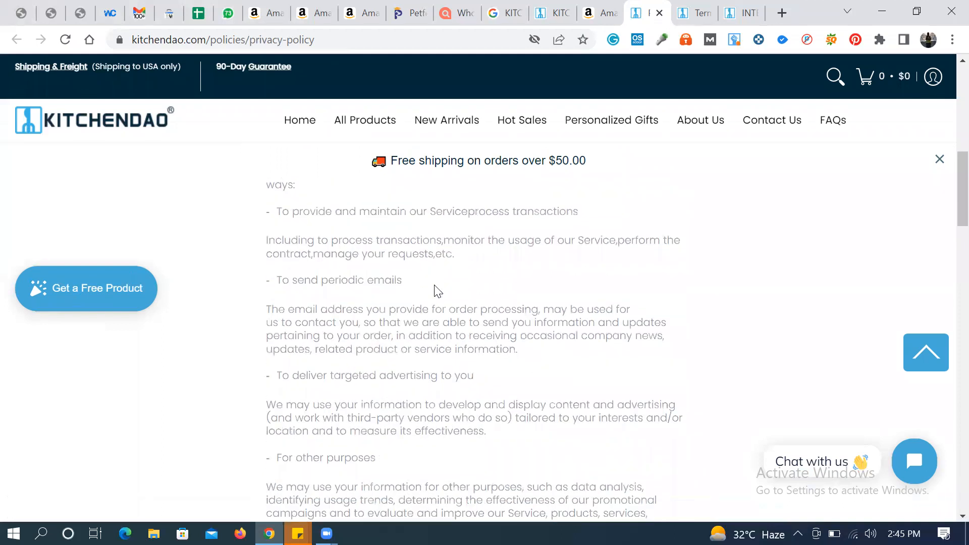
pyautogui.scroll(-3, 435, 289)
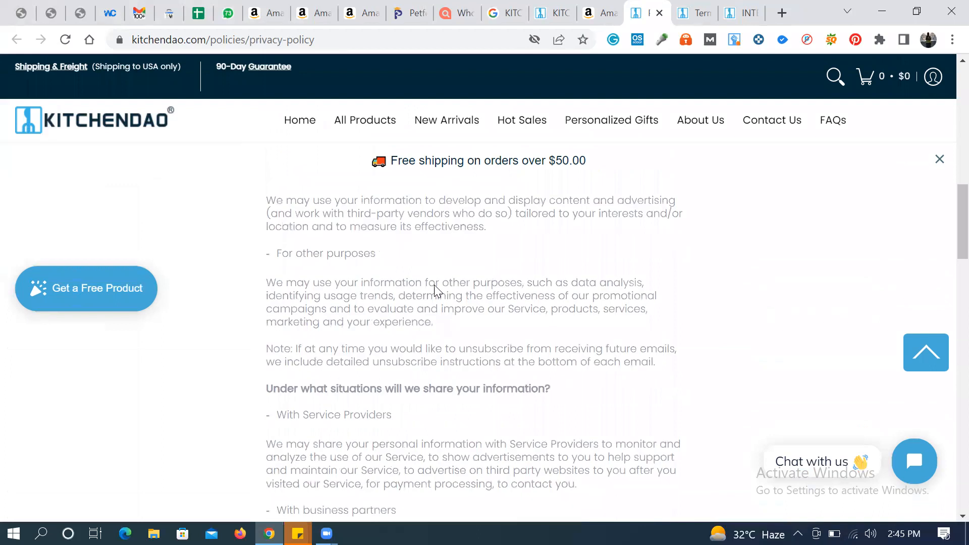
pyautogui.scroll(-1, 434, 283)
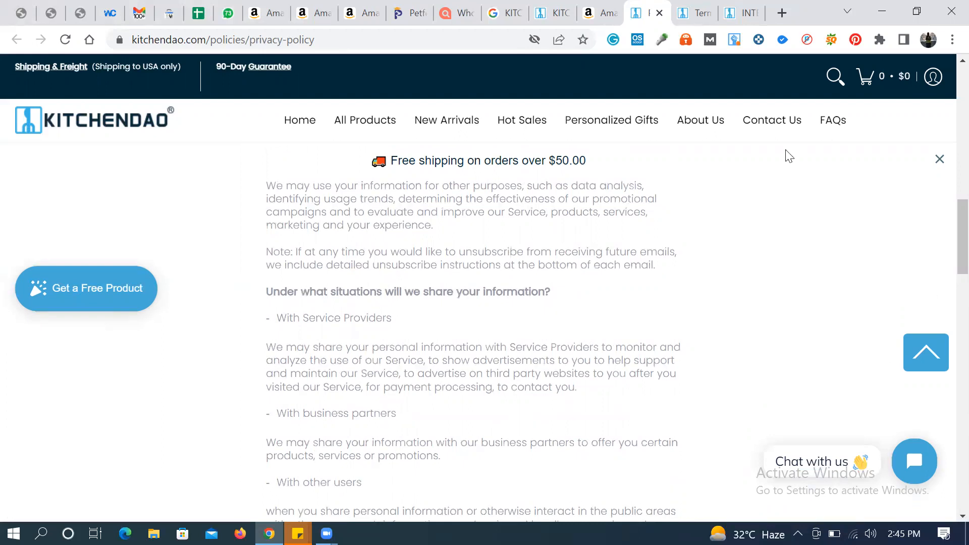
# Step: Compare the Amazon knife block listing with the Privacy Policy tab and review the listing's seller, price and product details
pyautogui.click(601, 13)
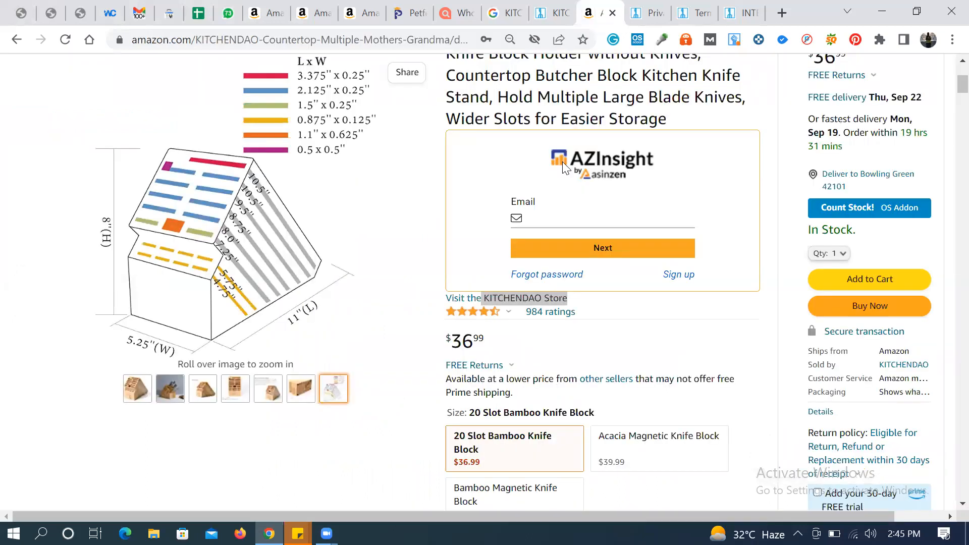
pyautogui.scroll(3, 503, 276)
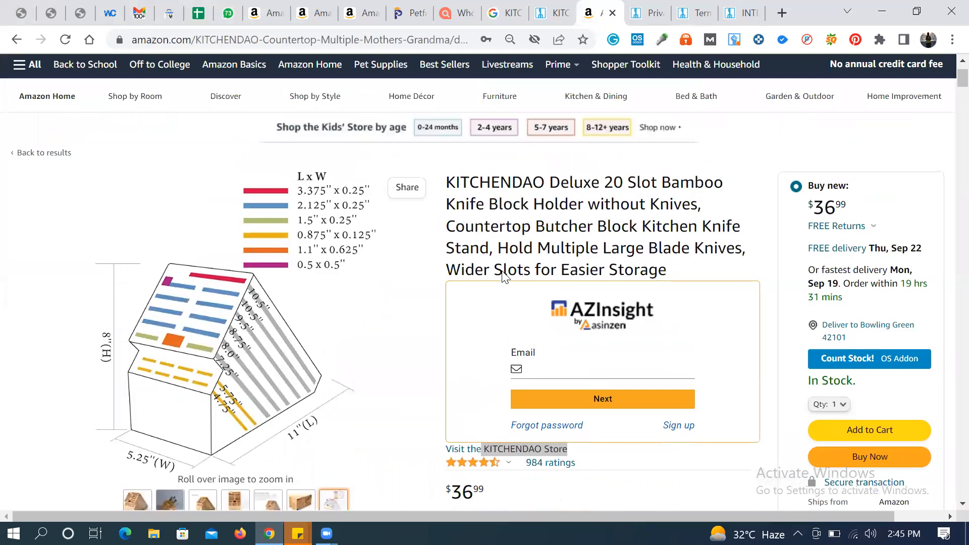
pyautogui.scroll(-3, 503, 276)
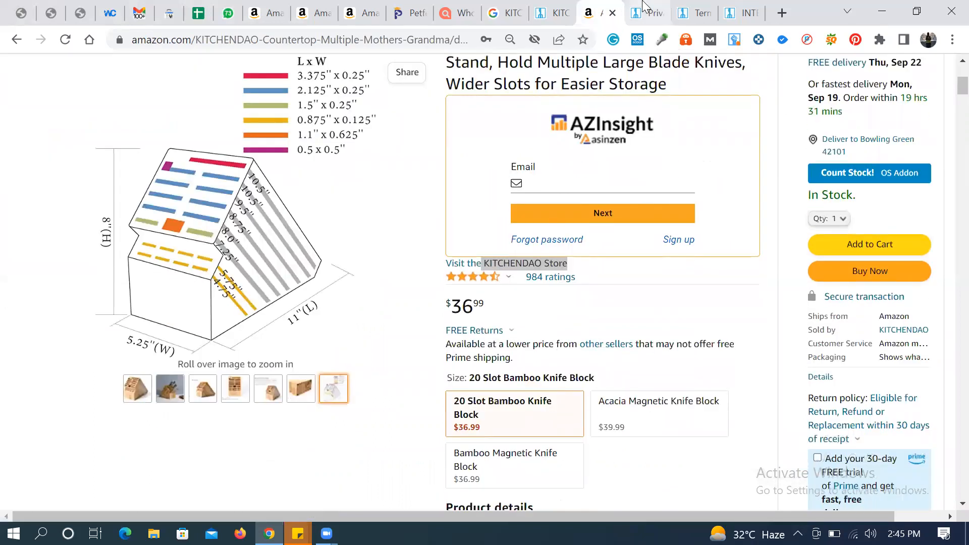
pyautogui.click(646, 13)
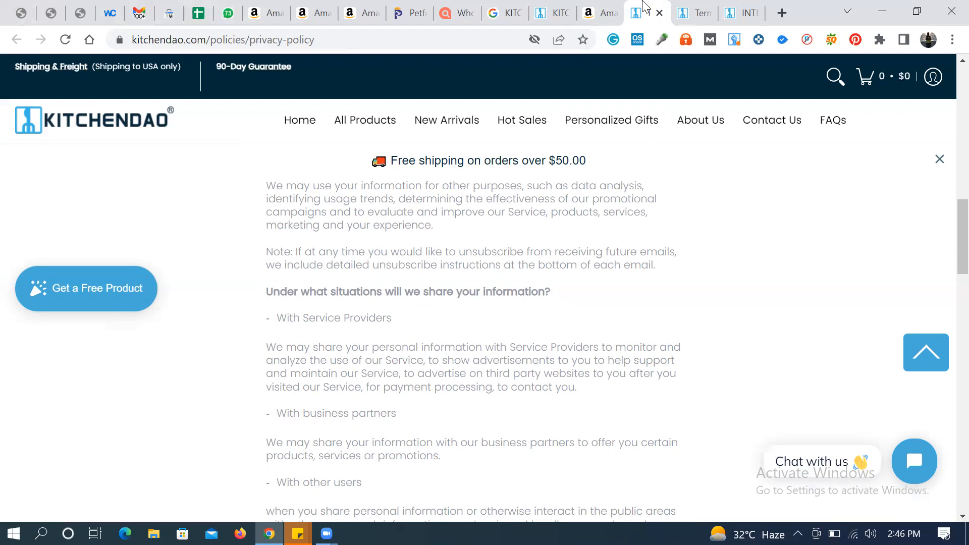
pyautogui.click(598, 7)
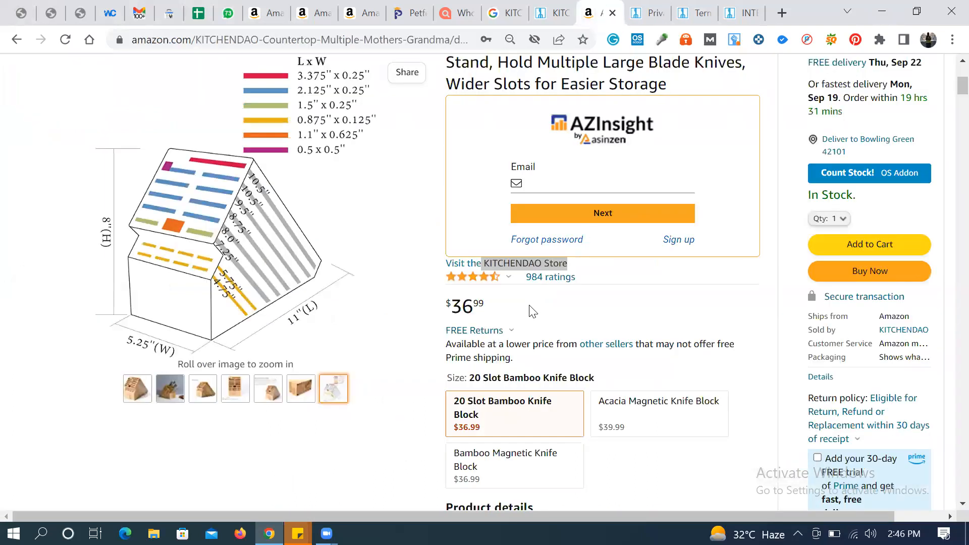
pyautogui.scroll(-10, 528, 309)
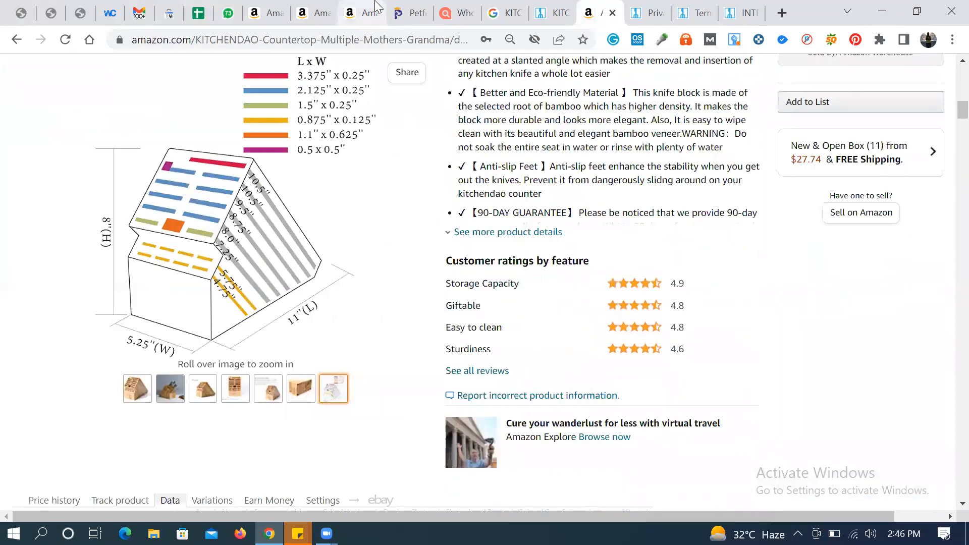
# Step: Switch to the Hamilton Beach coffee grinder listing and examine its product information down to the Best Sellers Rank
pyautogui.click(376, 7)
pyautogui.scroll(14, 449, 236)
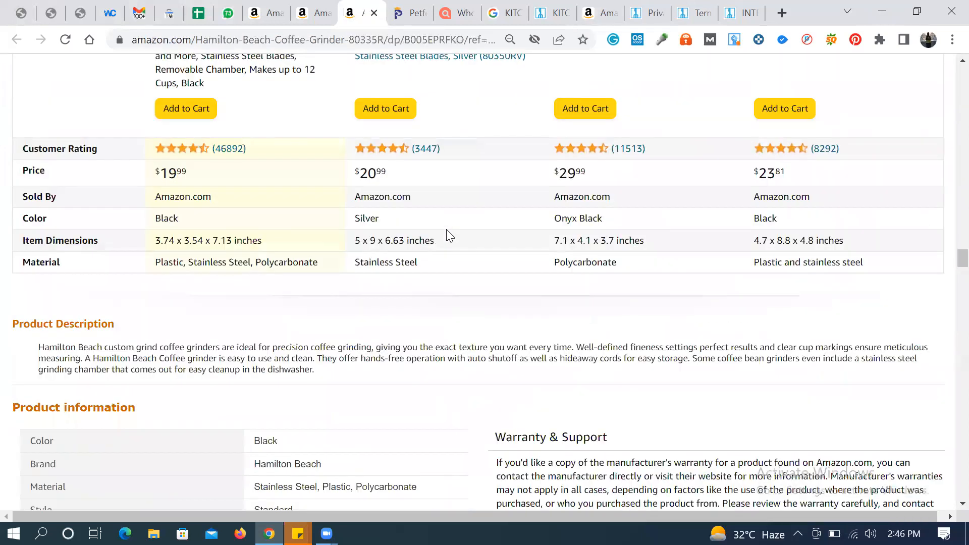
pyautogui.scroll(-13, 449, 236)
pyautogui.scroll(-1, 449, 235)
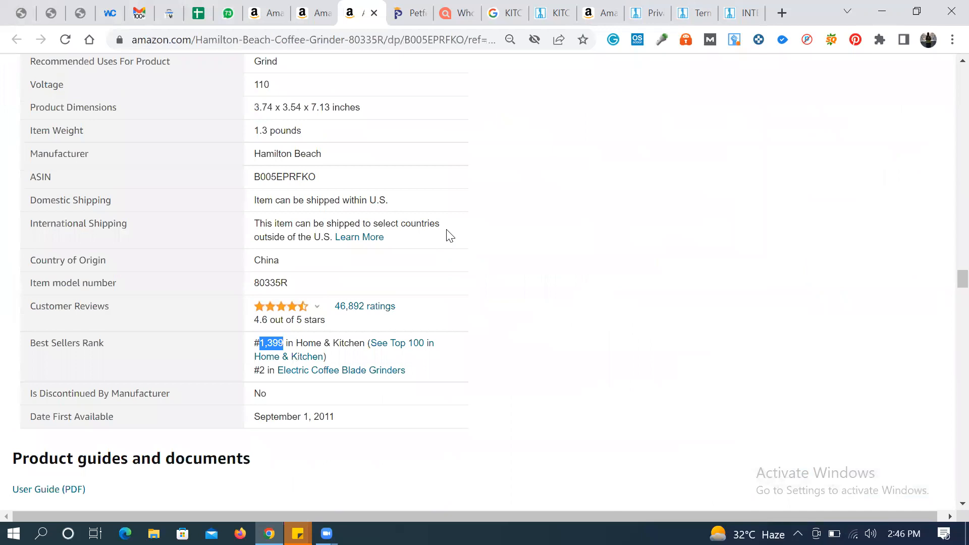
pyautogui.click(495, 251)
# Step: Review the coffee grinder's brand, price, shipping and sold-by details at the beginning of its listing
pyautogui.scroll(20, 495, 251)
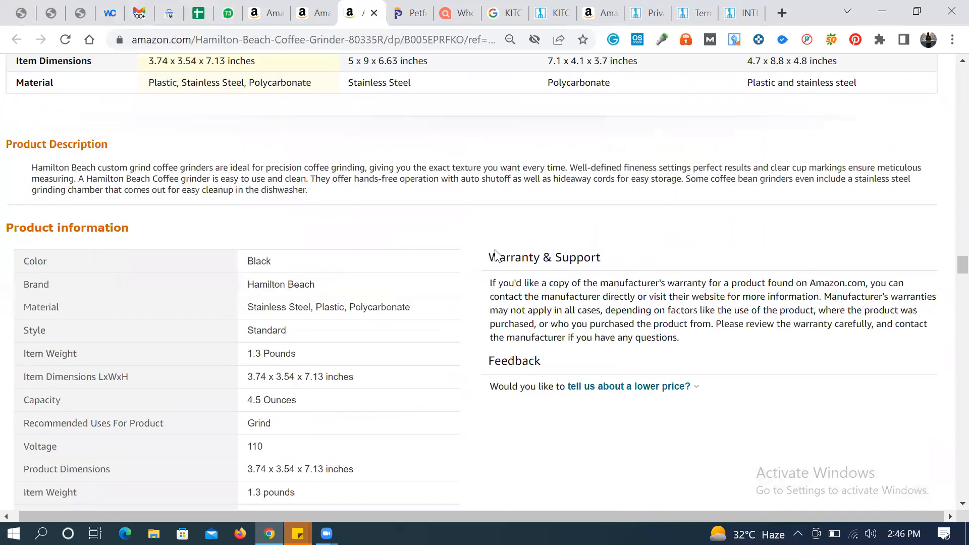
pyautogui.scroll(10, 495, 251)
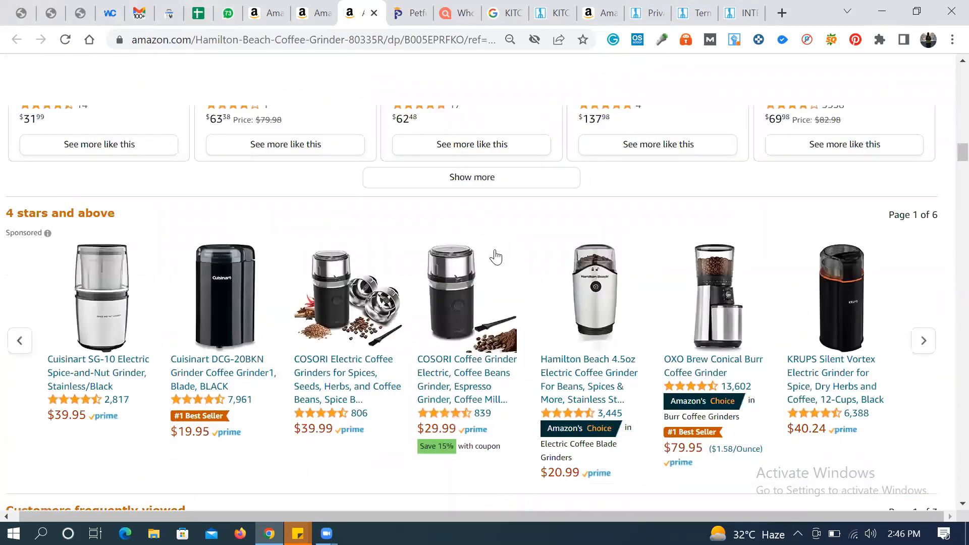
pyautogui.scroll(10, 495, 256)
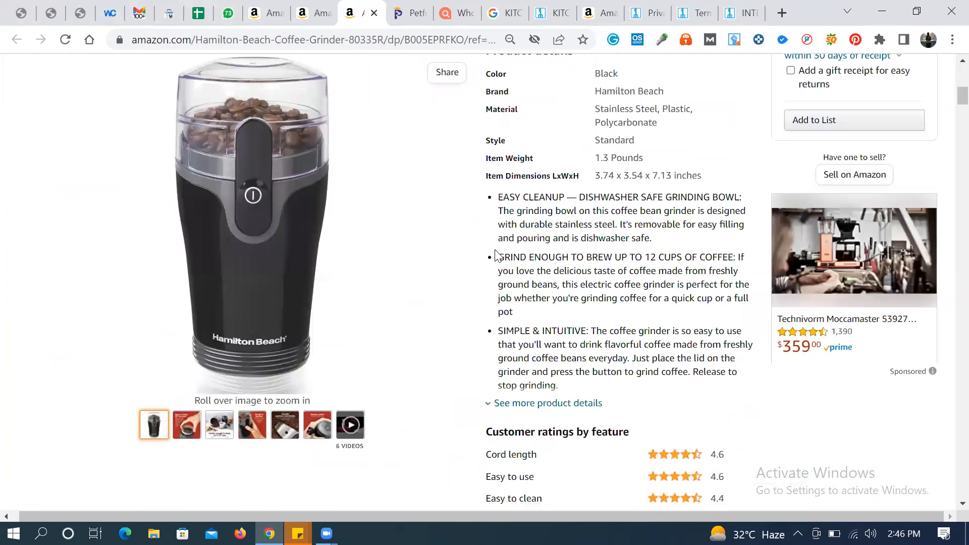
pyautogui.scroll(5, 496, 257)
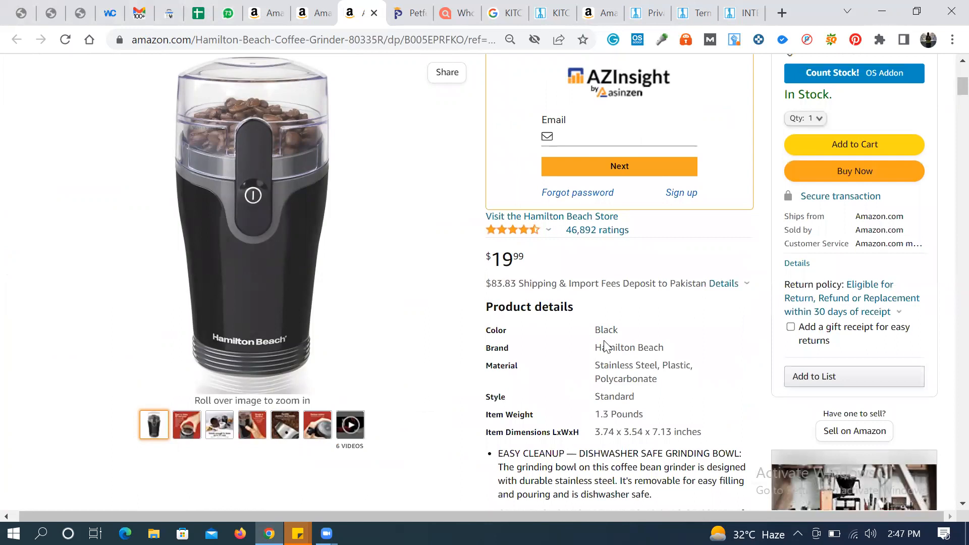
pyautogui.scroll(-1, 605, 347)
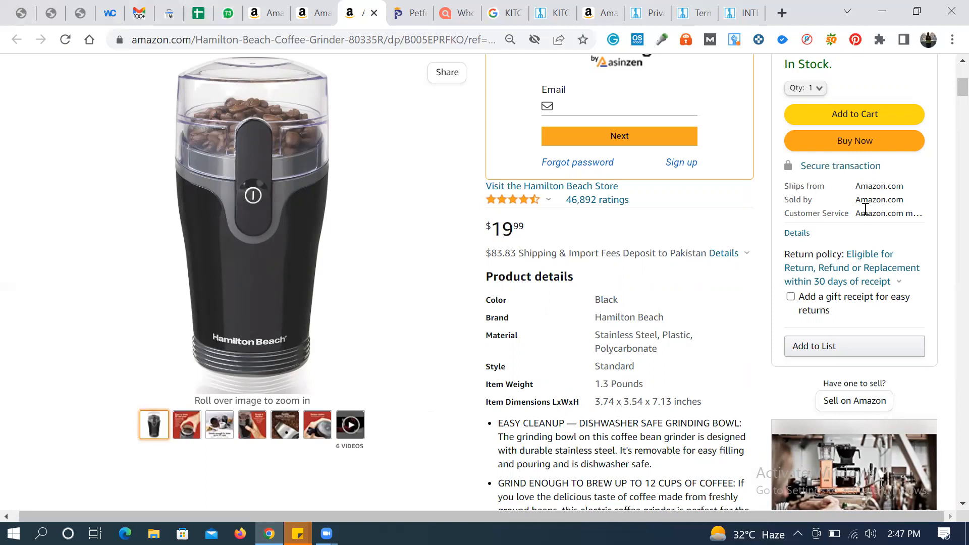
pyautogui.scroll(4, 873, 227)
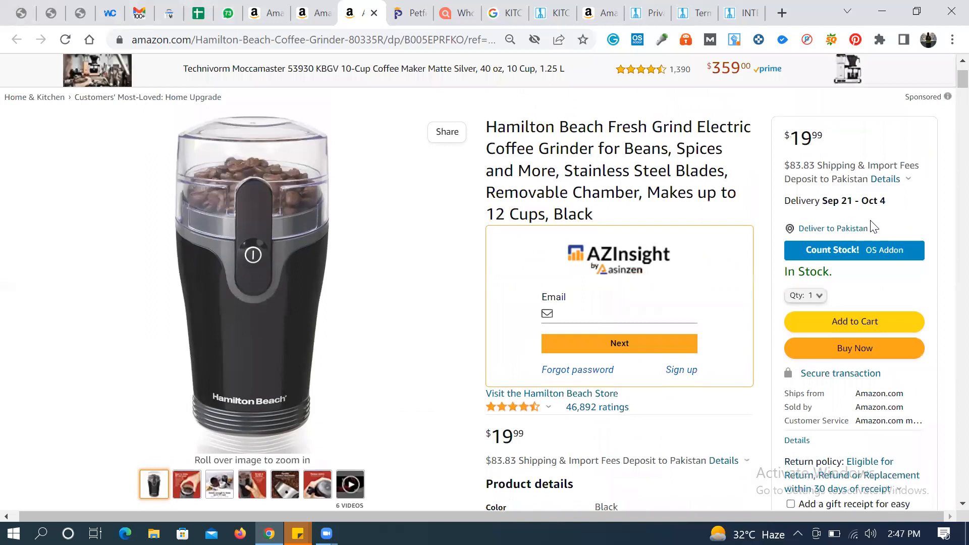
pyautogui.scroll(-8, 481, 284)
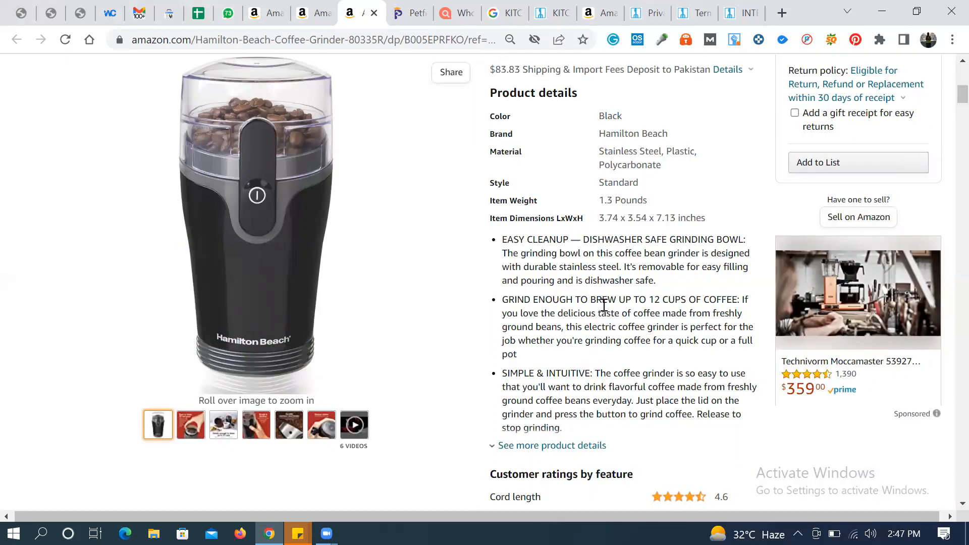
# Step: Close the coffee grinder listing and open KITCHENDAO's Wine & Bar Tools, Grills & Outdoor Cooking and Seasoning Container store categories in separate tabs
pyautogui.hotkey('ctrl', 'w')
pyautogui.hotkey('ctrl', 'shift', 'Tab')
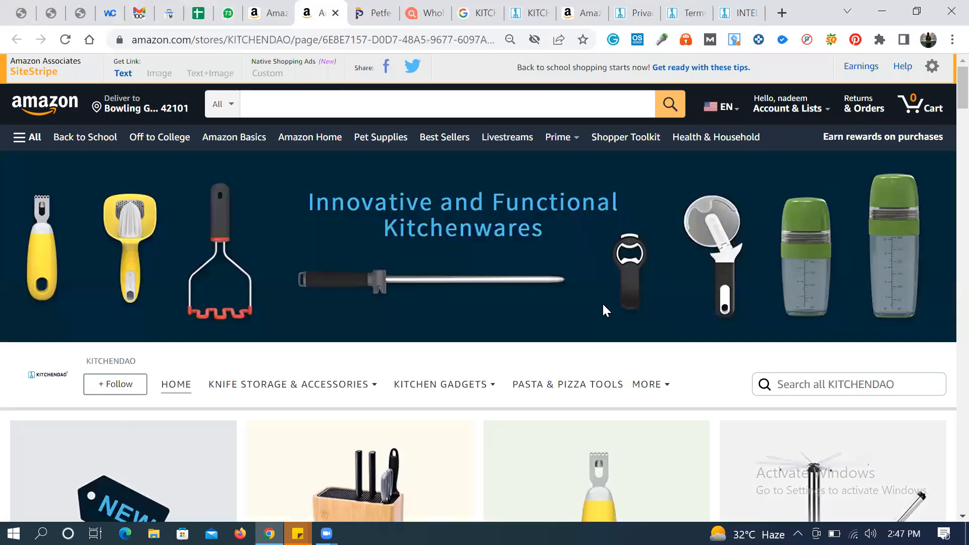
pyautogui.scroll(-5, 602, 306)
pyautogui.scroll(-3, 603, 311)
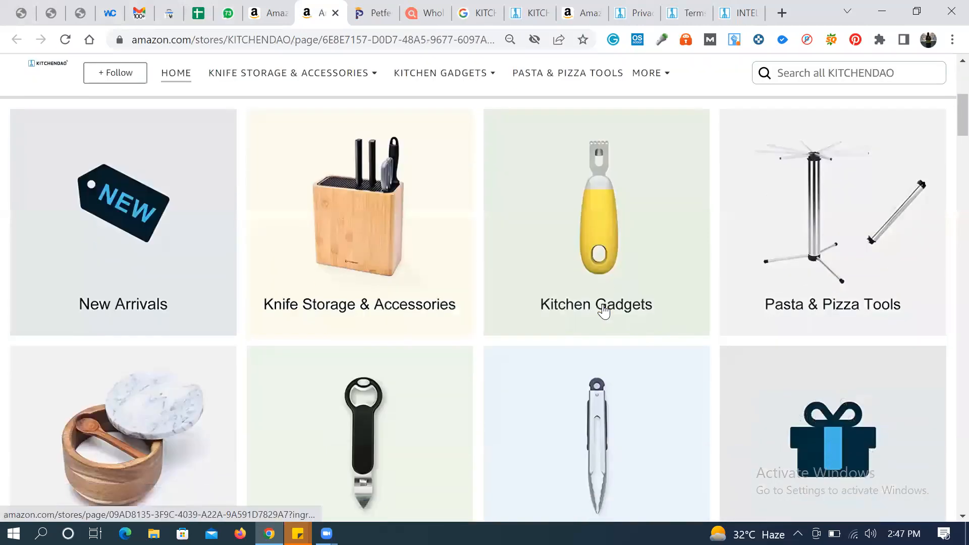
pyautogui.keyDown('ctrl'); pyautogui.click(348, 337); pyautogui.keyUp('ctrl')
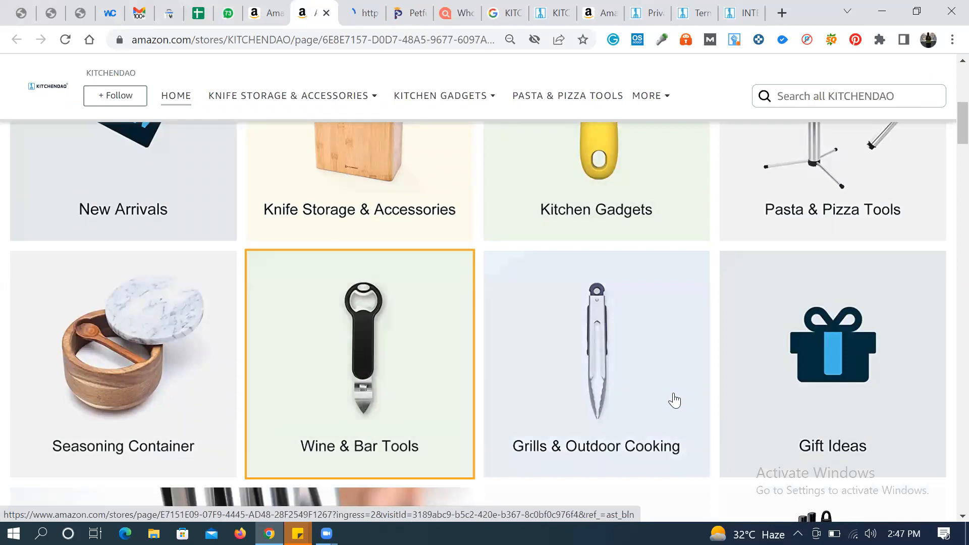
pyautogui.keyDown('ctrl'); pyautogui.click(645, 377); pyautogui.keyUp('ctrl')
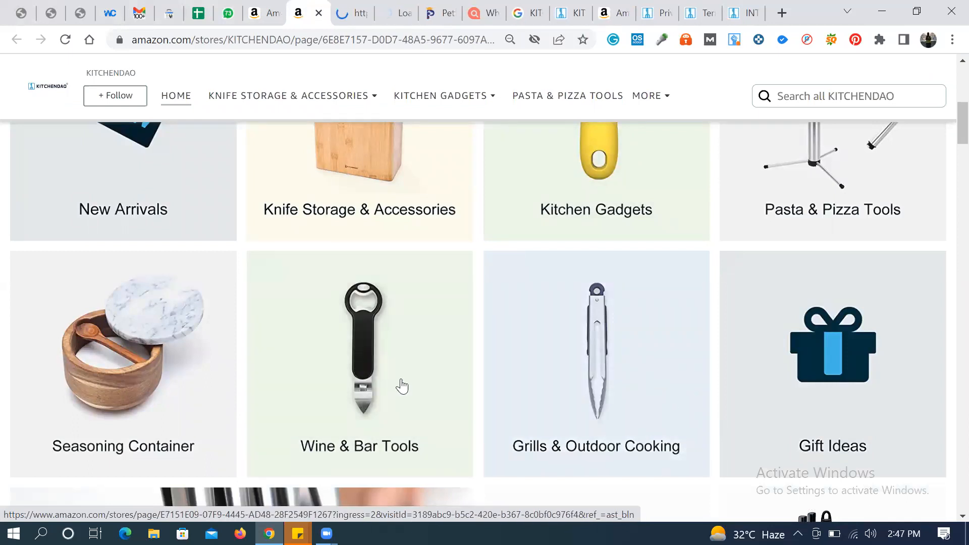
pyautogui.keyDown('ctrl'); pyautogui.click(132, 389); pyautogui.keyUp('ctrl')
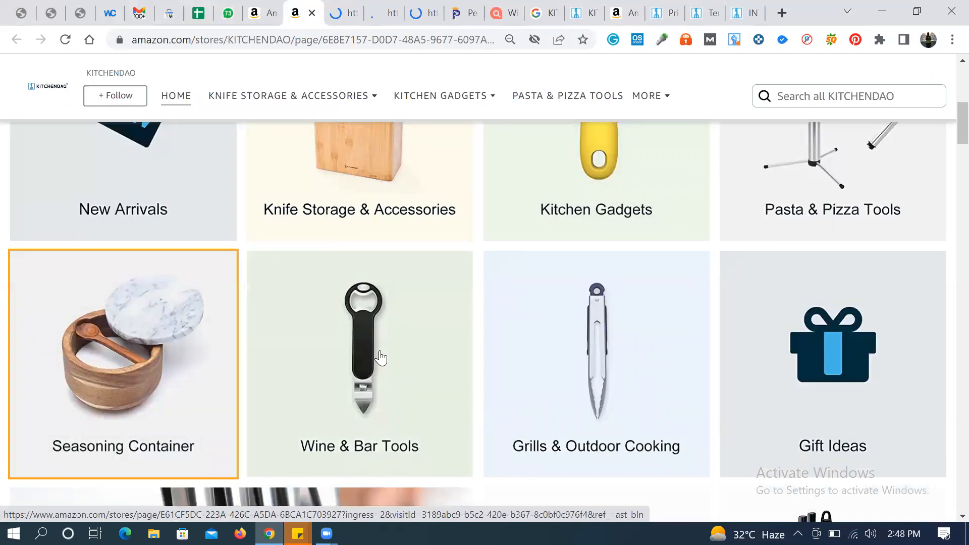
# Step: Look through the Wine & Bar Tools and Grills & Outdoor Cooking store pages for products, ending back at the Grills banner
pyautogui.hotkey('ctrl', 'Tab')
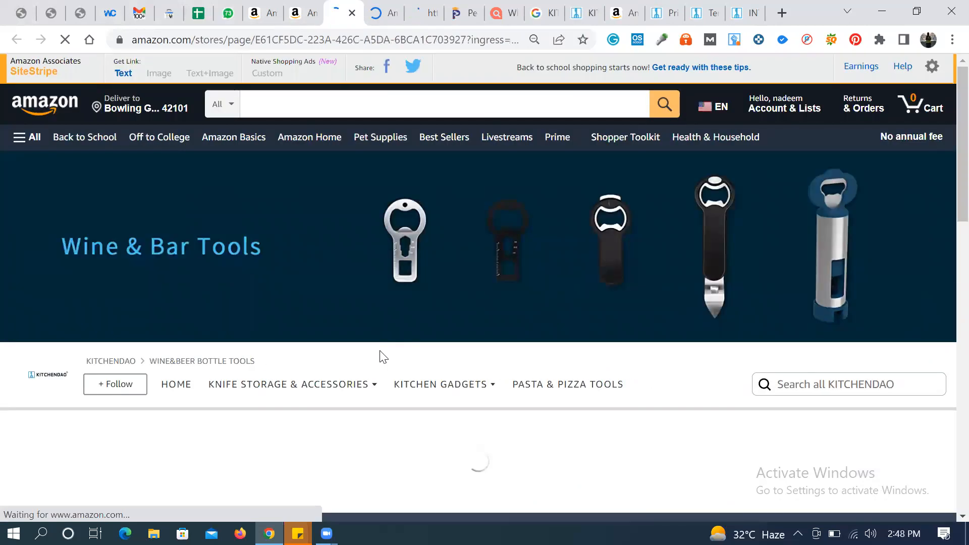
pyautogui.scroll(-5, 382, 357)
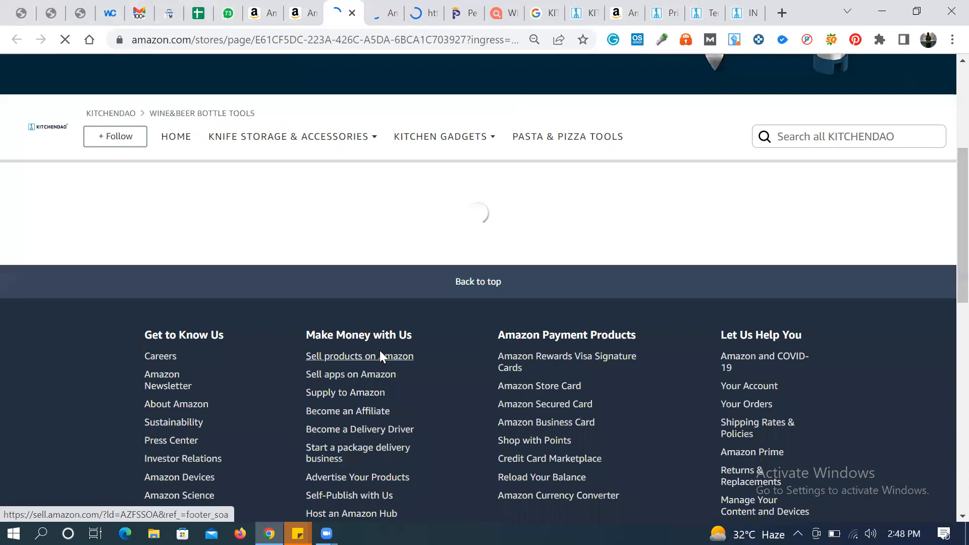
pyautogui.hotkey('ctrl', 'Tab')
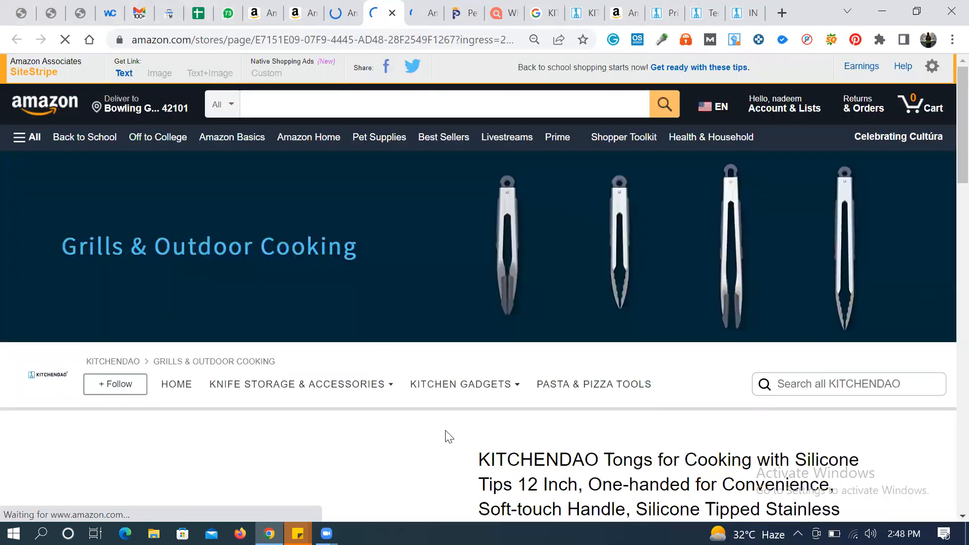
pyautogui.scroll(-4, 449, 437)
pyautogui.scroll(-4, 449, 437)
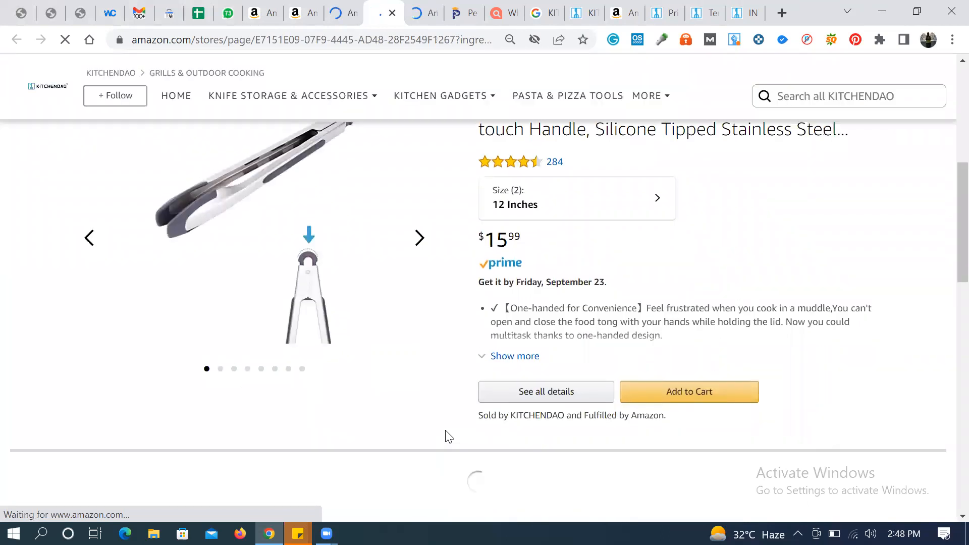
pyautogui.scroll(-3, 449, 437)
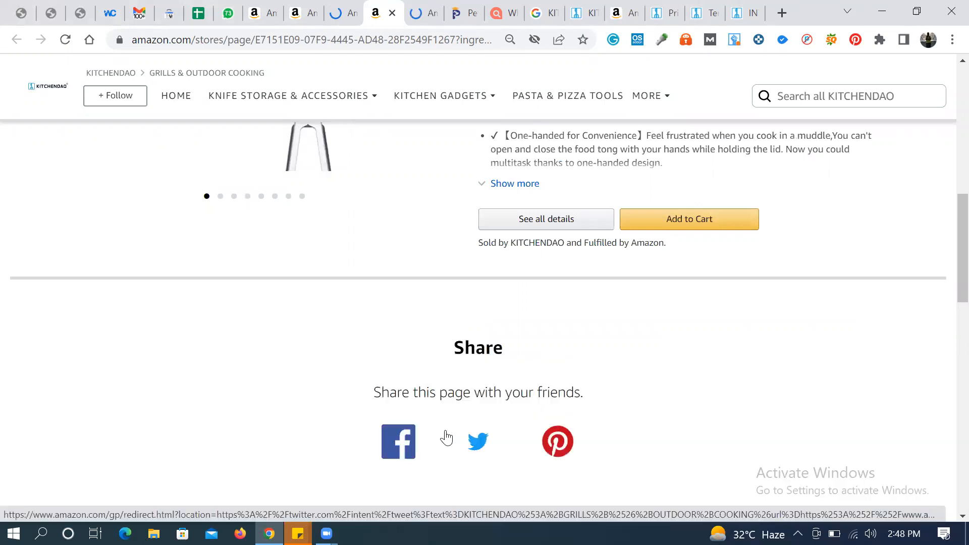
pyautogui.scroll(-2, 446, 437)
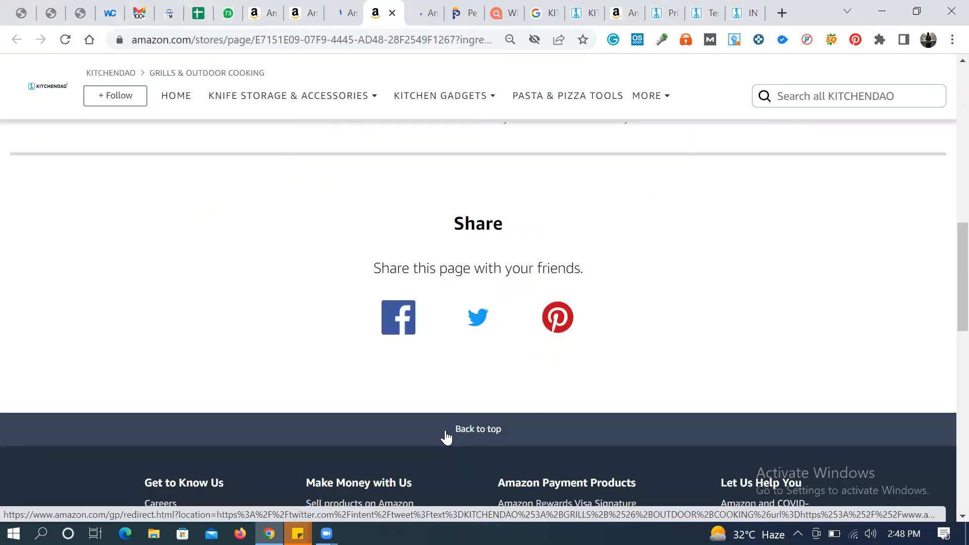
pyautogui.click(446, 432)
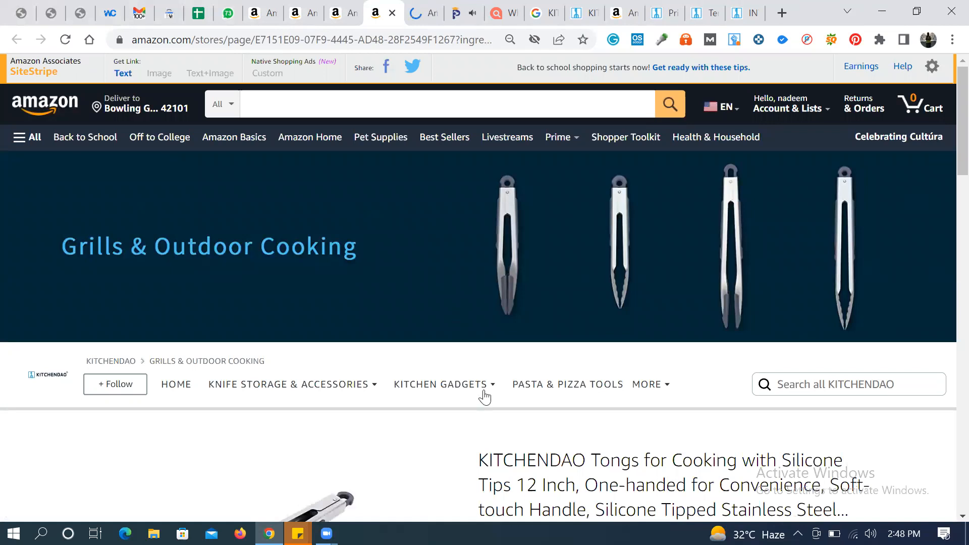
# Step: Find the phrase "tongs for cooking with silicone" on the Grills & Outdoor Cooking store page and copy it
pyautogui.scroll(-3, 484, 396)
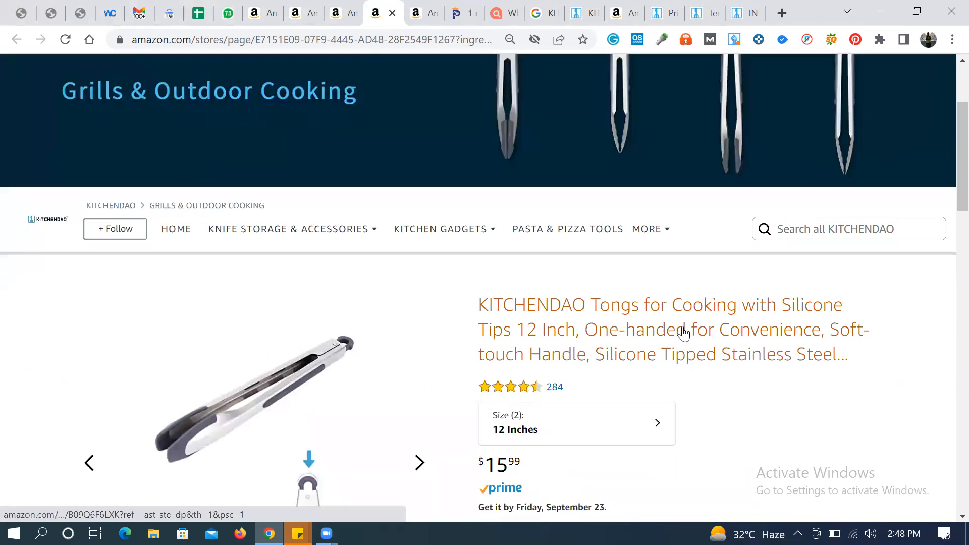
pyautogui.hotkey('ctrl', 'f')
pyautogui.write('tongs fo')
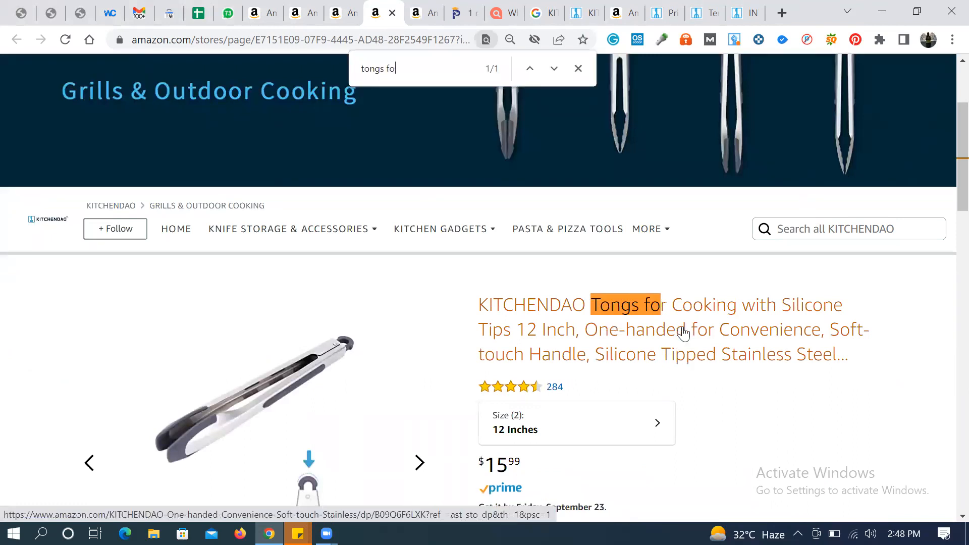
pyautogui.write('r cooking with s')
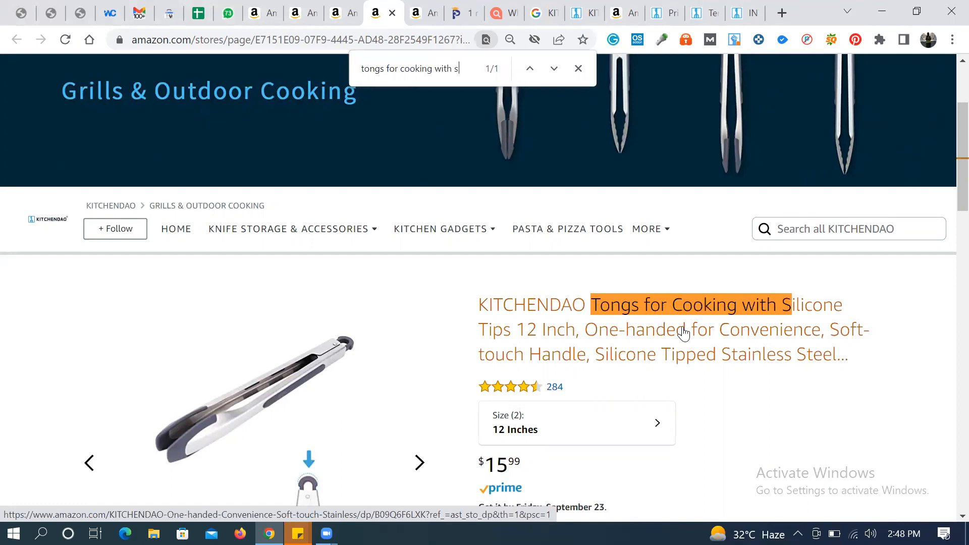
pyautogui.write('l')
pyautogui.press('BackSpace')
pyautogui.write('ilico')
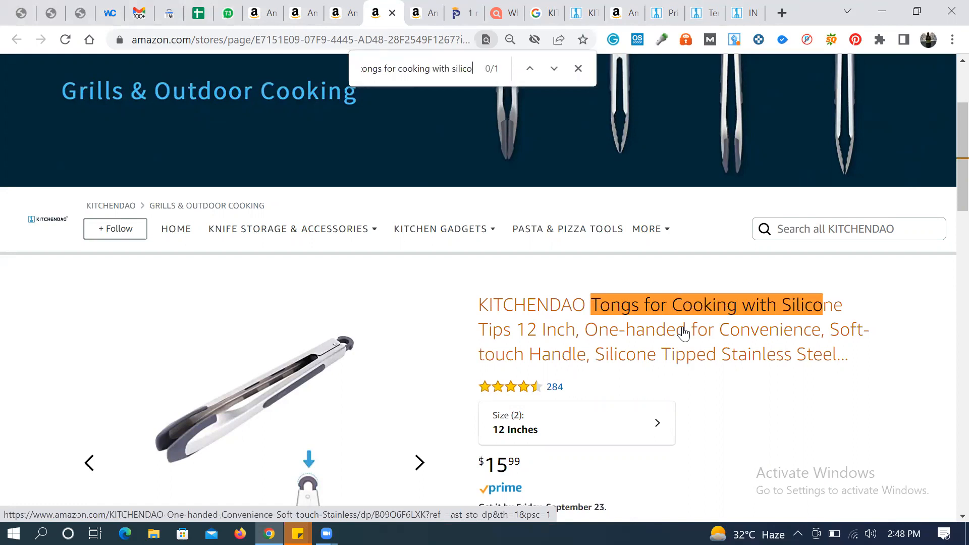
pyautogui.write('e')
pyautogui.press('BackSpace')
pyautogui.write('b')
pyautogui.press('BackSpace')
pyautogui.write('ne')
pyautogui.hotkey('ctrl', 'f')
pyautogui.hotkey('ctrl', 'c')
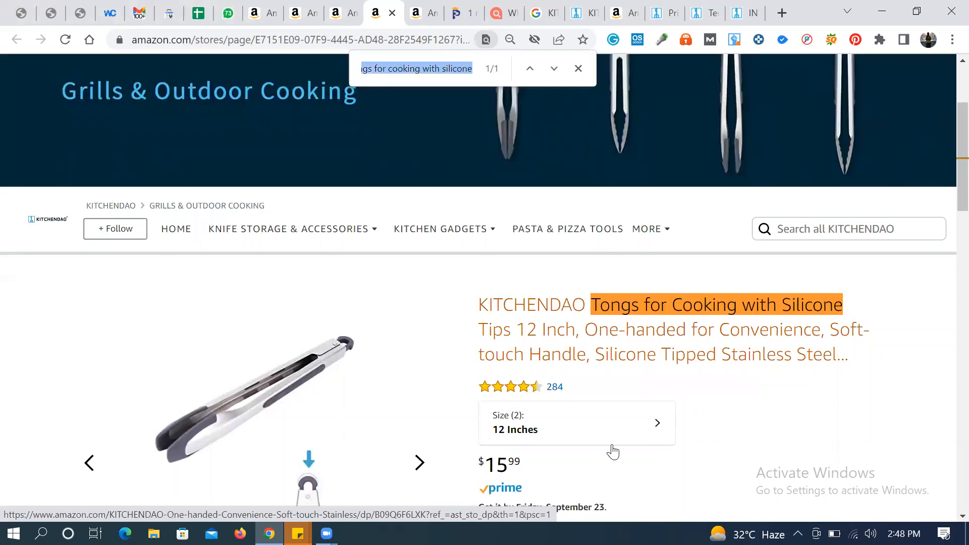
# Step: Search Amazon for the copied phrase "tongs for cooking with silicone"
pyautogui.scroll(3, 503, 134)
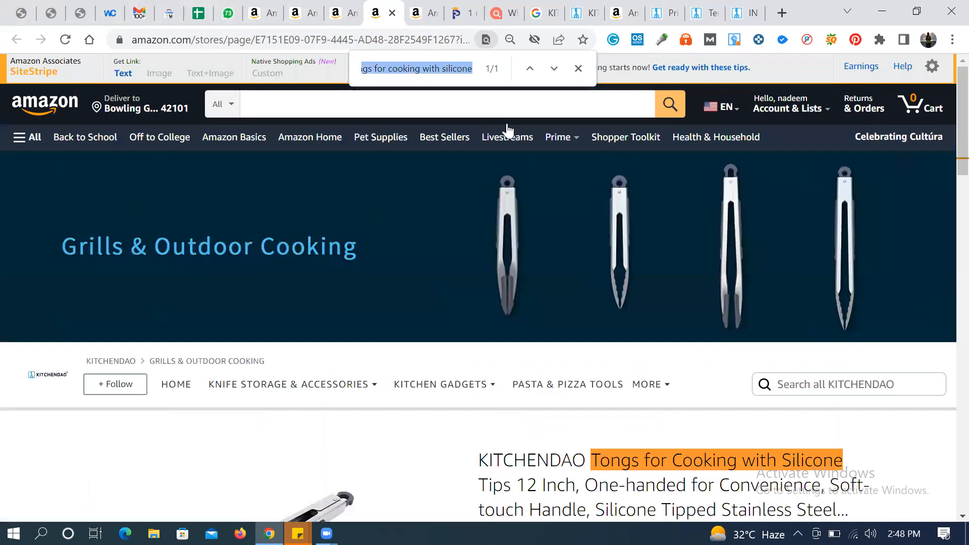
pyautogui.click(502, 105)
pyautogui.hotkey('ctrl', 'v')
pyautogui.press('Return')
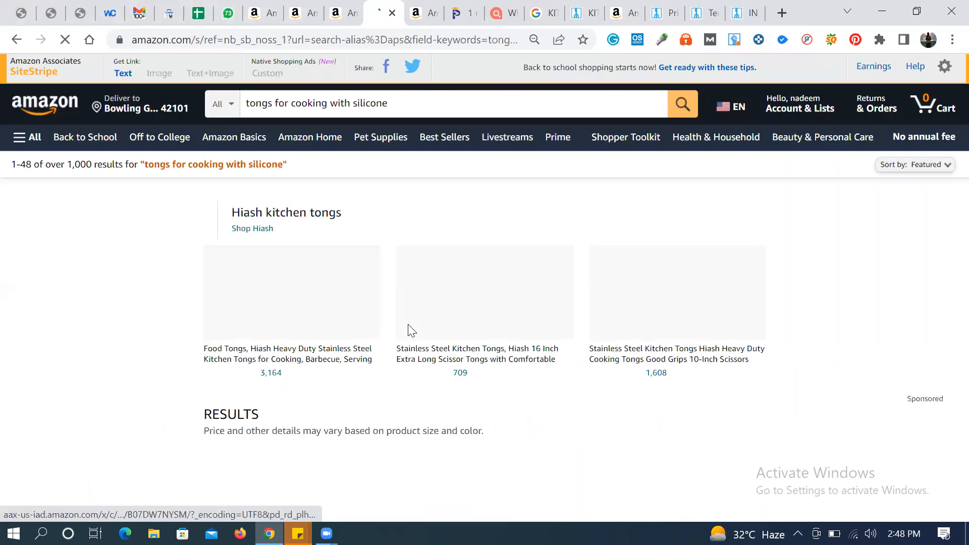
# Step: Look through the tongs search results, checking each product's sales rank, price, Amazon presence and number of FBA sellers
pyautogui.scroll(-3, 409, 332)
pyautogui.scroll(-5, 408, 332)
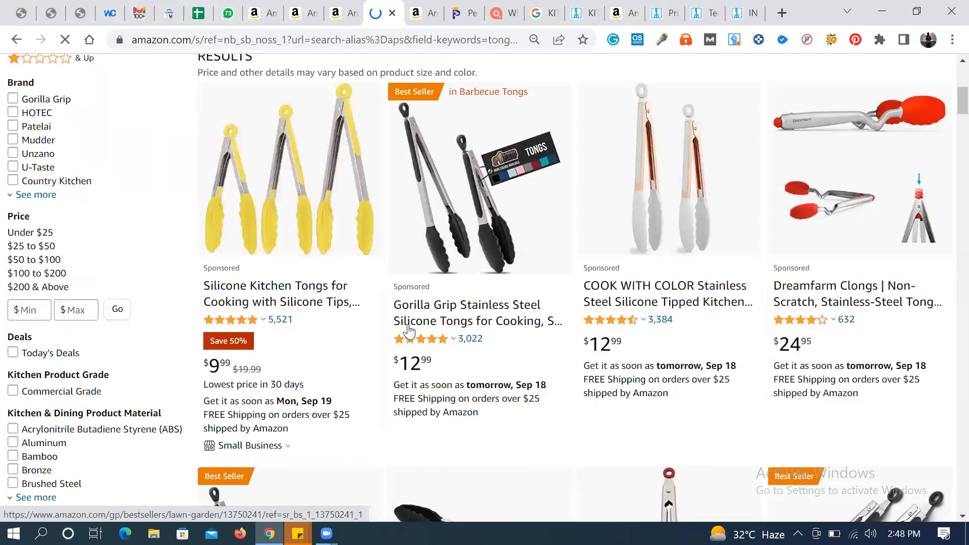
pyautogui.scroll(-4, 408, 331)
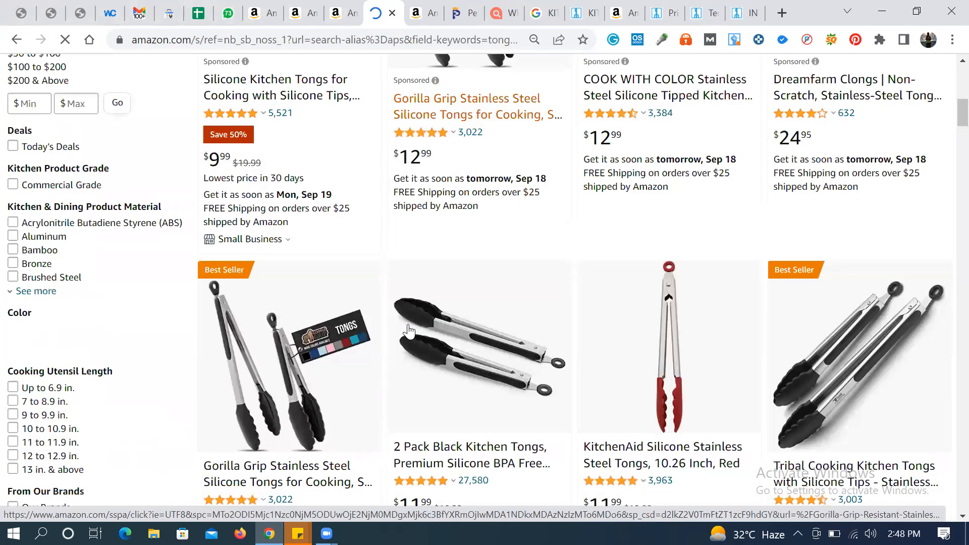
pyautogui.scroll(-3, 409, 330)
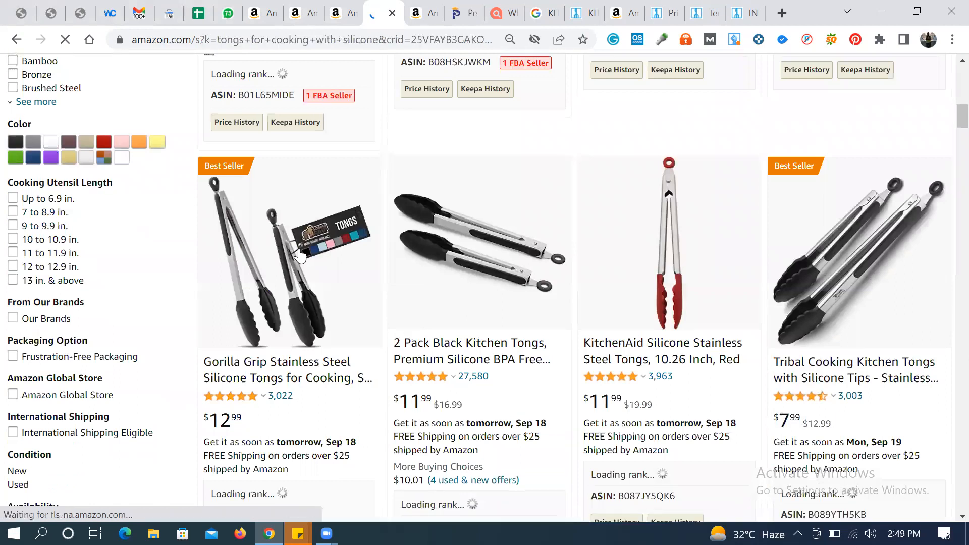
pyautogui.scroll(4, 537, 145)
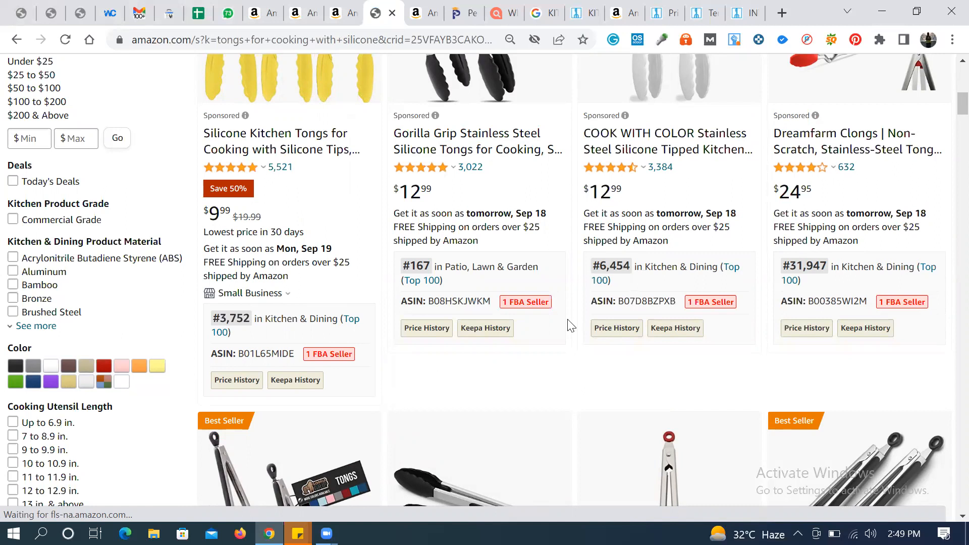
pyautogui.scroll(-5, 570, 326)
pyautogui.scroll(-1, 570, 326)
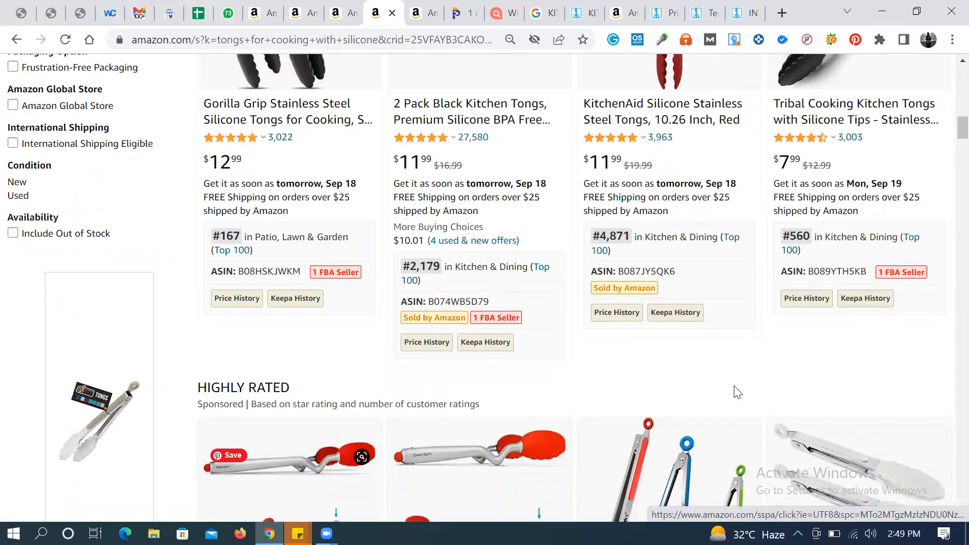
pyautogui.scroll(-7, 736, 392)
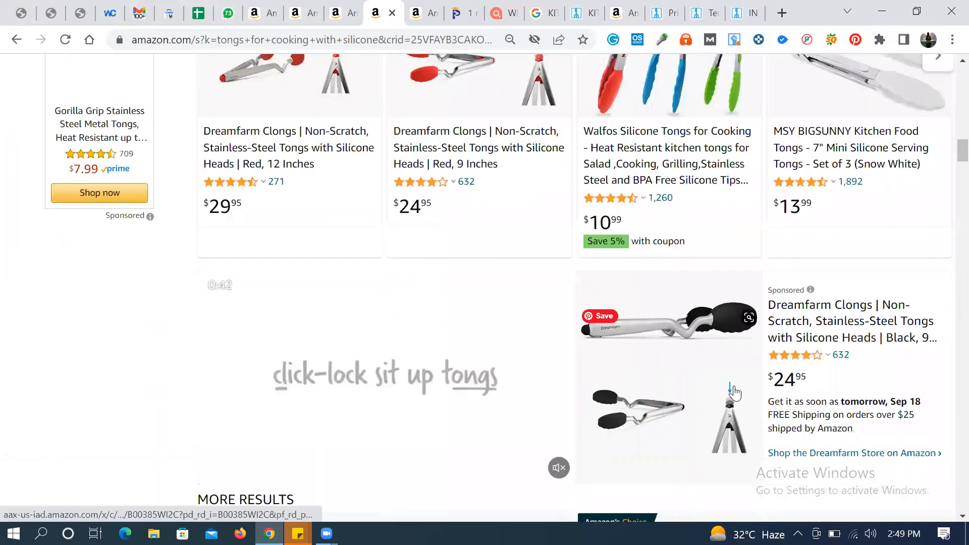
pyautogui.scroll(-10, 734, 392)
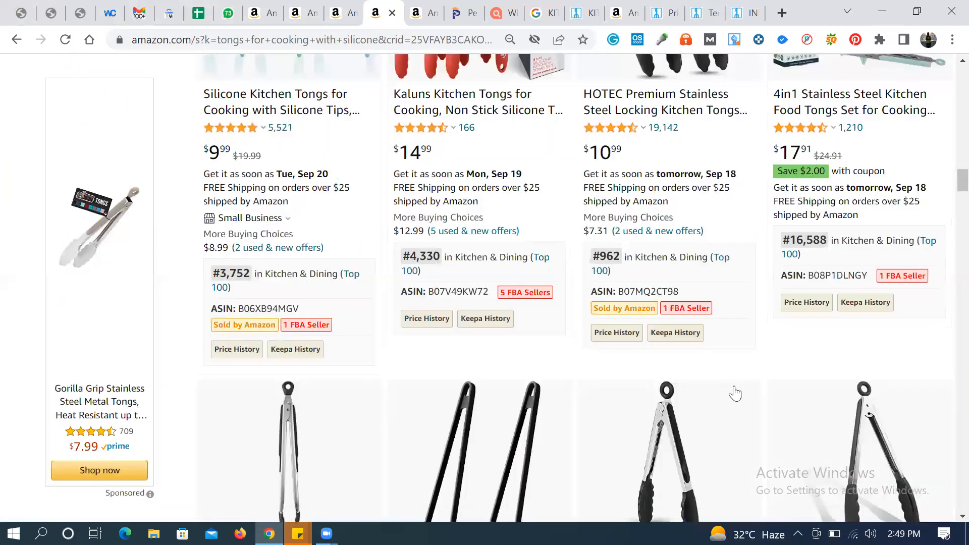
# Step: Preview the product information of the Kaluns Kitchen Tongs result and bring up its listing in a separate tab
pyautogui.moveTo(407, 258)
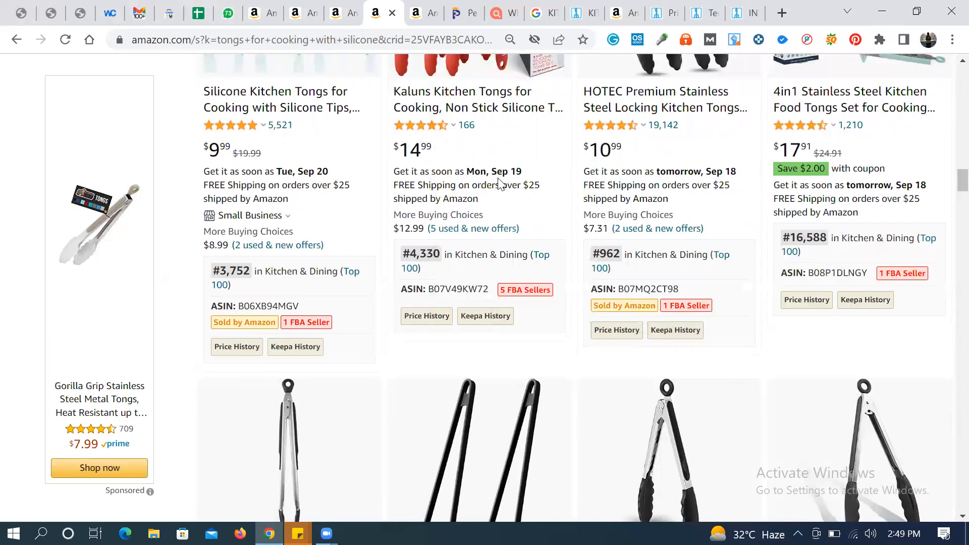
pyautogui.scroll(2, 467, 228)
pyautogui.moveTo(444, 128)
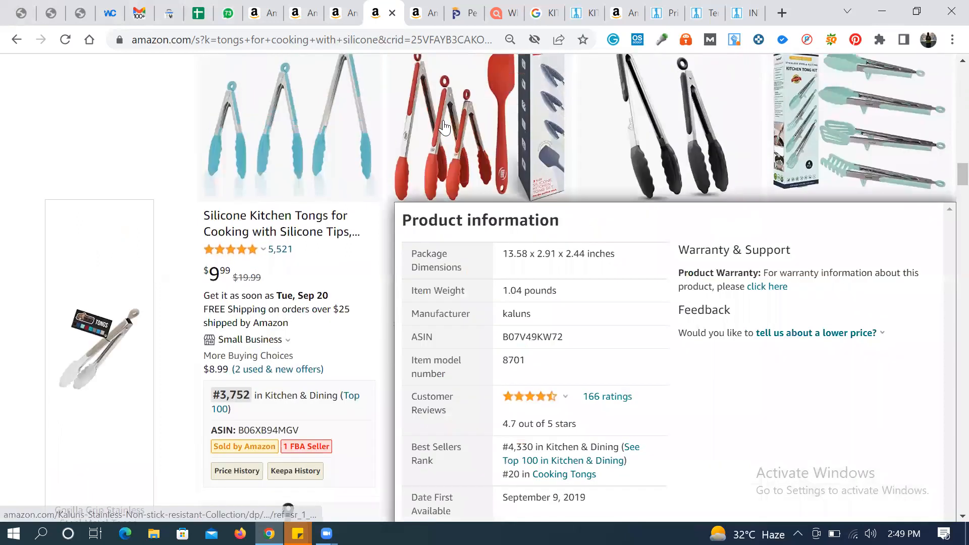
pyautogui.click(414, 6)
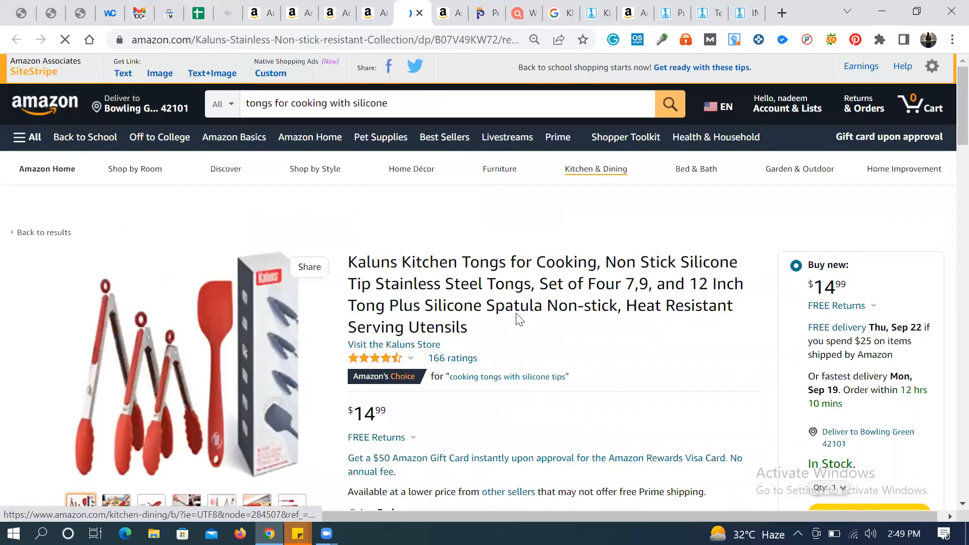
# Step: Open the Kaluns tongs' New & Open Box offers and review each seller's price, condition, shipping and stock
pyautogui.scroll(-1, 519, 319)
pyautogui.scroll(-7, 517, 319)
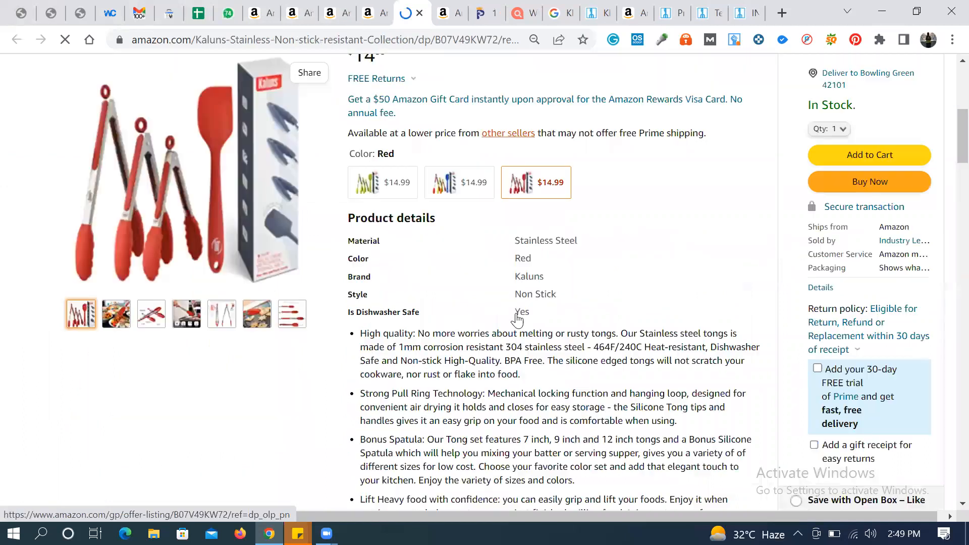
pyautogui.scroll(-8, 517, 318)
pyautogui.scroll(-1, 852, 217)
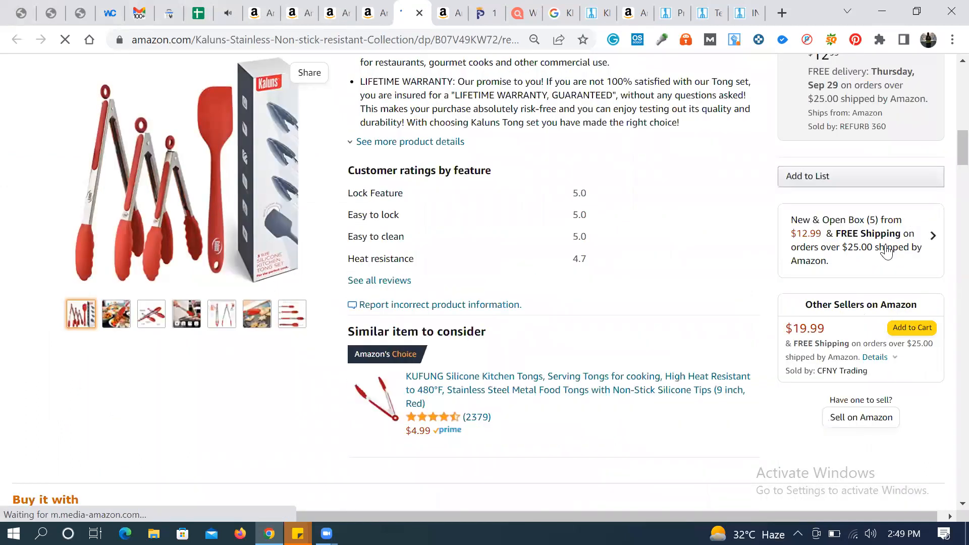
pyautogui.scroll(-1, 874, 239)
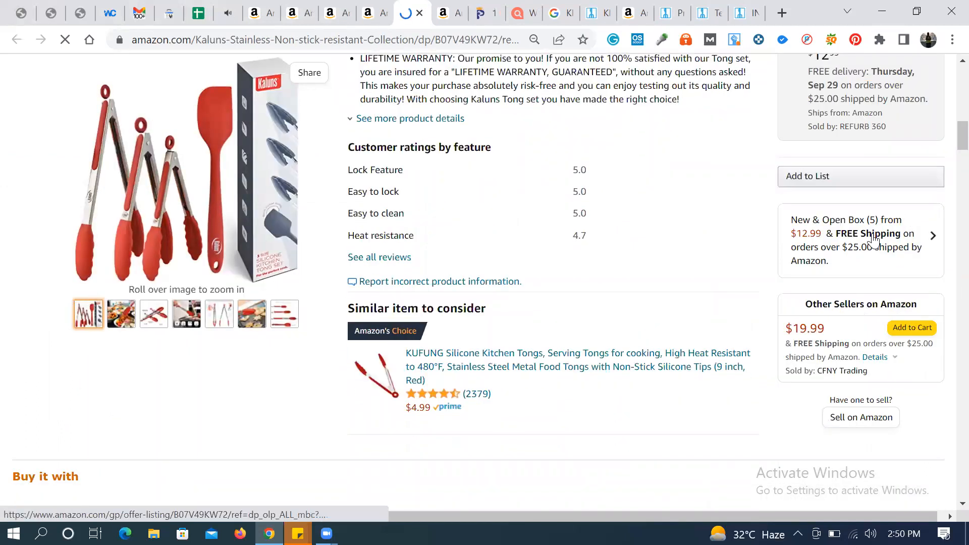
pyautogui.scroll(3, 874, 239)
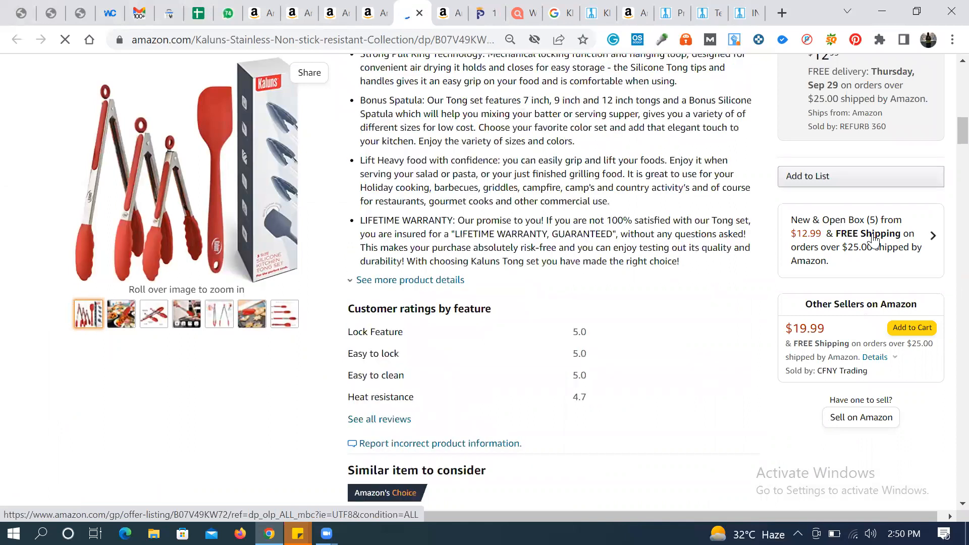
pyautogui.scroll(-1, 874, 239)
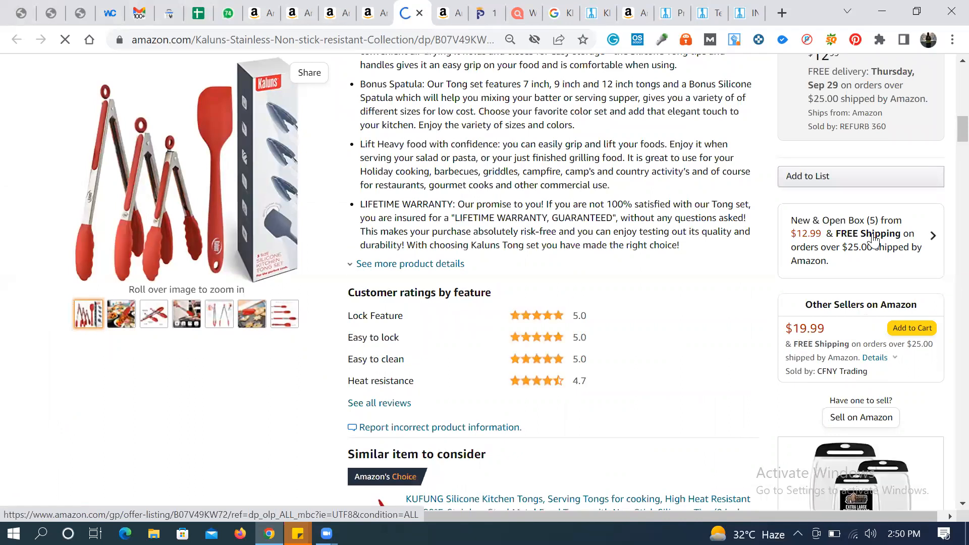
pyautogui.click(874, 241)
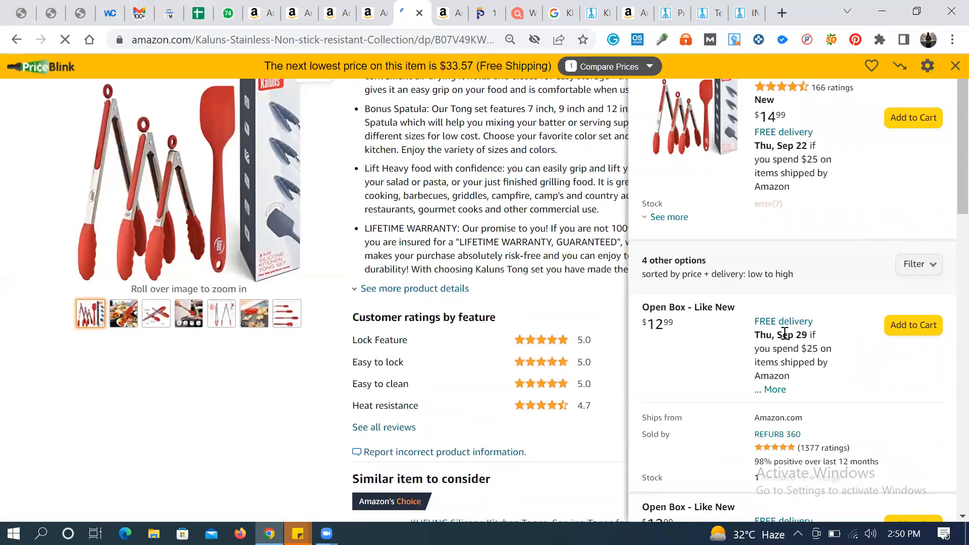
pyautogui.scroll(-5, 785, 336)
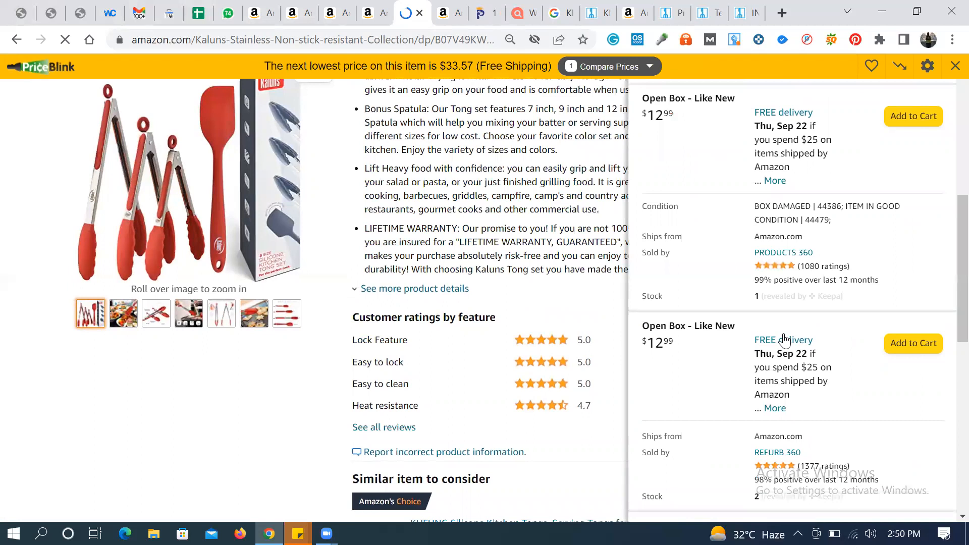
pyautogui.scroll(-5, 784, 335)
pyautogui.scroll(8, 784, 336)
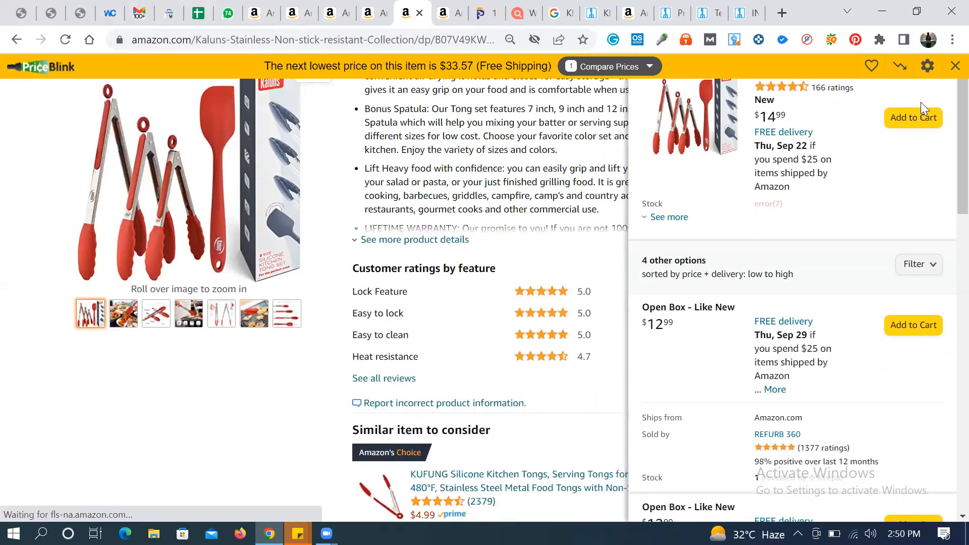
# Step: Dismiss the PriceBlink price bar and try to close the seller offers panel on the Kaluns listing
pyautogui.click(953, 66)
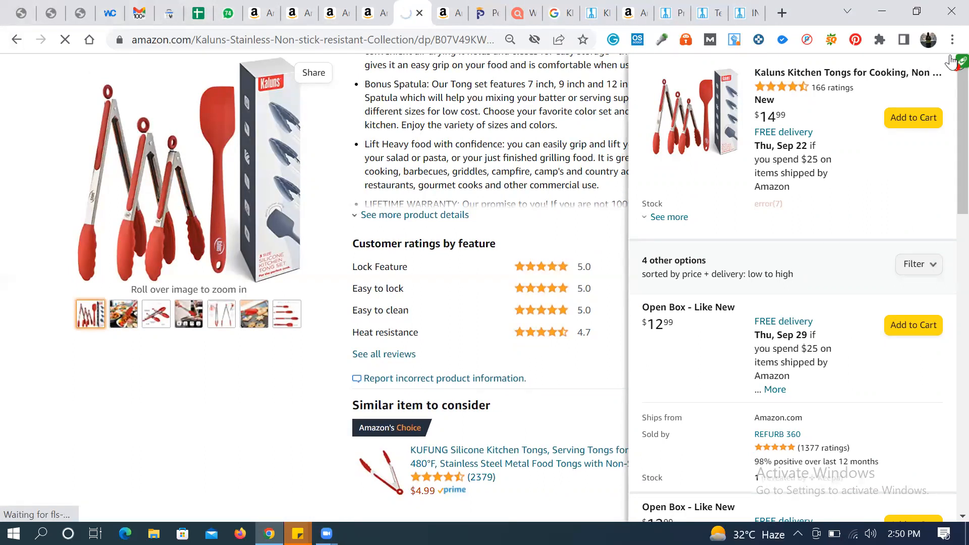
pyautogui.doubleClick(949, 75)
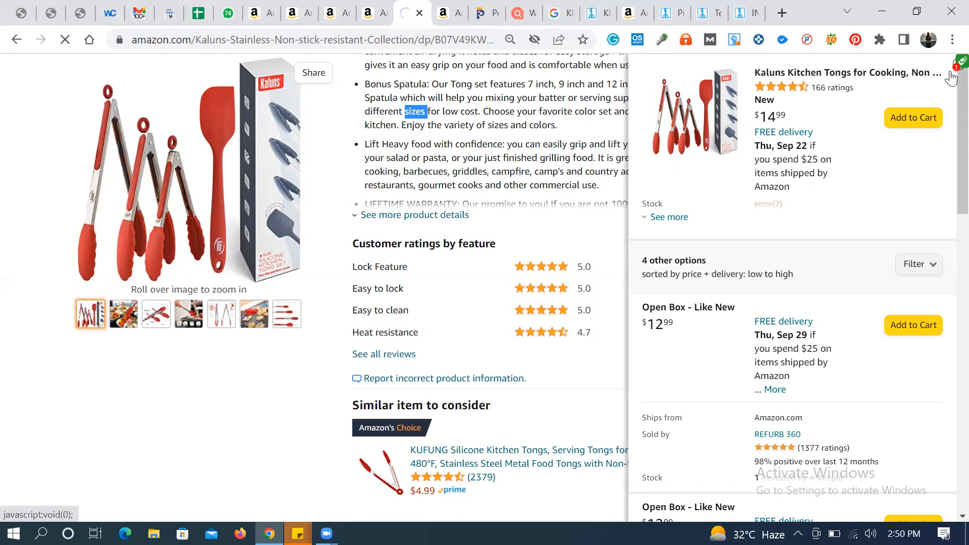
pyautogui.click(948, 65)
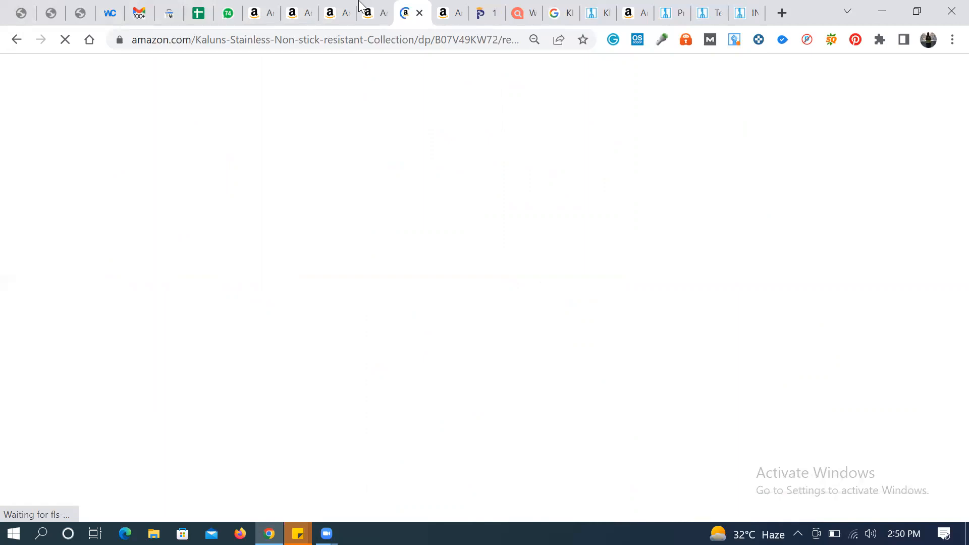
# Step: Return to the Kaluns tongs listing and look through its product details, ratings and other sellers down to the Keepa price history
pyautogui.hotkey('ctrl', 'shift', 'Tab')
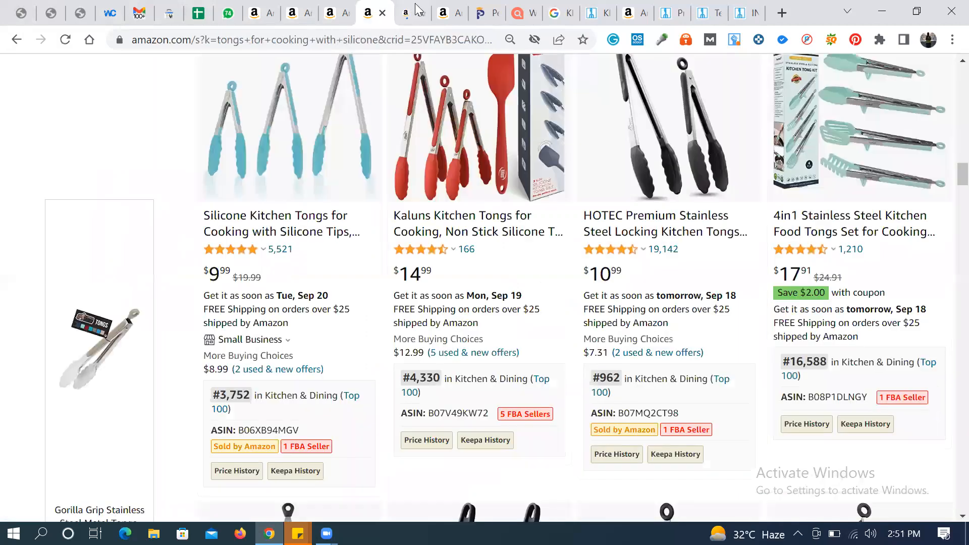
pyautogui.click(417, 10)
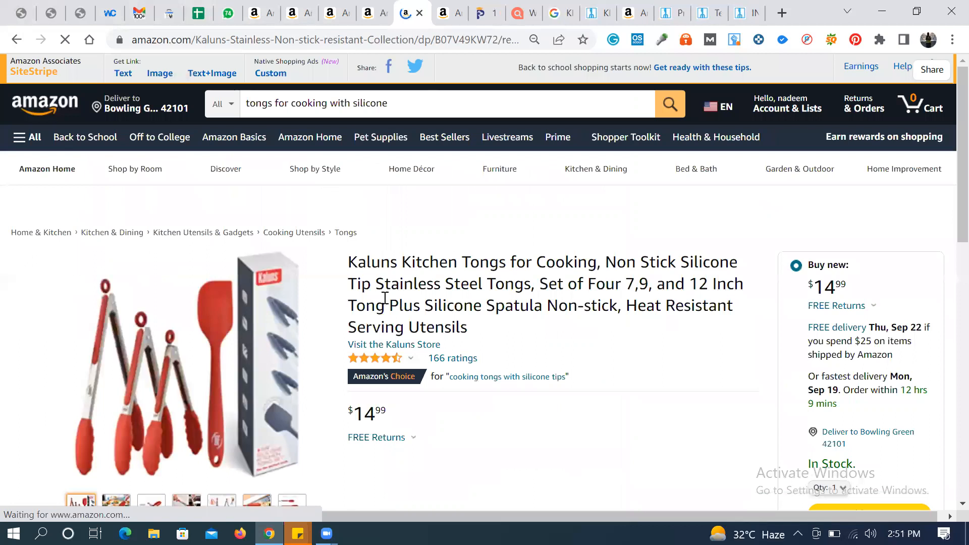
pyautogui.scroll(-15, 384, 303)
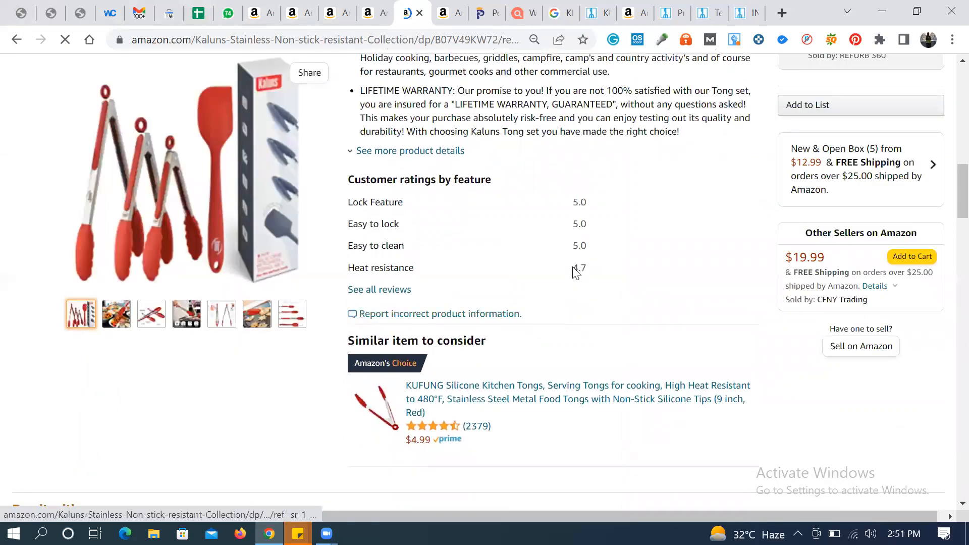
pyautogui.scroll(-8, 576, 273)
pyautogui.scroll(5, 575, 273)
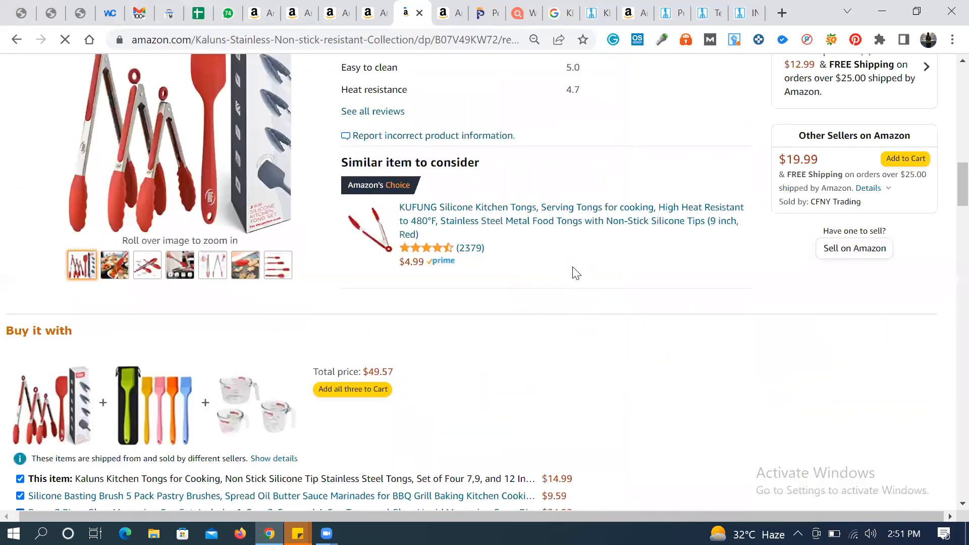
pyautogui.scroll(4, 576, 273)
pyautogui.scroll(4, 575, 273)
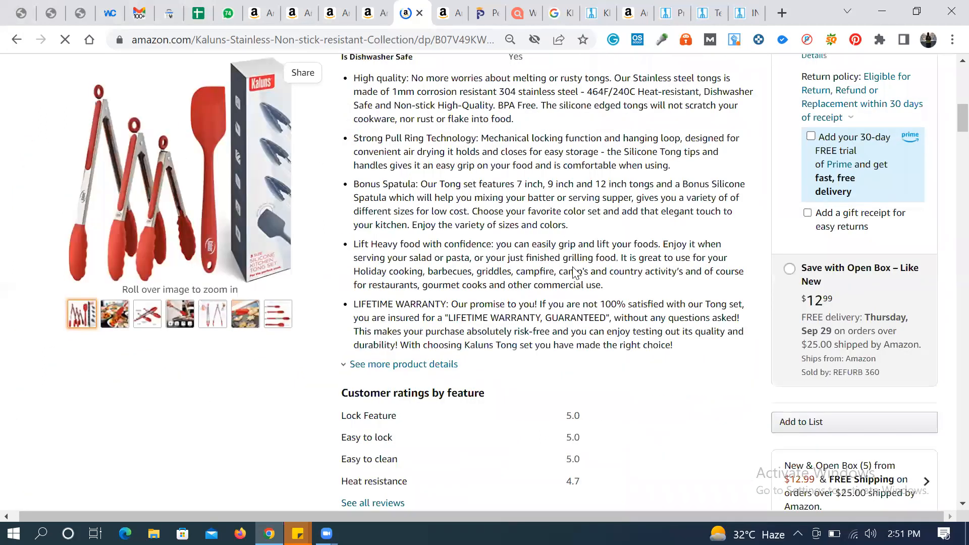
pyautogui.scroll(3, 576, 273)
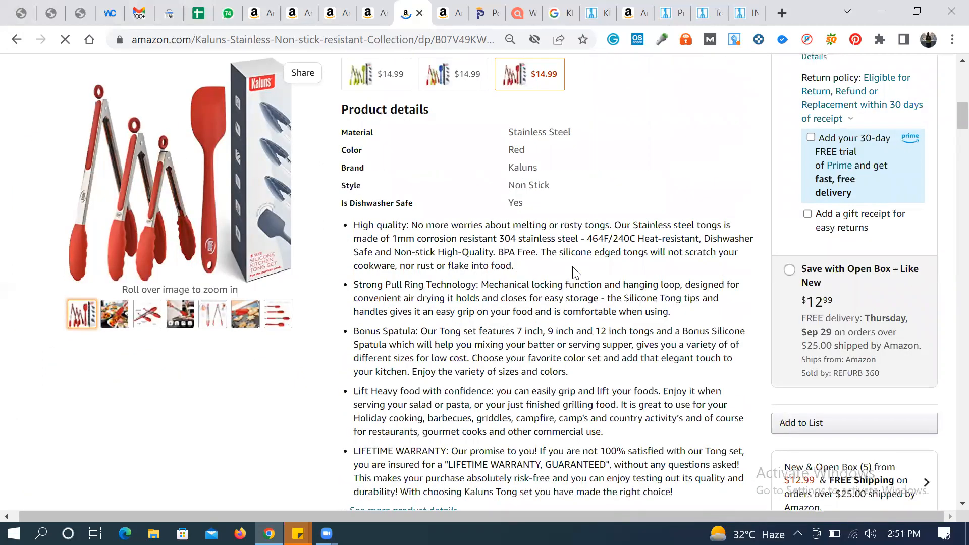
pyautogui.scroll(-3, 576, 273)
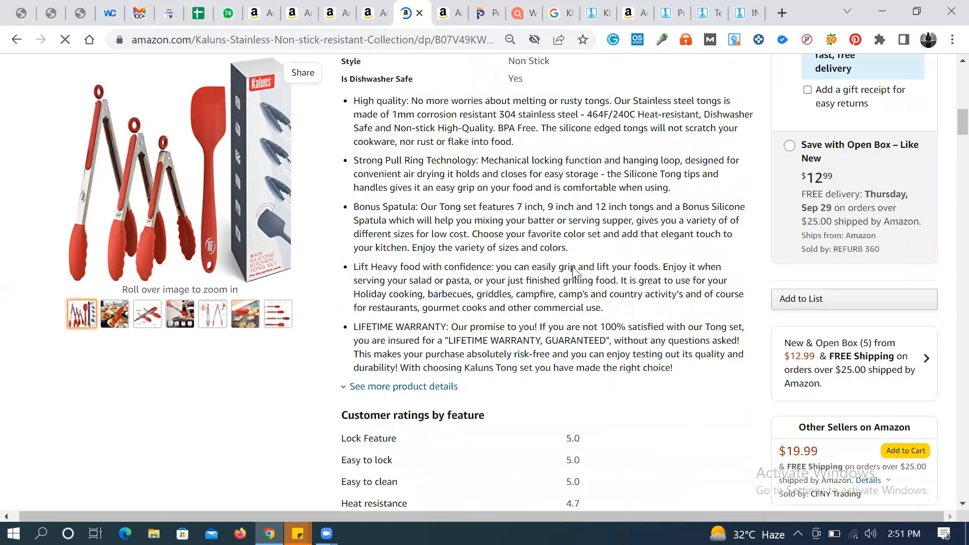
pyautogui.scroll(-3, 575, 273)
pyautogui.scroll(-7, 576, 273)
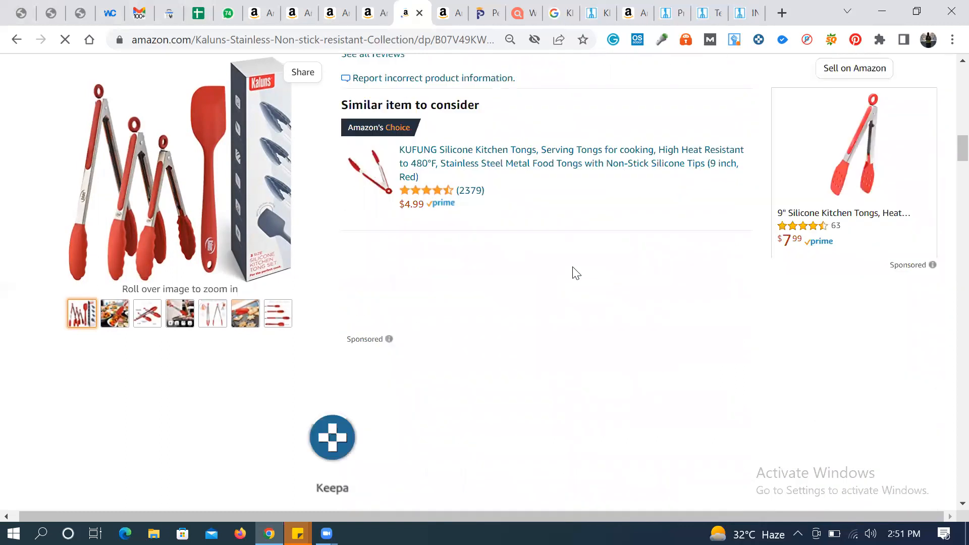
pyautogui.scroll(-2, 575, 273)
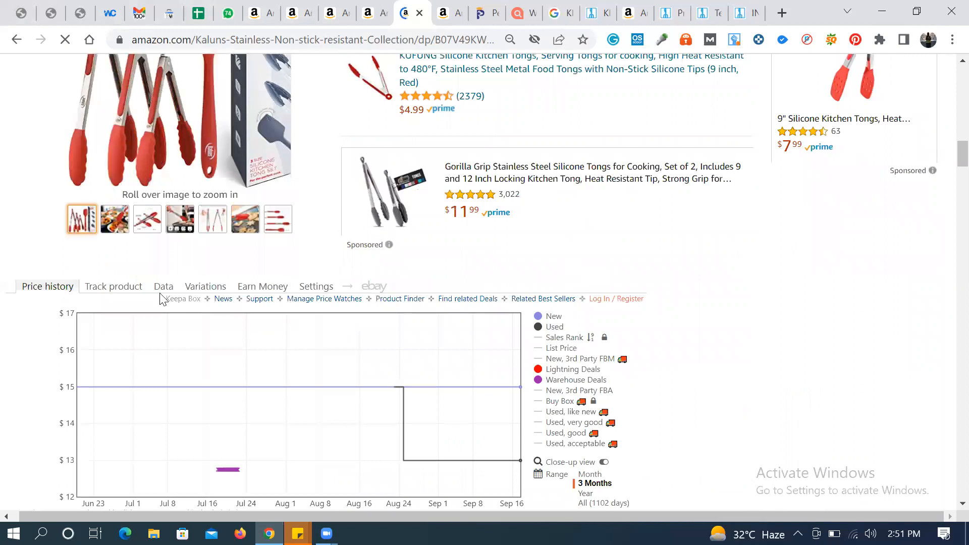
# Step: Open the Keepa data for the Kaluns tongs and log in to Keepa with the saved account username
pyautogui.click(163, 286)
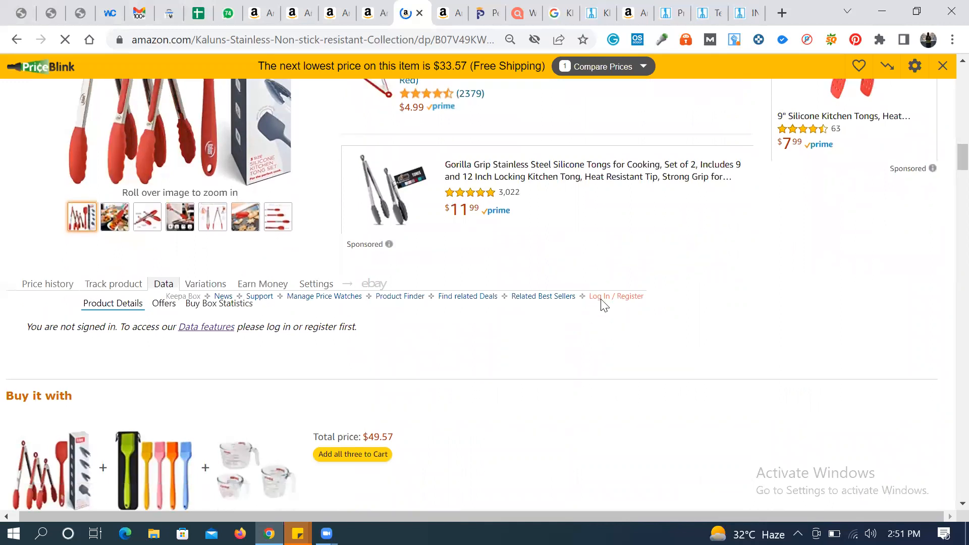
pyautogui.click(601, 299)
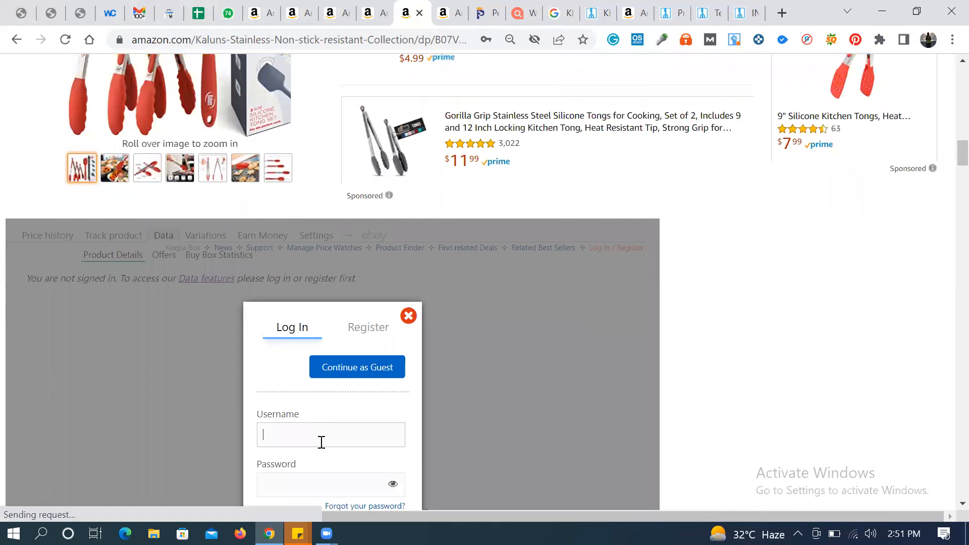
pyautogui.click(321, 442)
pyautogui.write('km')
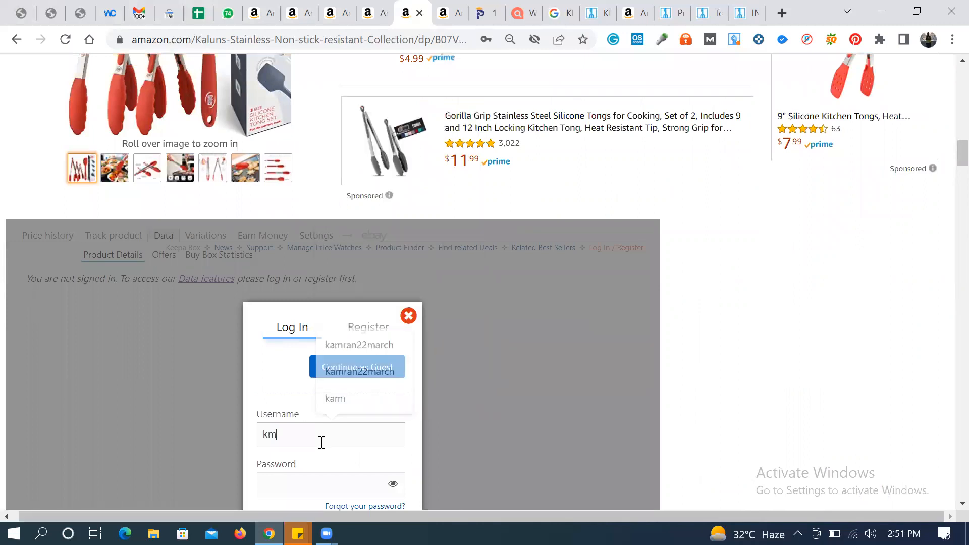
pyautogui.press('BackSpace')
pyautogui.write('am')
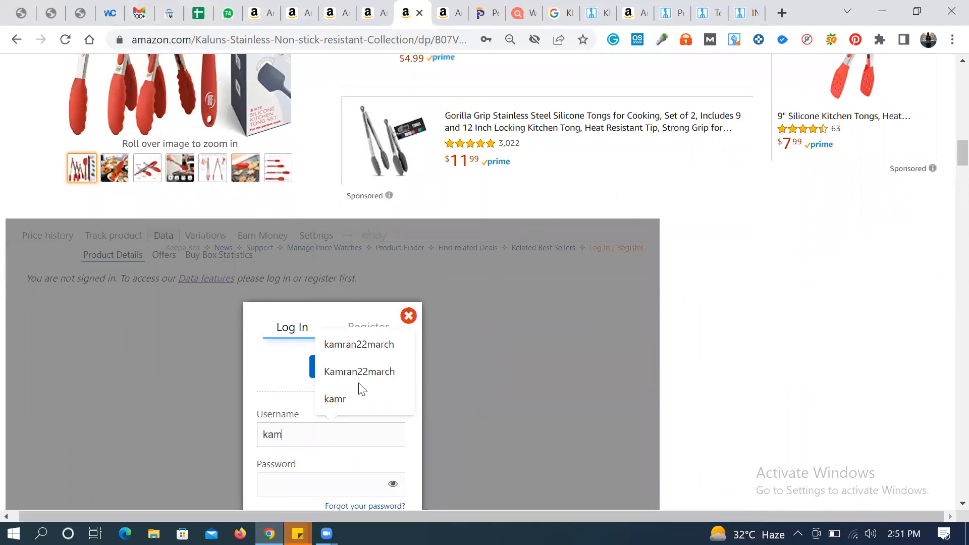
pyautogui.click(366, 344)
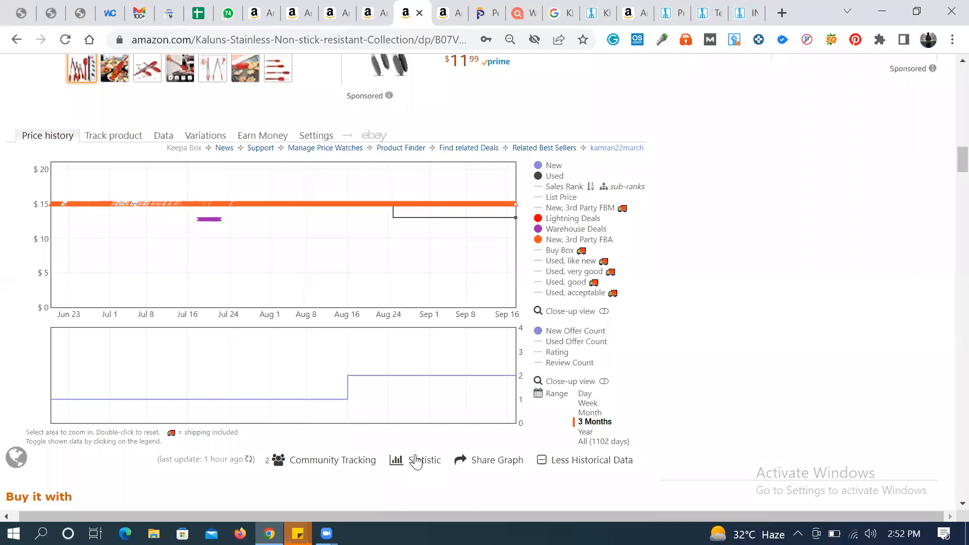
# Step: Check the tongs' Keepa price and sales rank statistics, and filter the Keepa offers to Prime shipping and new condition only
pyautogui.moveTo(415, 460)
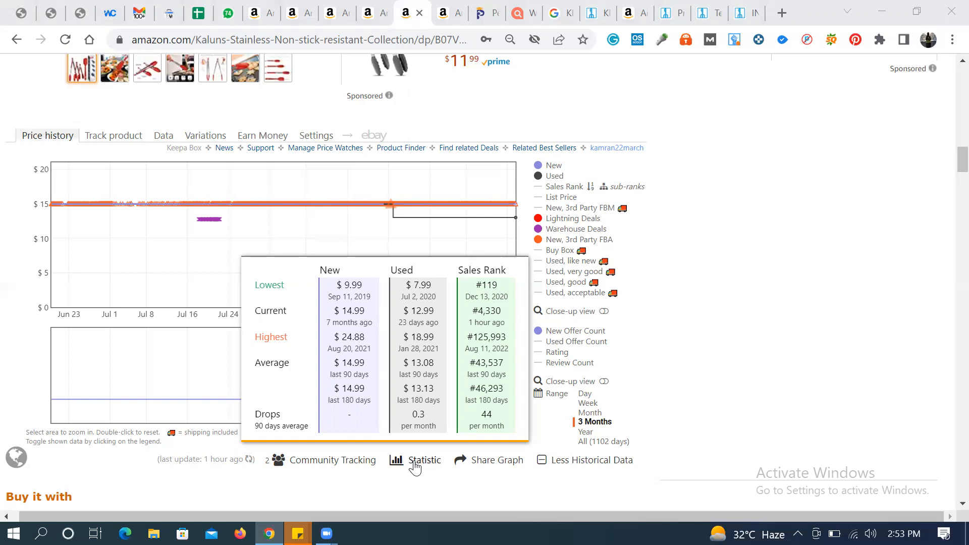
pyautogui.click(165, 139)
pyautogui.click(163, 160)
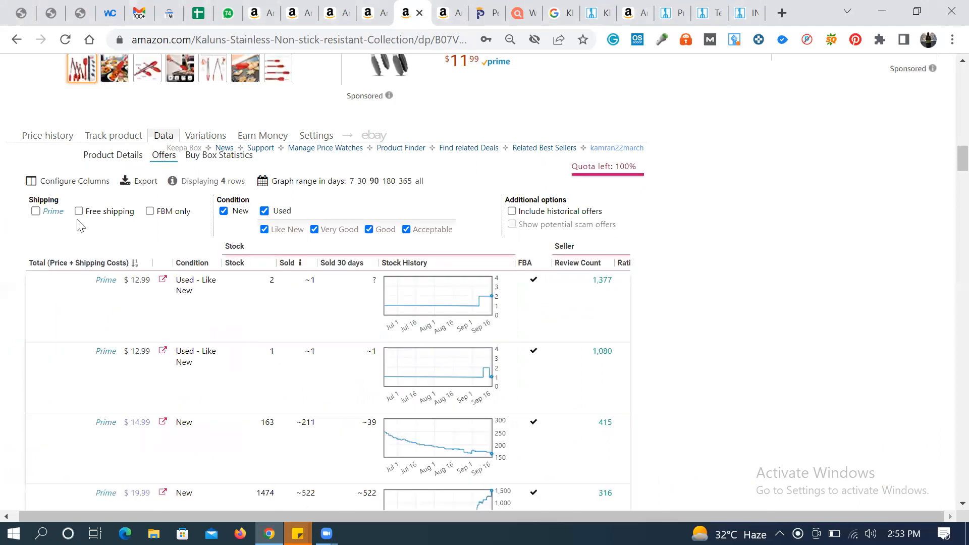
pyautogui.click(36, 211)
pyautogui.click(264, 211)
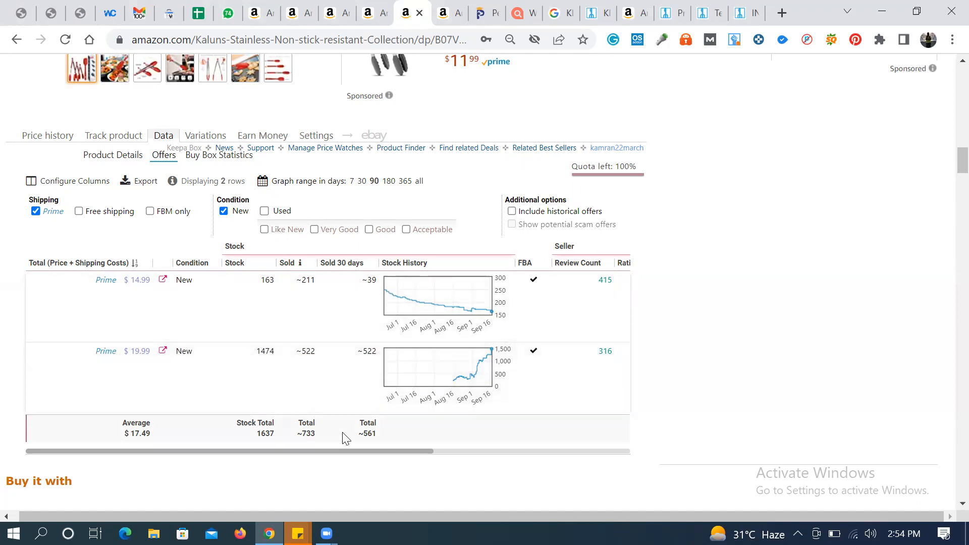
pyautogui.moveTo(352, 451); pyautogui.dragTo(335, 495)
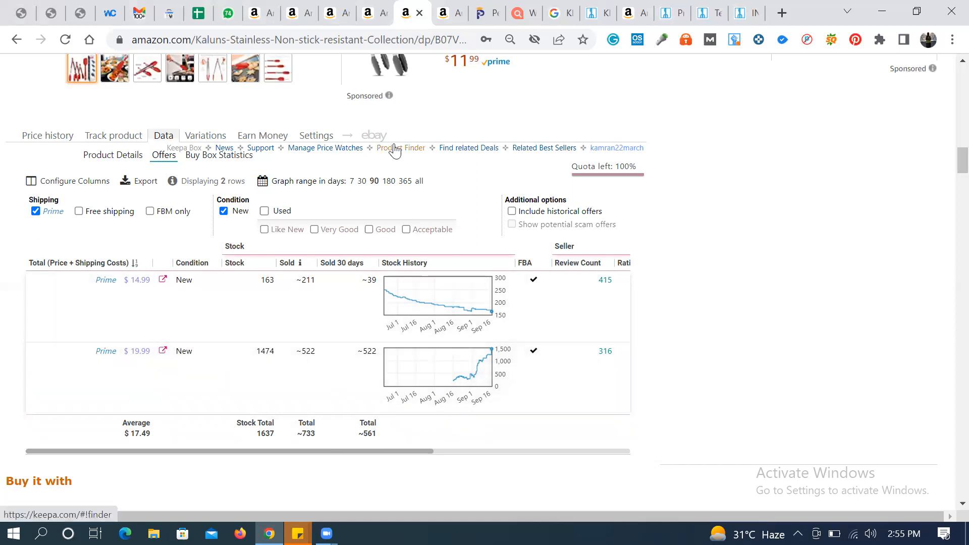
# Step: Copy the brand name from the tongs listing and search Google for Kaluns in a new tab
pyautogui.scroll(10, 425, 181)
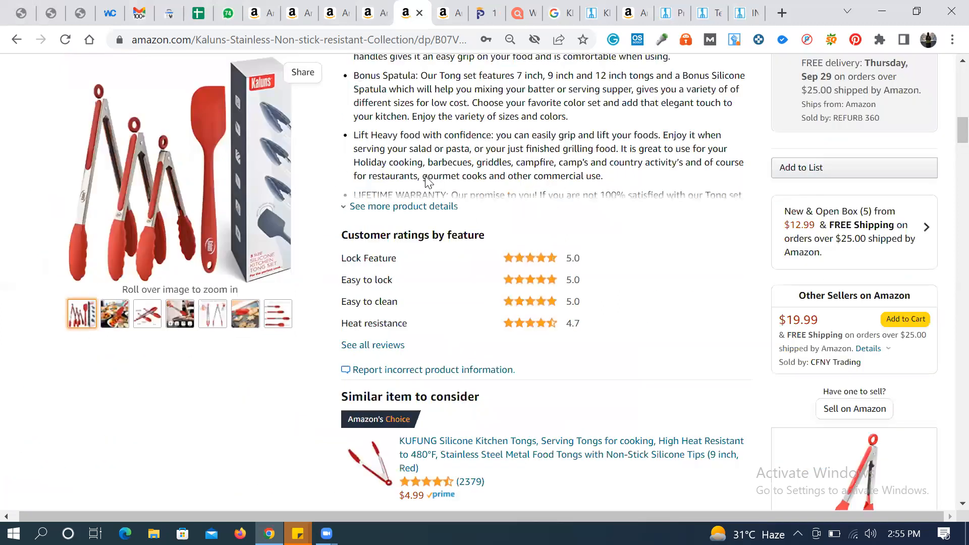
pyautogui.scroll(15, 425, 181)
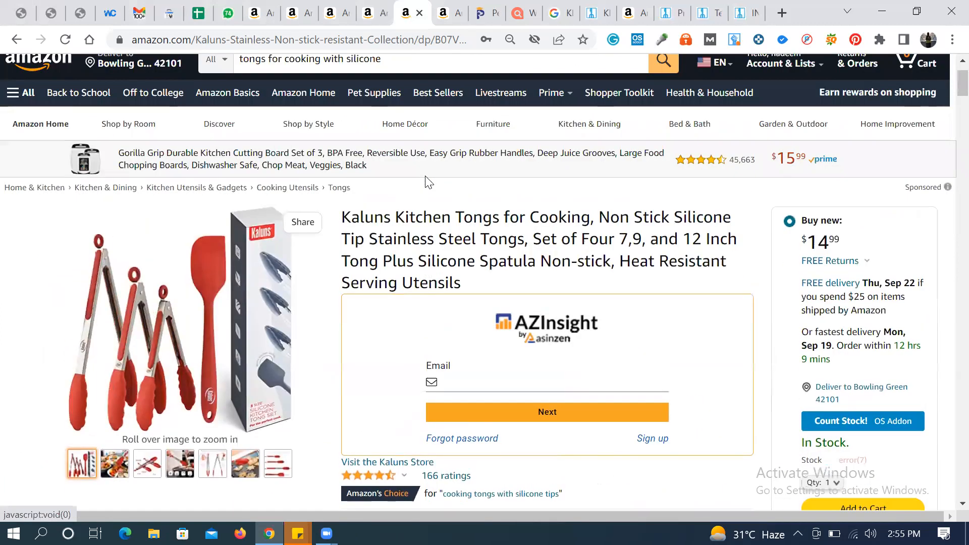
pyautogui.scroll(-5, 426, 181)
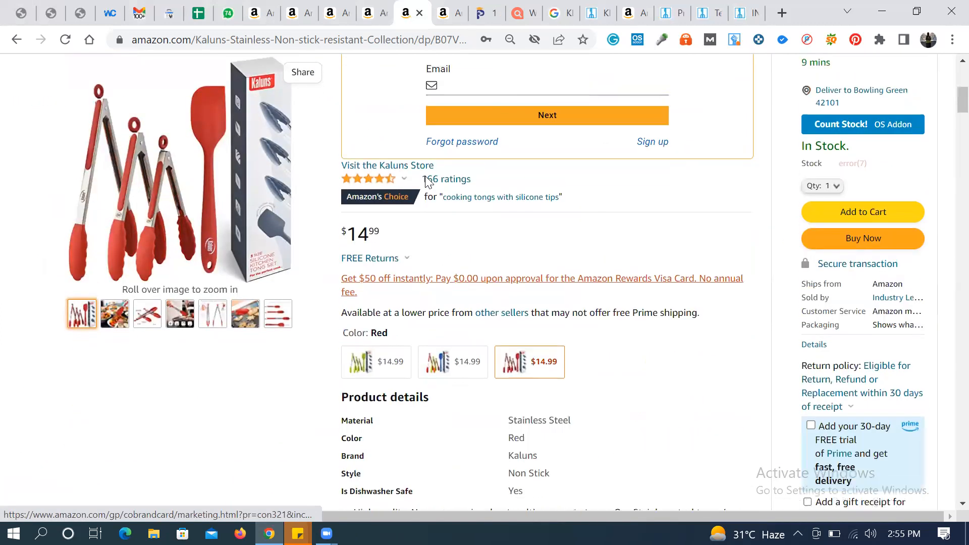
pyautogui.moveTo(438, 175); pyautogui.dragTo(379, 174)
pyautogui.hotkey('ctrl', 'c')
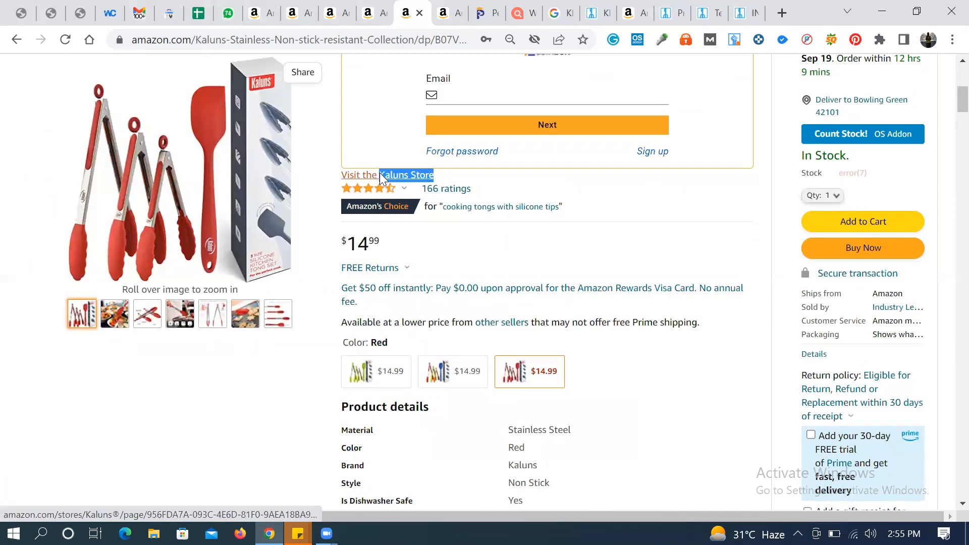
pyautogui.hotkey('ctrl', 't')
pyautogui.hotkey('ctrl', 'v')
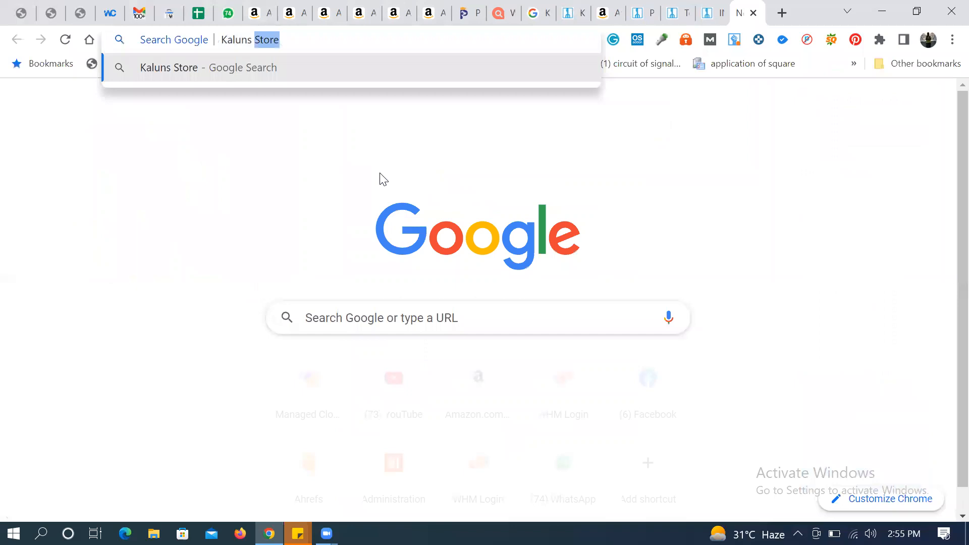
pyautogui.press('Return')
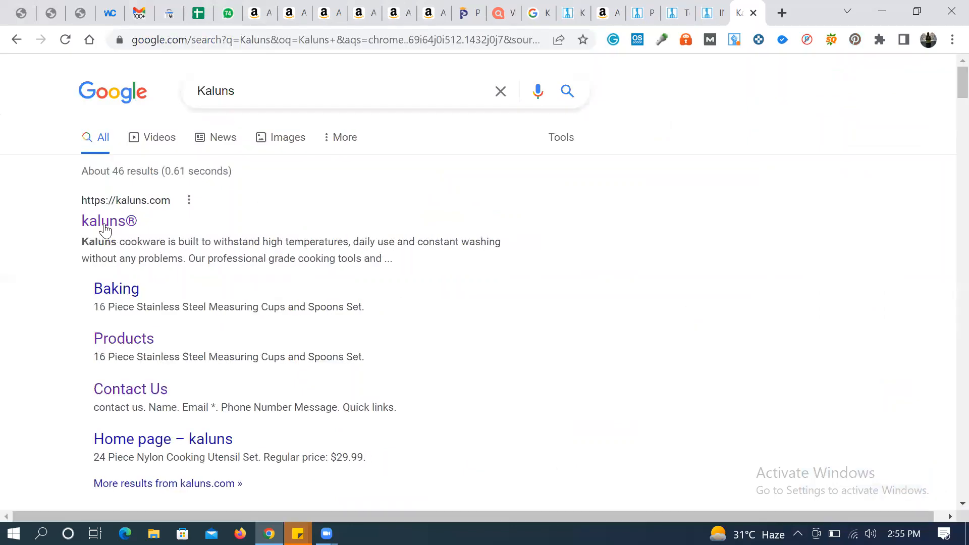
# Step: Open the kaluns.com website from the search results and close two unneeded tabs beside it
pyautogui.click(105, 225)
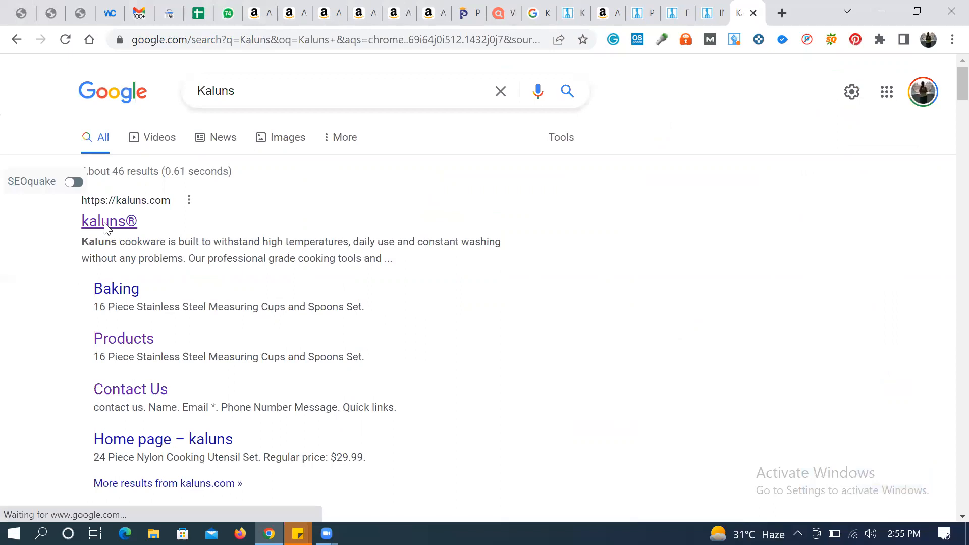
pyautogui.click(684, 6)
pyautogui.click(684, 4)
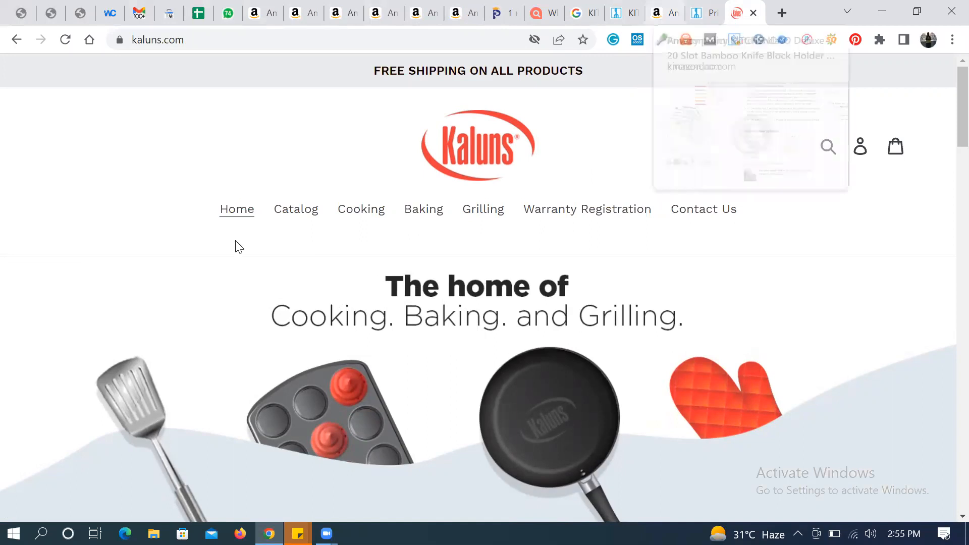
# Step: Look through the Kaluns home page and its Contact Us page, including the footer links, for ways to reach the brand
pyautogui.scroll(-5, 393, 338)
pyautogui.scroll(-5, 392, 335)
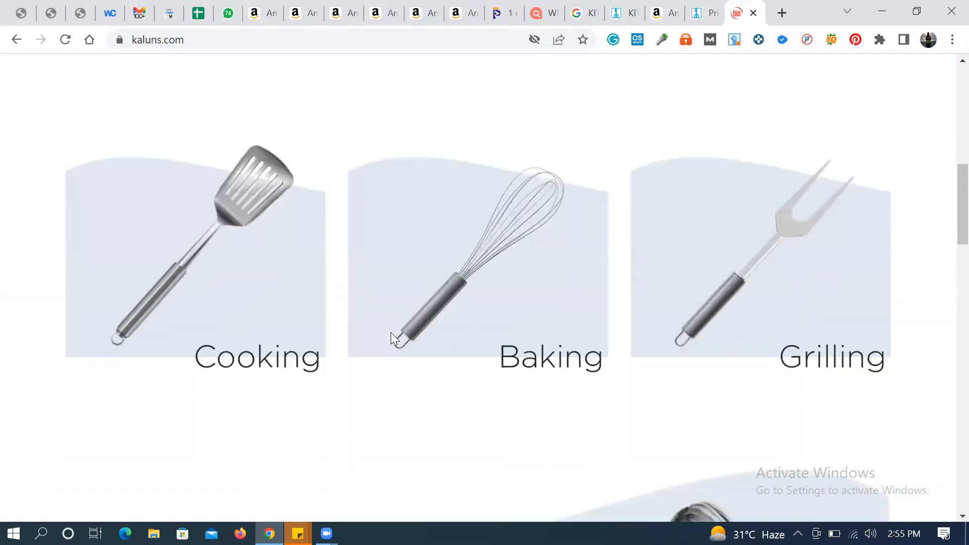
pyautogui.scroll(-20, 392, 335)
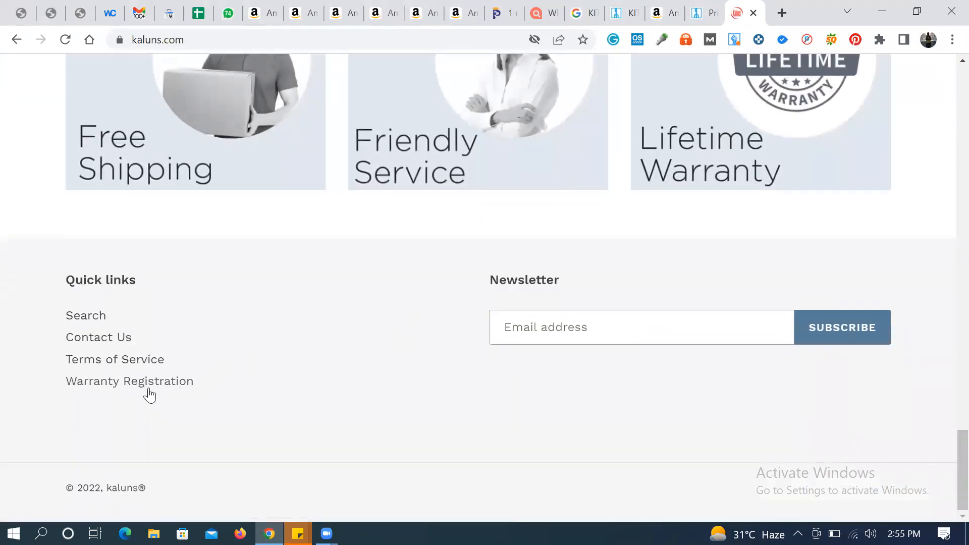
pyautogui.scroll(10, 326, 371)
pyautogui.scroll(10, 326, 368)
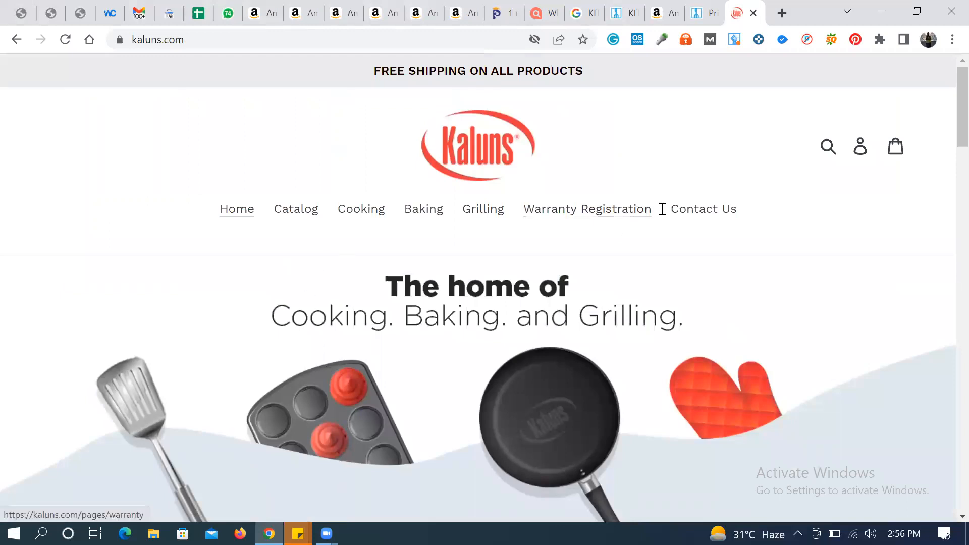
pyautogui.click(700, 217)
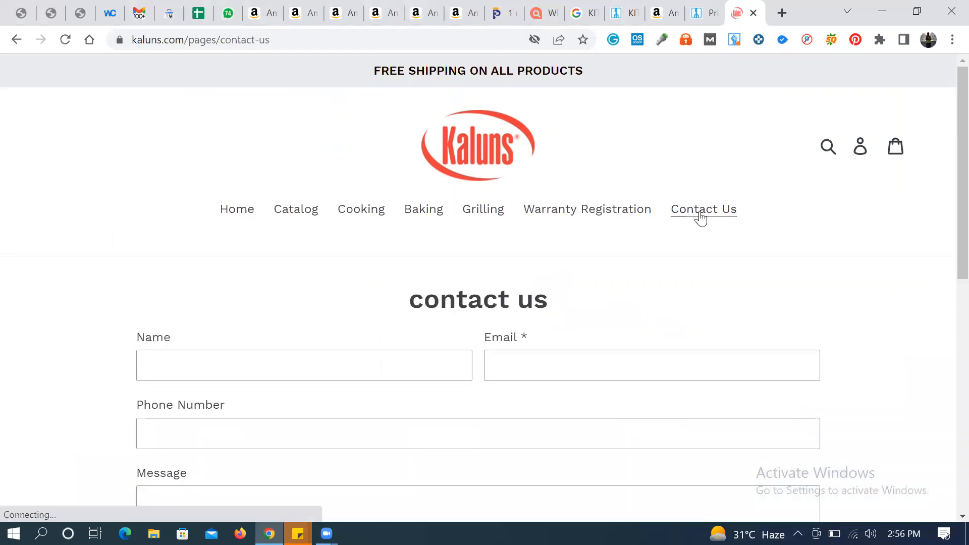
pyautogui.scroll(-9, 450, 313)
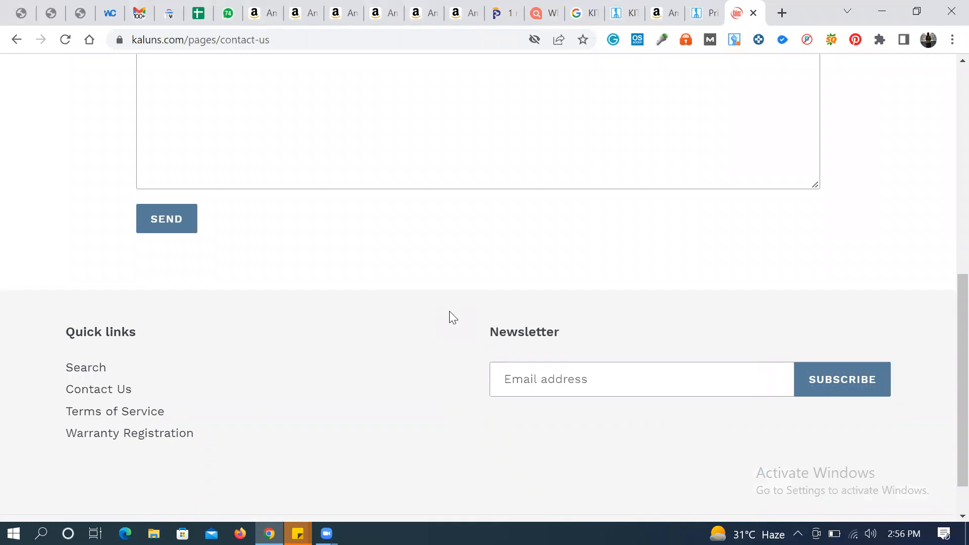
pyautogui.hotkey('ctrl', 'shift', 'Tab')
pyautogui.hotkey('ctrl', 'shift', 'Tab')
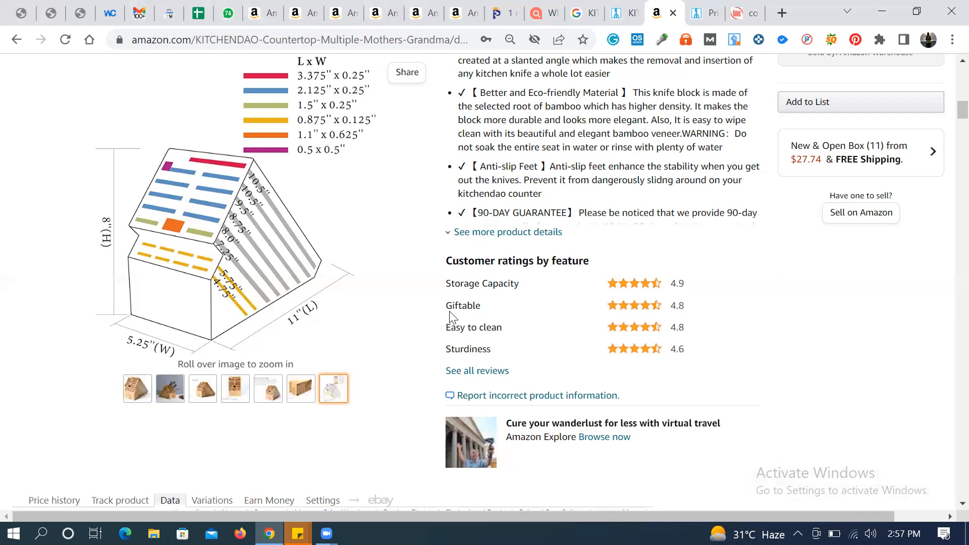
pyautogui.hotkey('ctrl', 'Tab')
pyautogui.hotkey('ctrl', 'Tab')
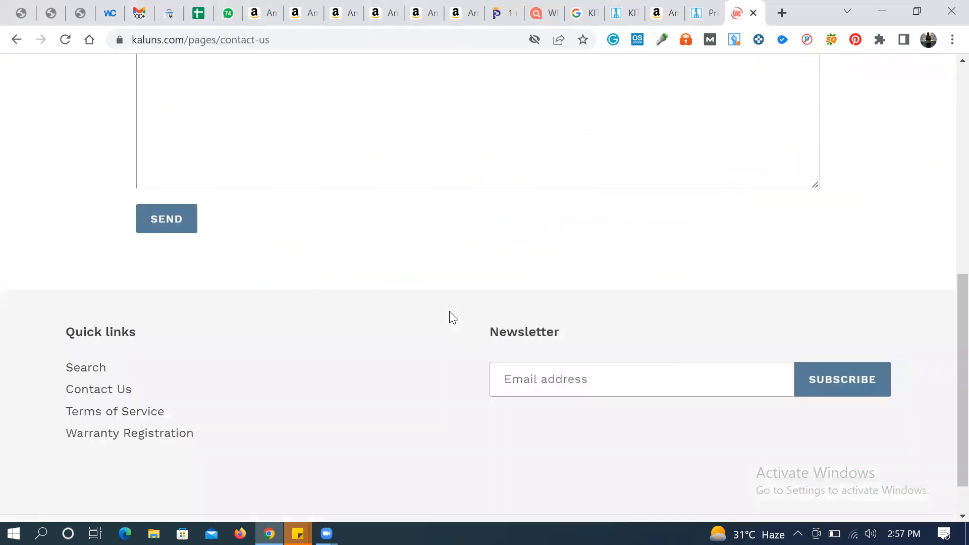
pyautogui.scroll(9, 396, 262)
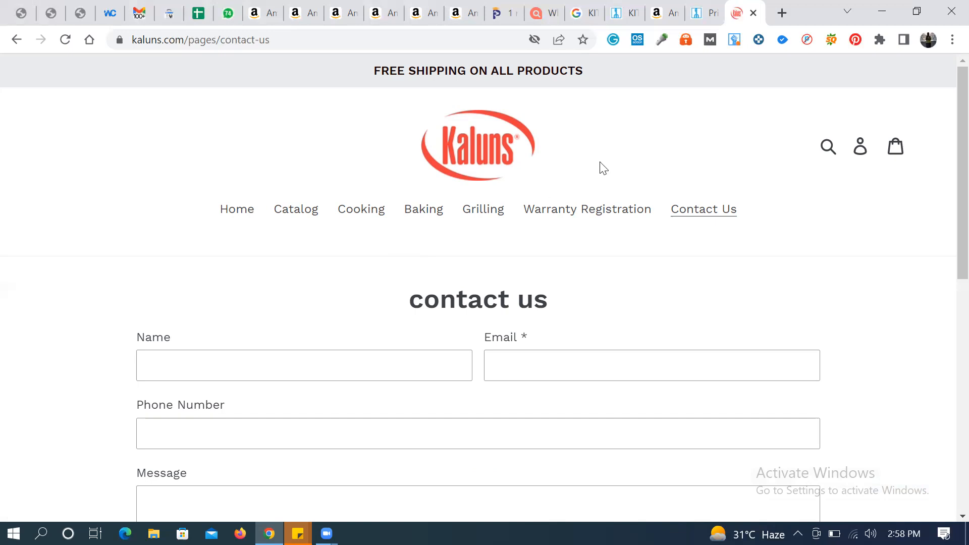
pyautogui.click(682, 3)
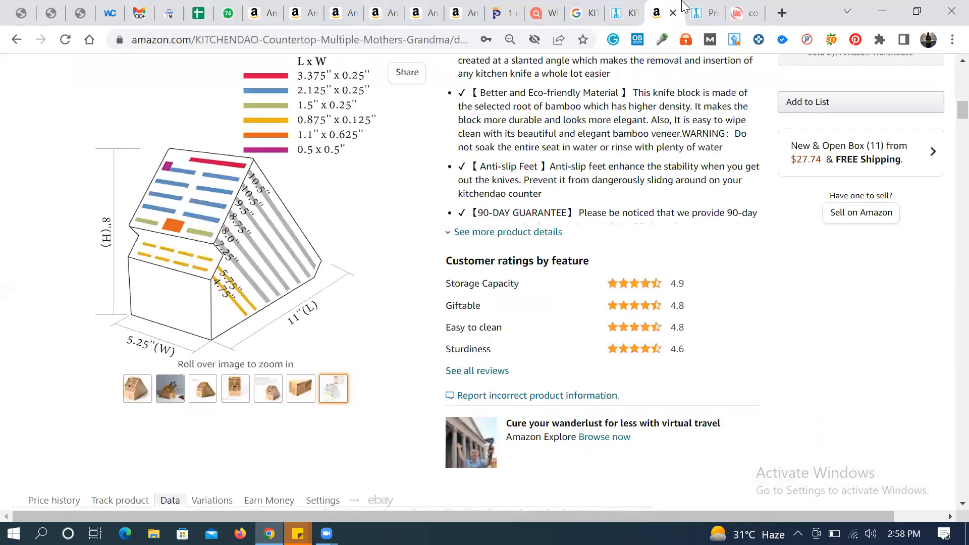
pyautogui.click(734, 3)
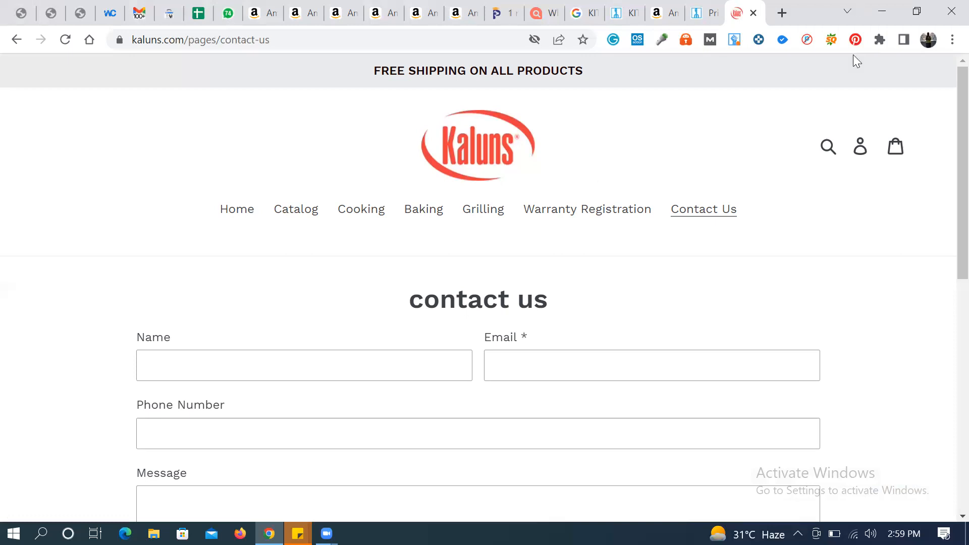
# Step: Start filling in the Kaluns contact form, going from the name field to the e-mail field
pyautogui.click(425, 369)
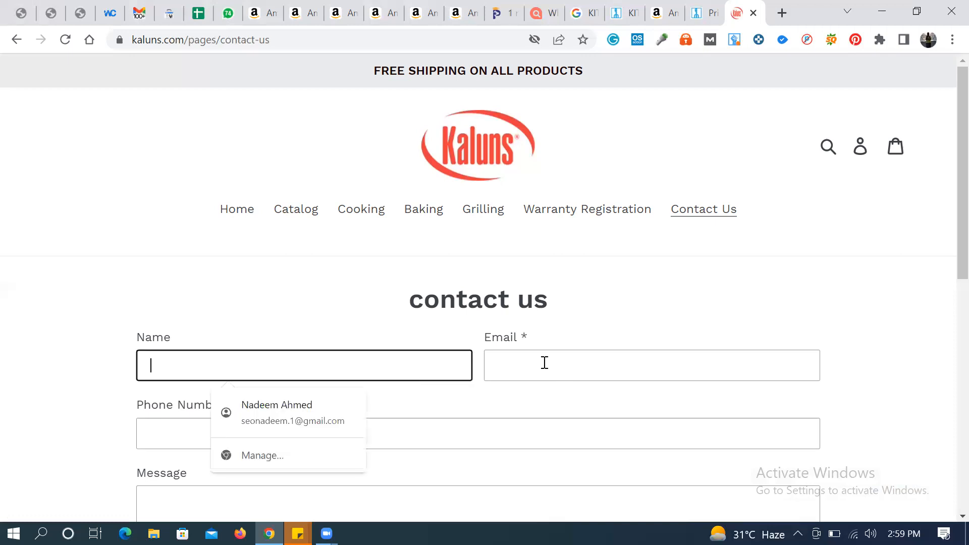
pyautogui.click(555, 354)
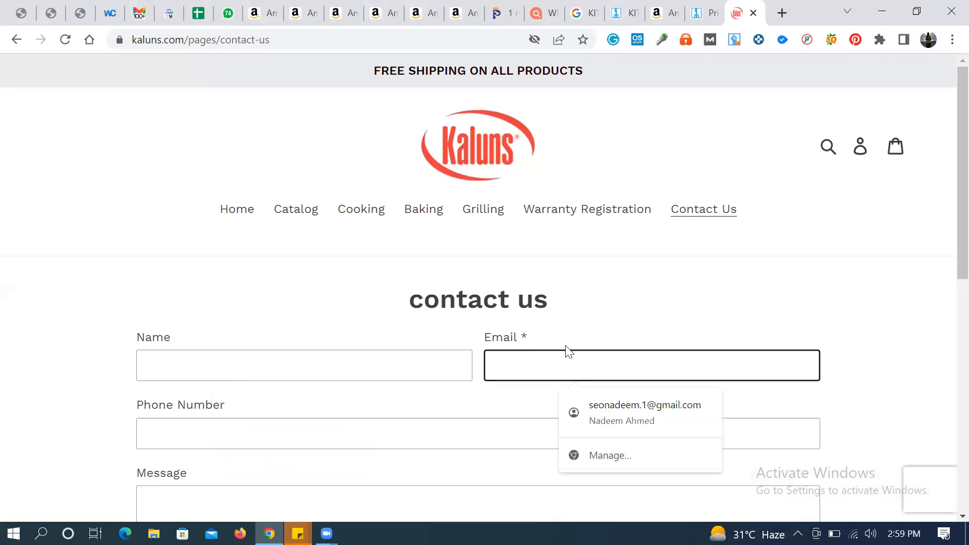